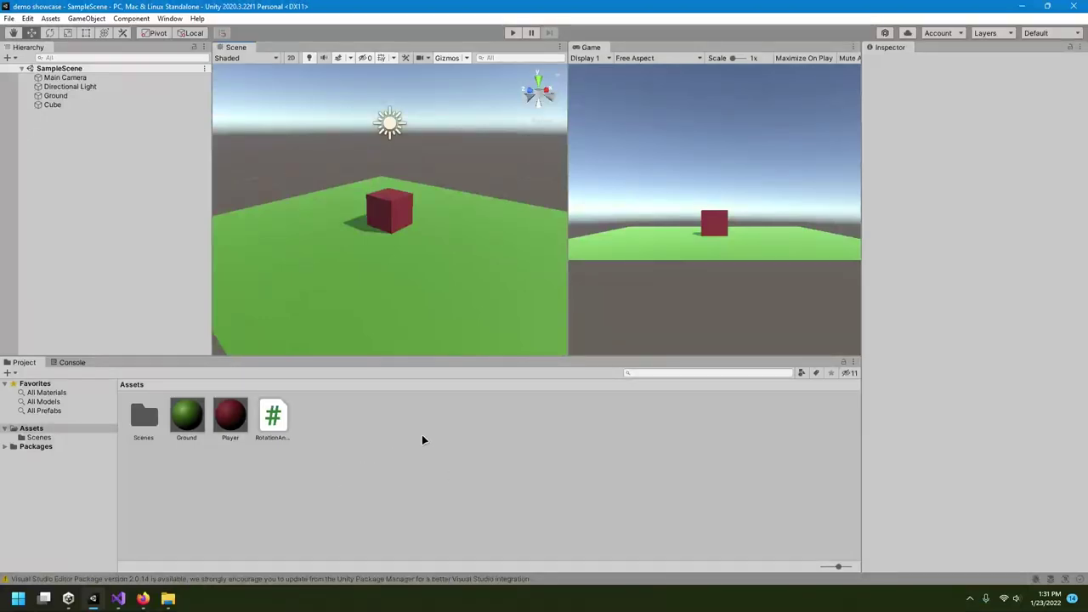
# Step: Switch to Firefox and search CGTrader for "football" models, filtering the results to free ones
pyautogui.scroll(-4, 405, 224)
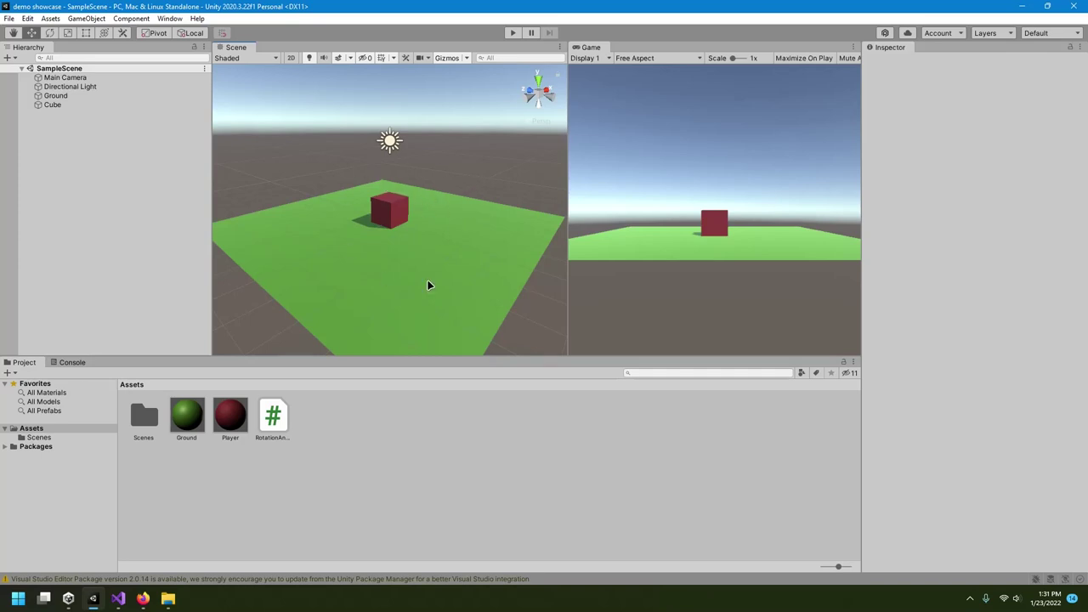
pyautogui.scroll(-4, 432, 187)
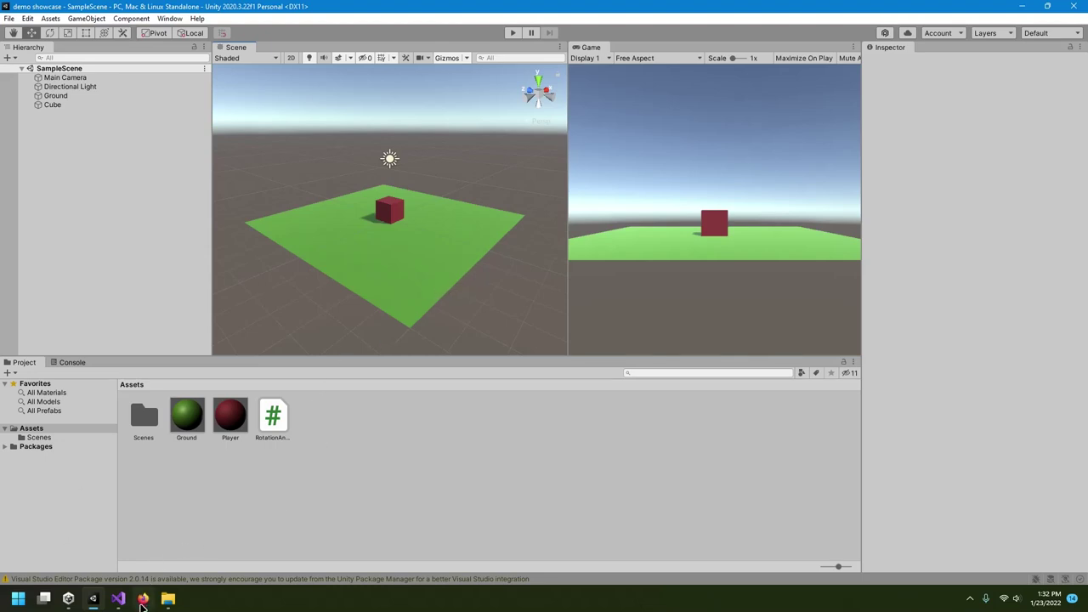
pyautogui.click(143, 598)
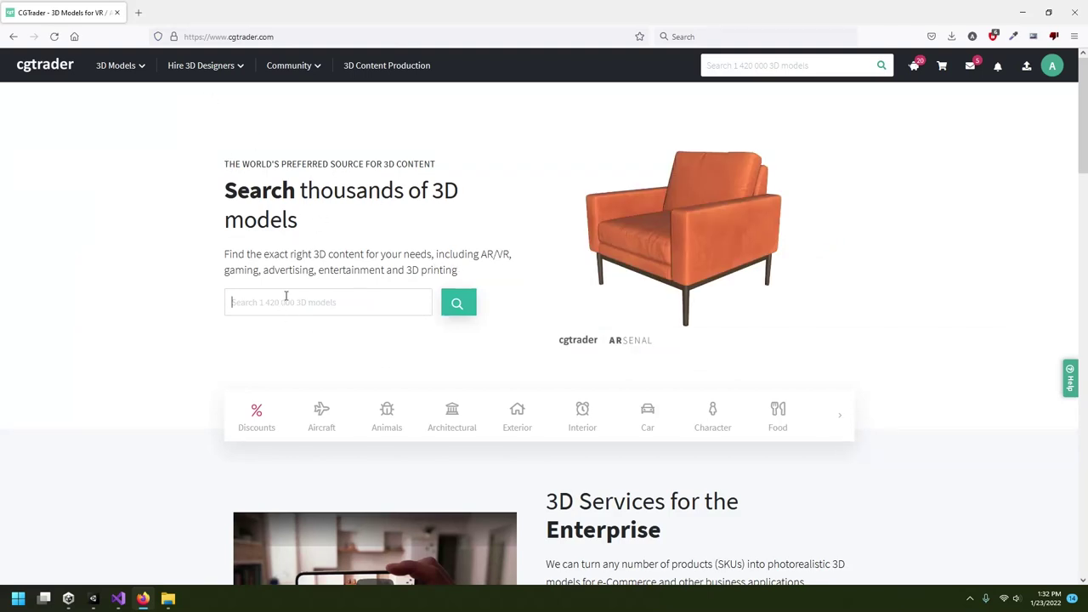
pyautogui.write('football')
pyautogui.press('Return')
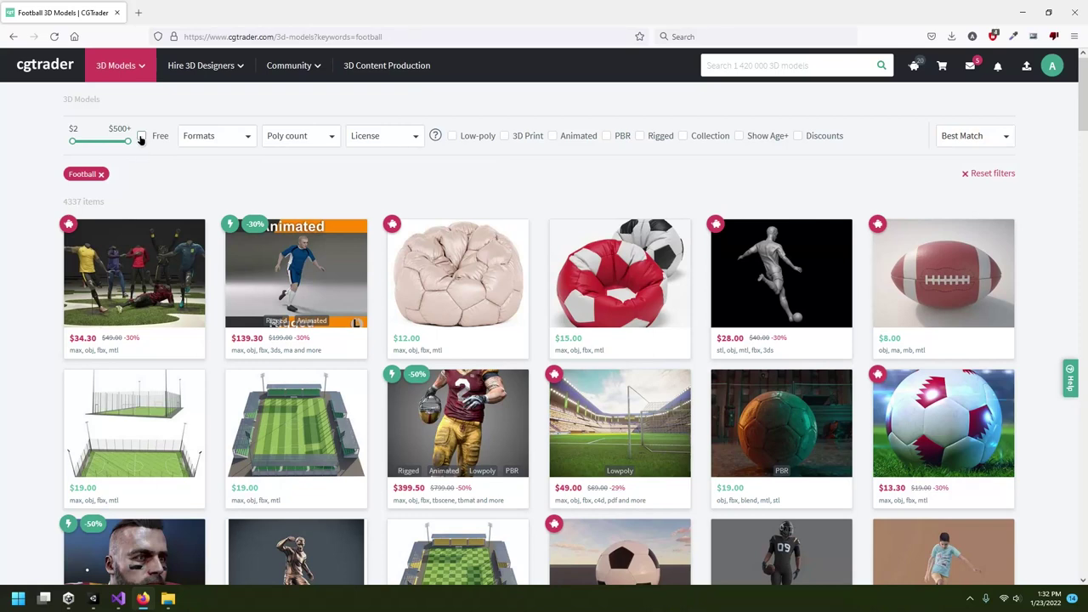
pyautogui.click(141, 137)
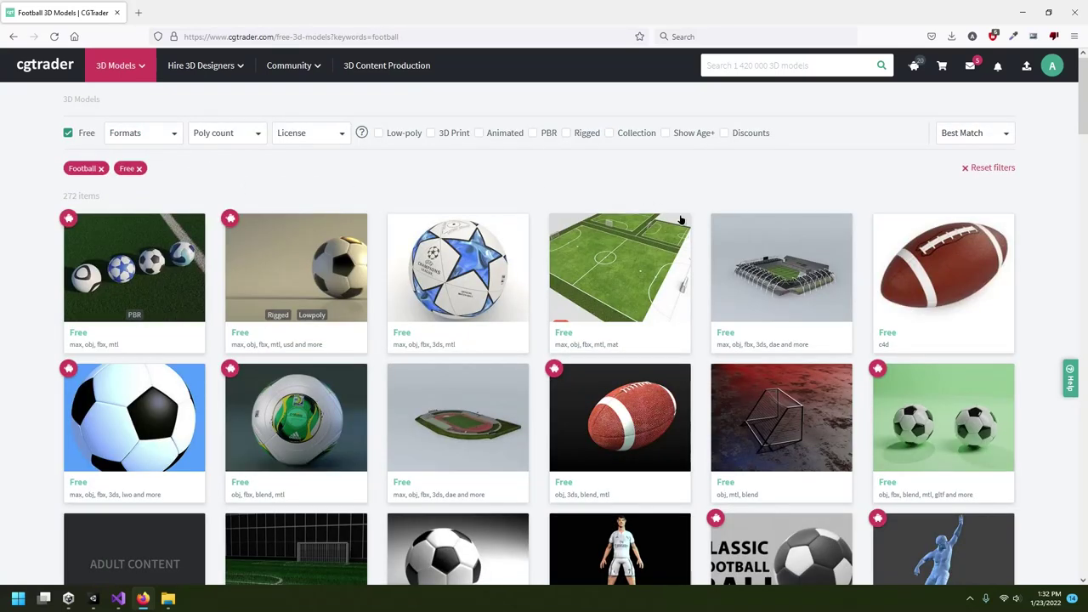
# Step: Find the free Basic futsal court model in the search results and open its download page
pyautogui.scroll(-1, 539, 190)
pyautogui.moveTo(528, 232)
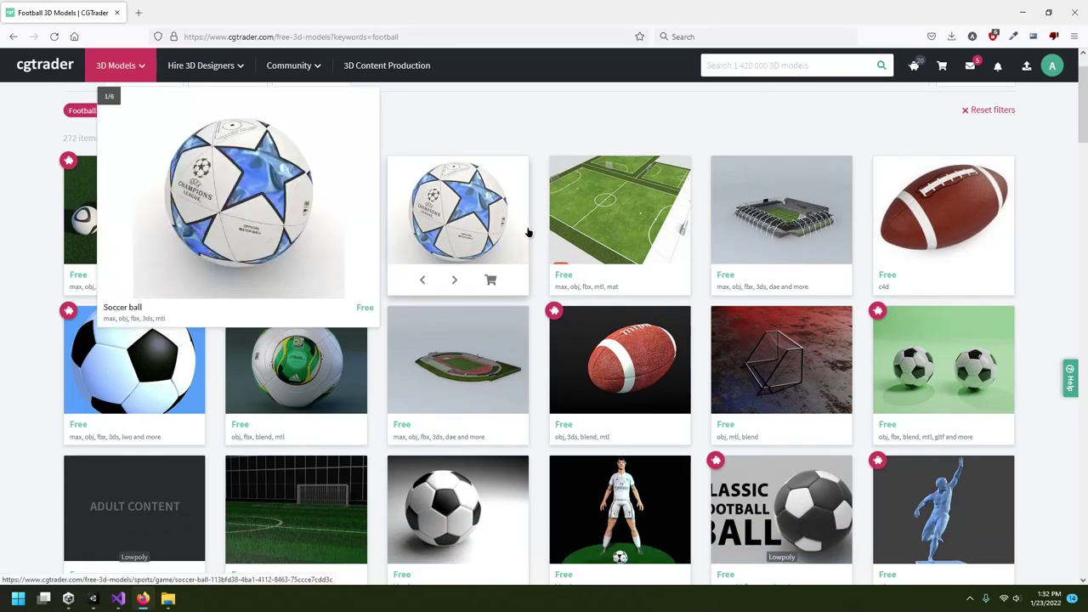
pyautogui.scroll(-4, 545, 281)
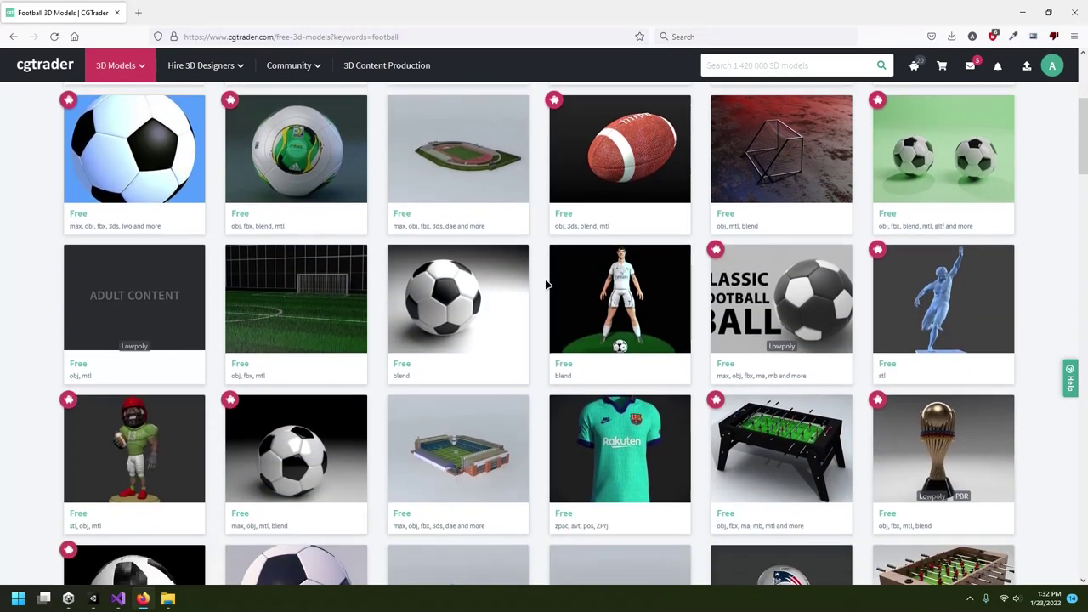
pyautogui.scroll(-6, 547, 284)
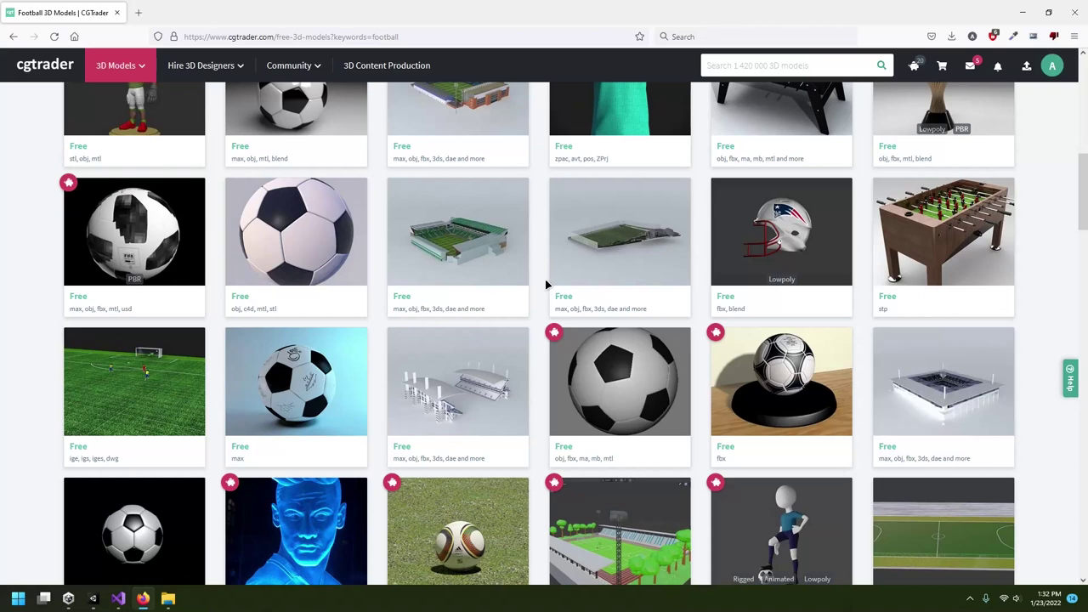
pyautogui.scroll(-3, 545, 285)
pyautogui.moveTo(966, 349)
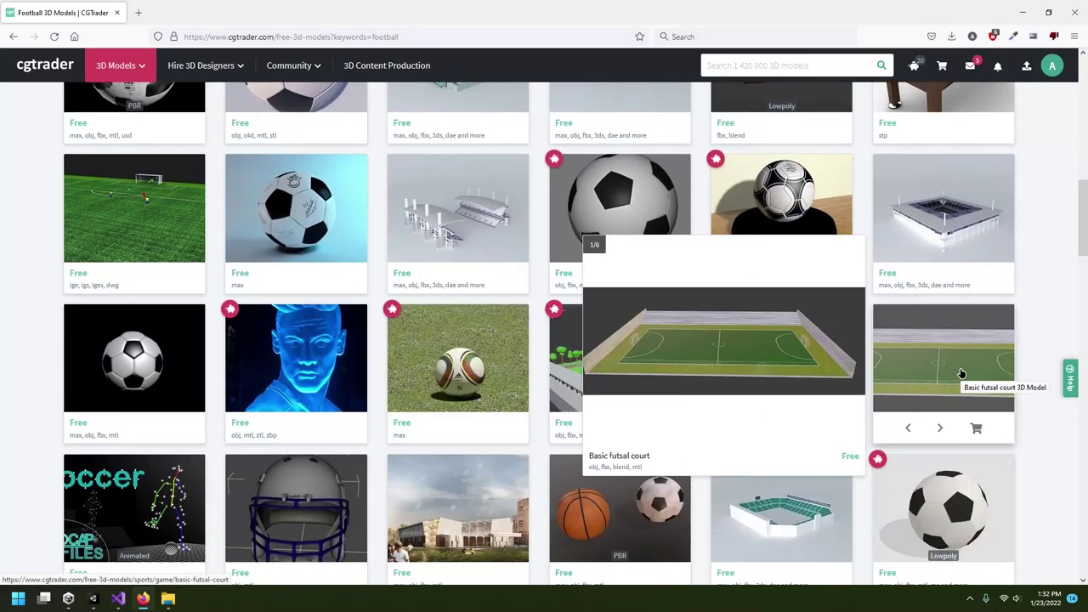
pyautogui.click(961, 374)
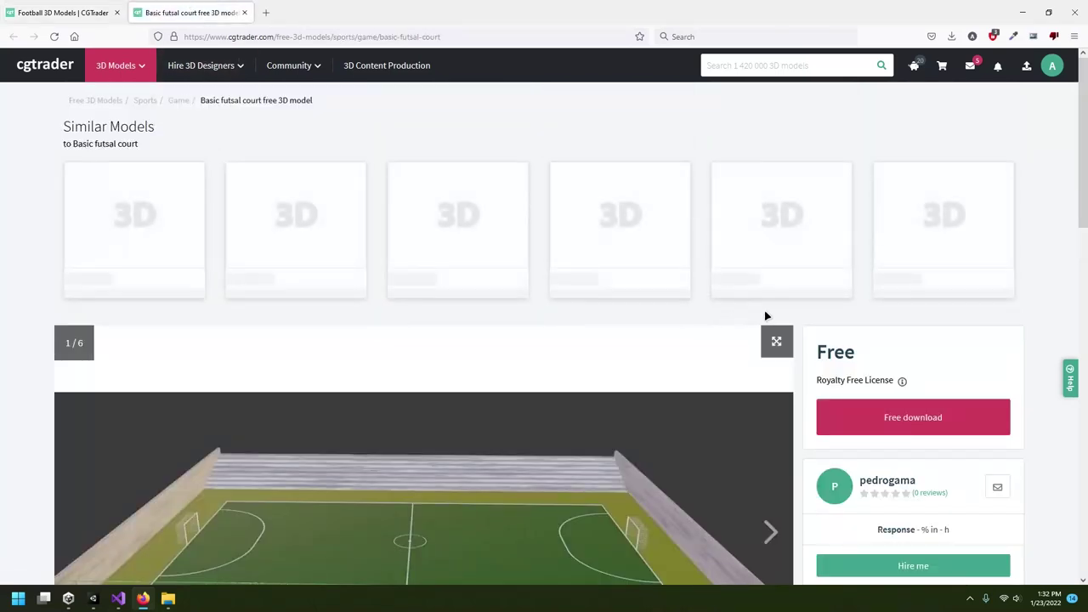
pyautogui.scroll(-3, 765, 311)
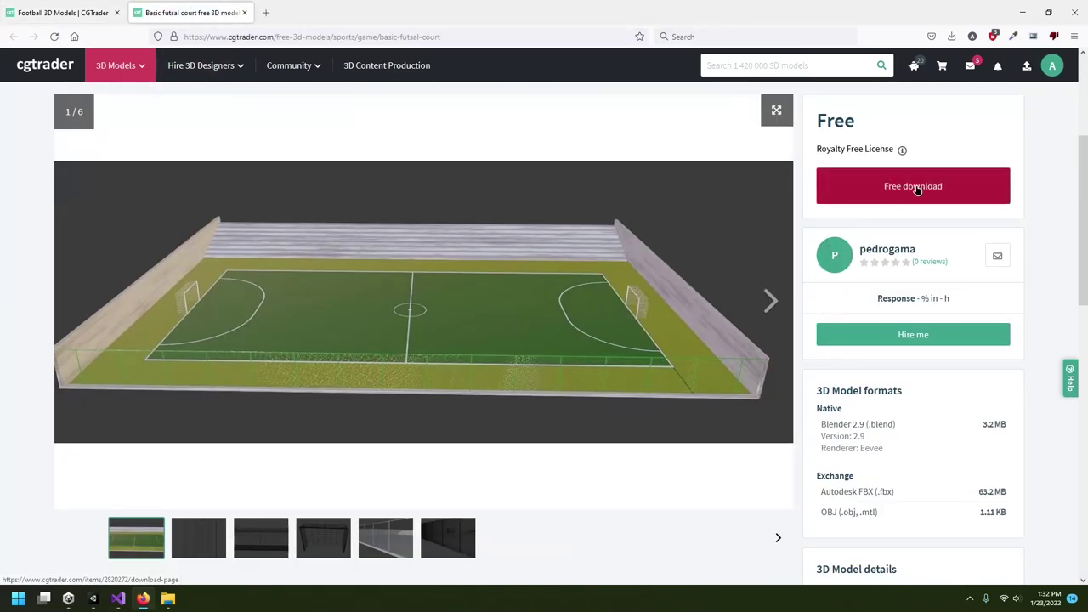
pyautogui.click(917, 190)
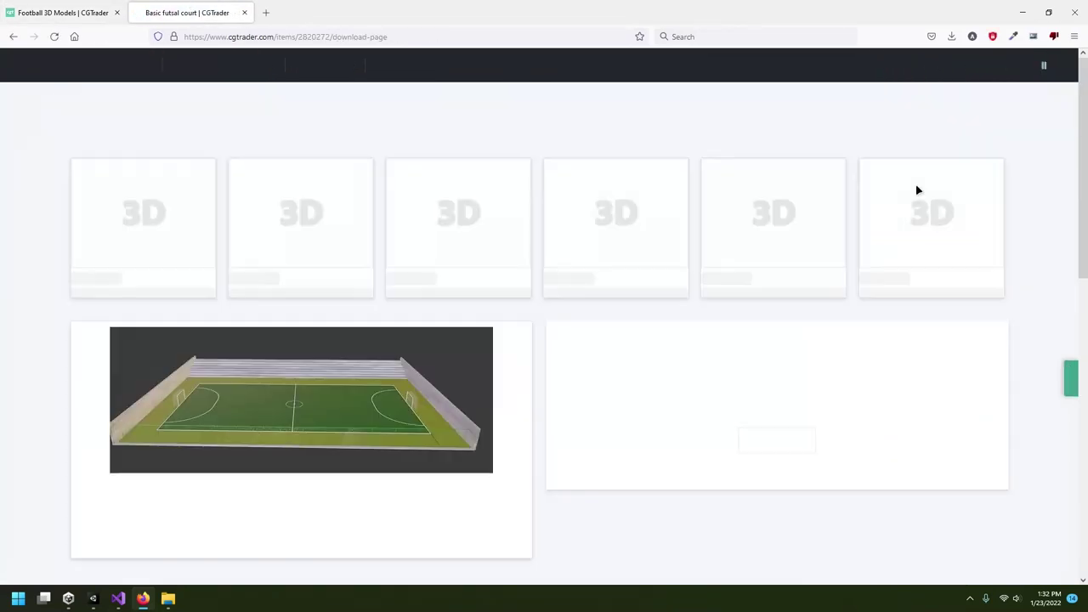
# Step: Download the futsal court's Court.fbx file and save it to disk
pyautogui.scroll(-1, 629, 260)
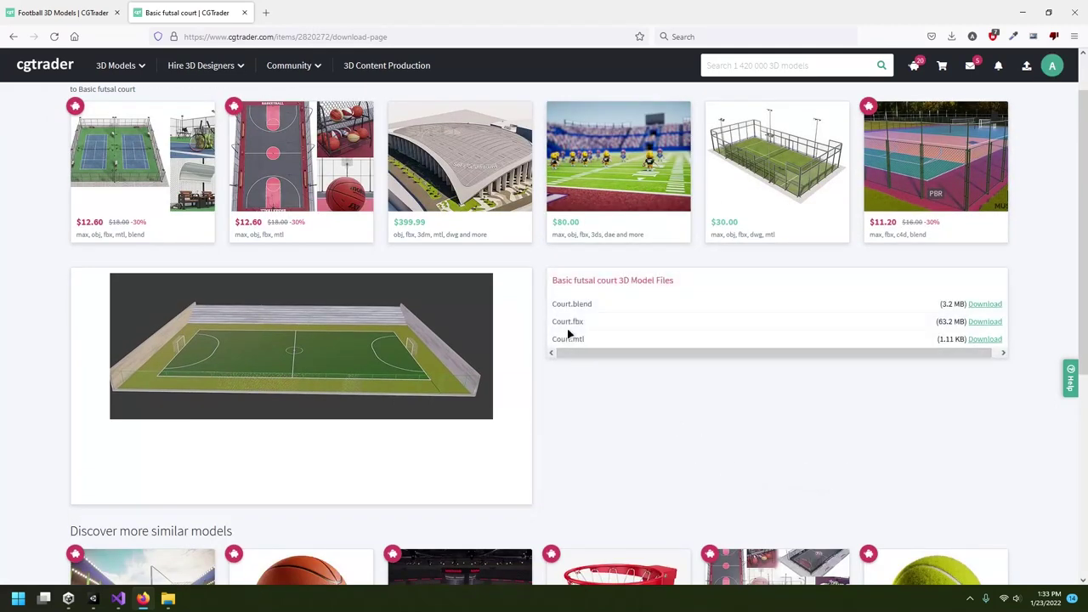
pyautogui.moveTo(573, 321)
pyautogui.mouseDown()
pyautogui.moveTo(608, 317)
pyautogui.moveTo(590, 322)
pyautogui.mouseUp()
pyautogui.click(991, 324)
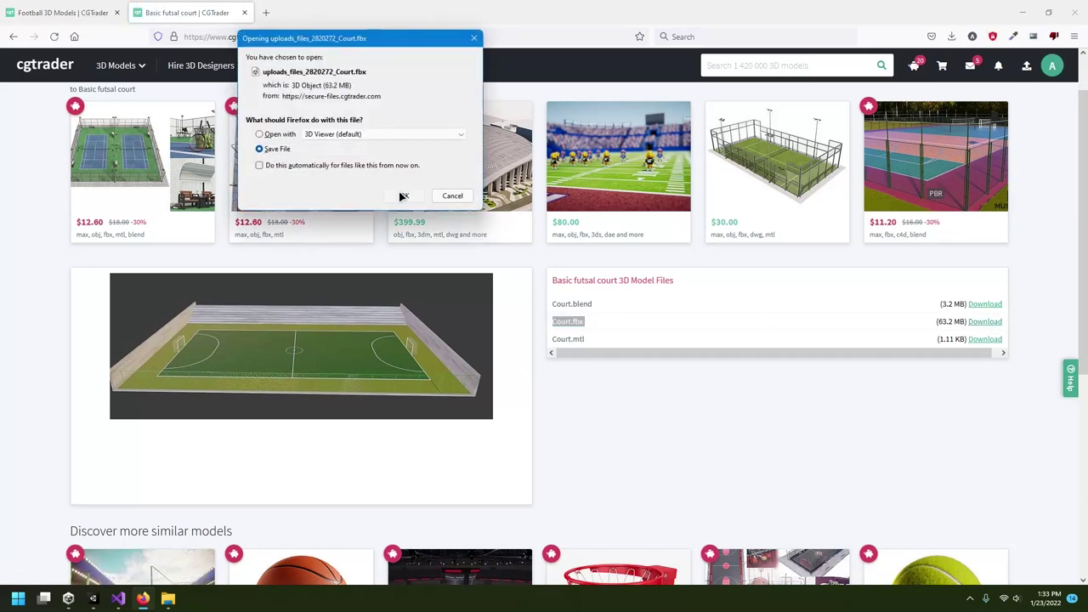
pyautogui.click(404, 196)
pyautogui.scroll(1, 736, 223)
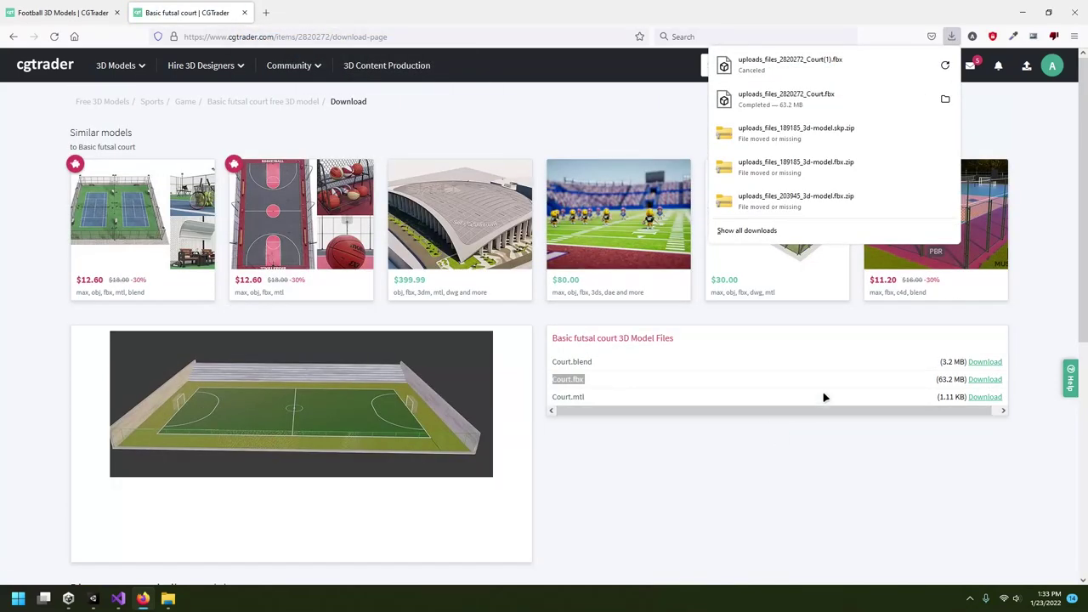
# Step: Import uploads_files_2820272_Court.fbx from the Downloads folder into the Unity project's Assets, and close the file window
pyautogui.click(941, 102)
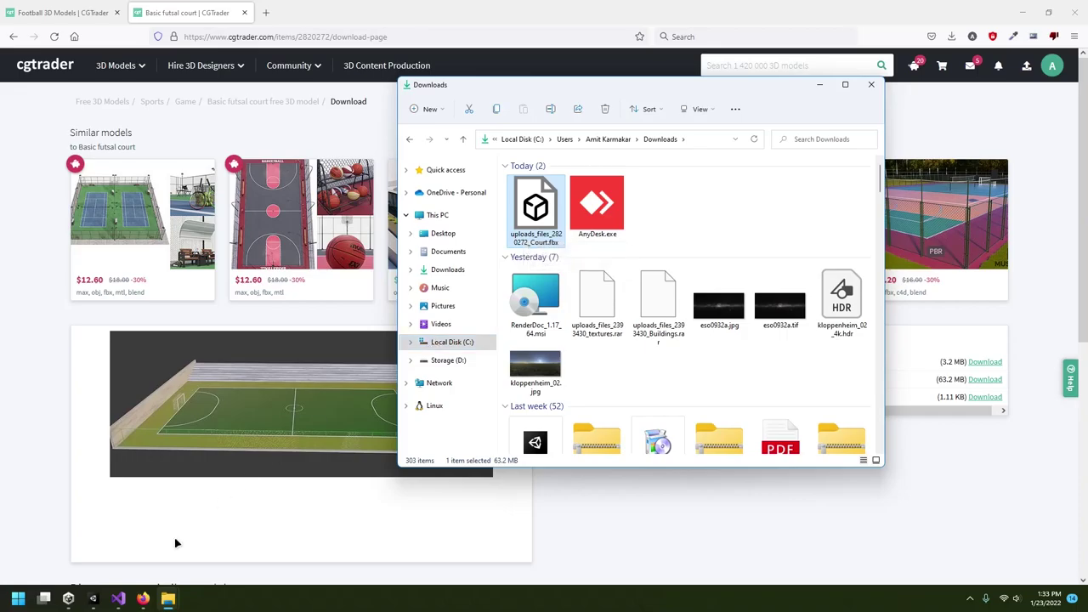
pyautogui.click(94, 600)
pyautogui.moveTo(167, 598)
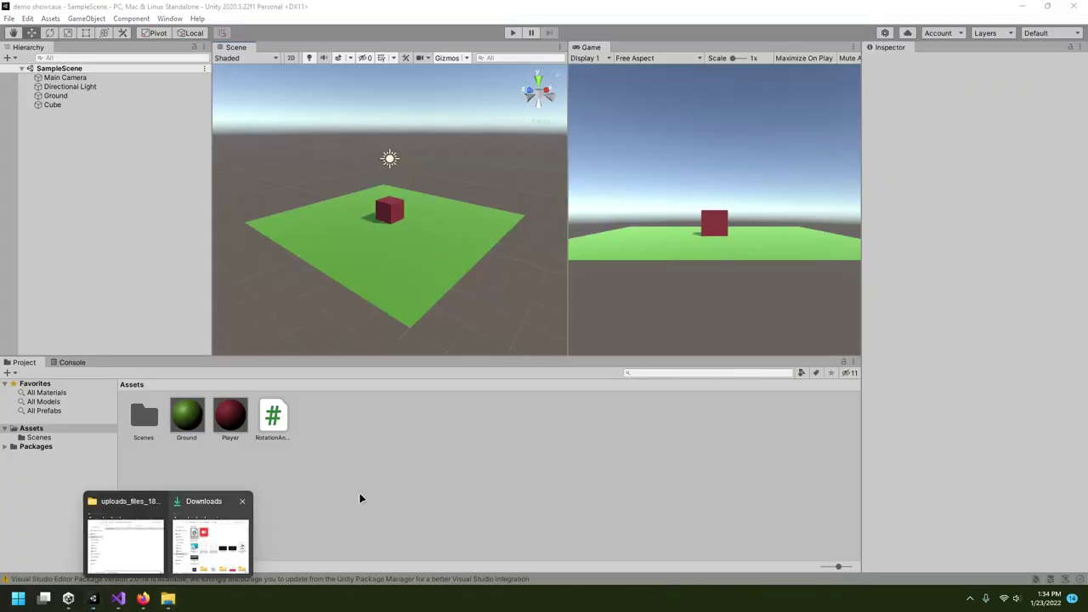
pyautogui.click(196, 555)
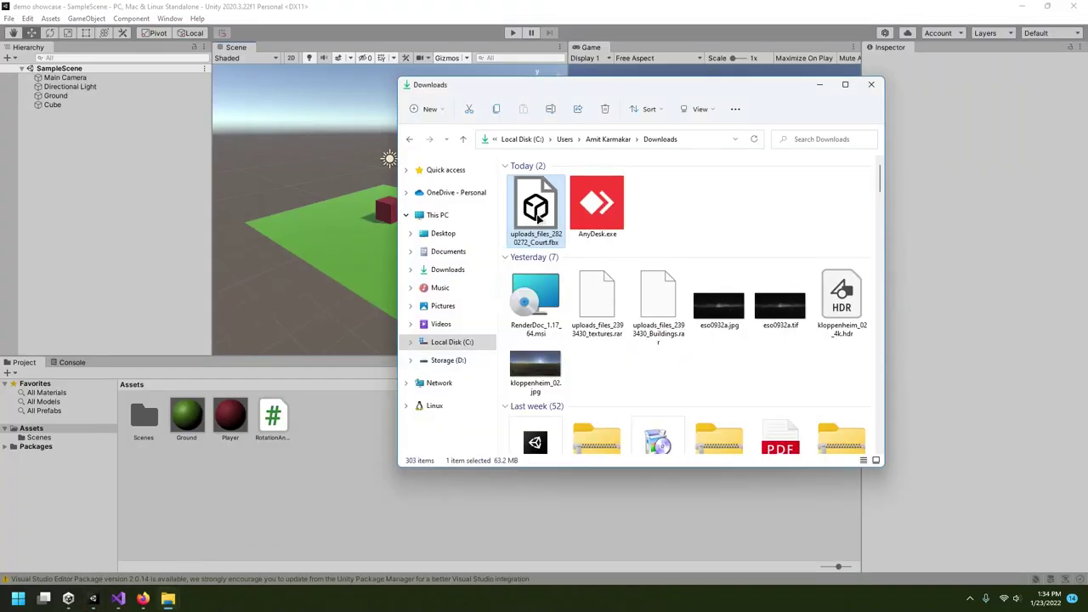
pyautogui.moveTo(537, 218); pyautogui.dragTo(329, 500)
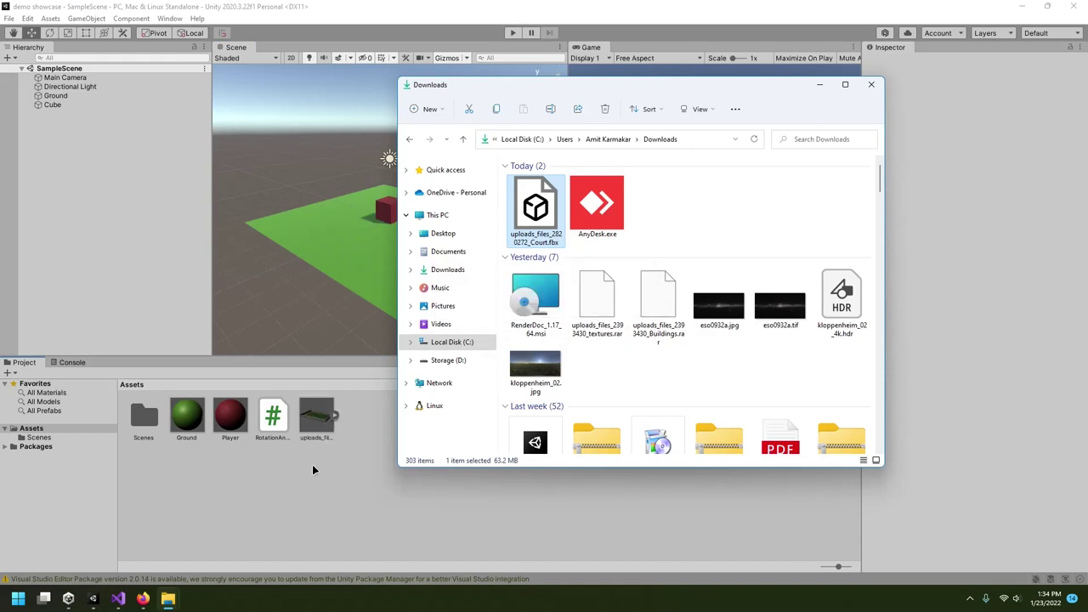
pyautogui.click(872, 84)
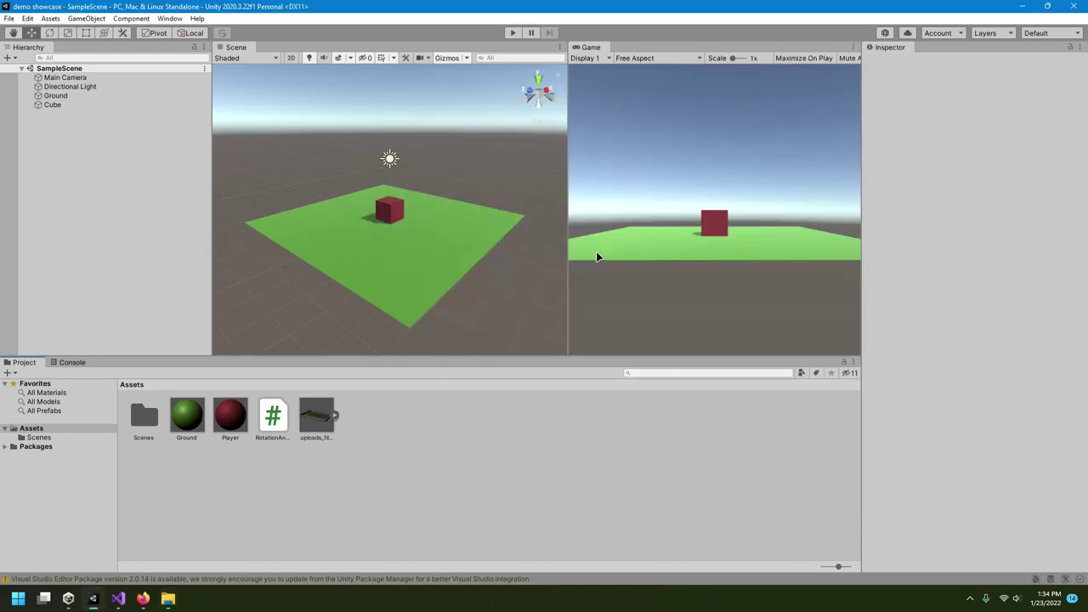
# Step: Add the imported court model to SampleScene and deactivate its WireFence.001 object
pyautogui.click(316, 420)
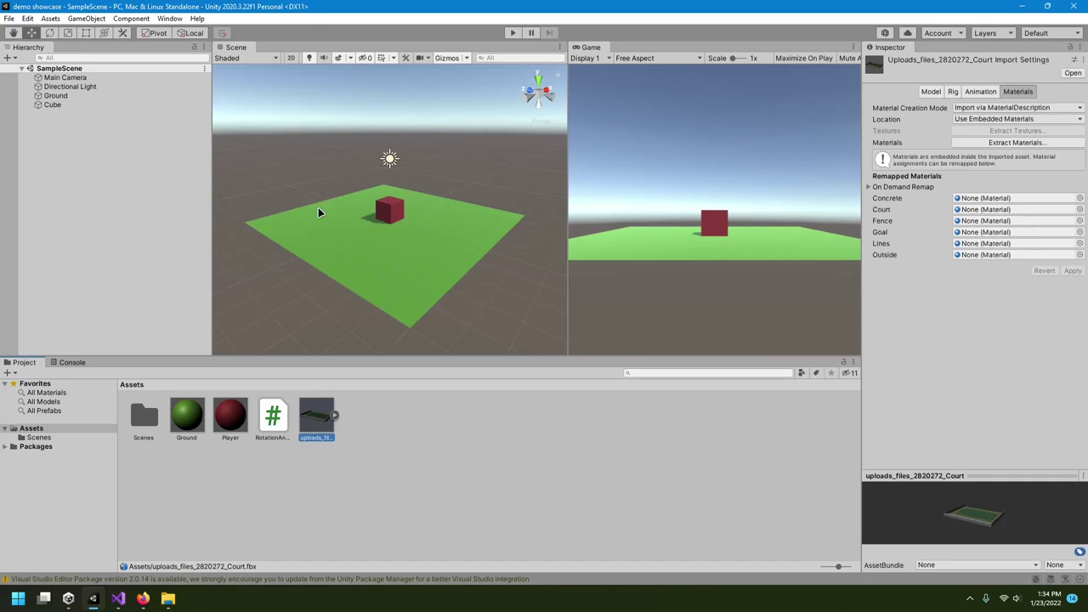
pyautogui.moveTo(318, 421); pyautogui.dragTo(73, 163)
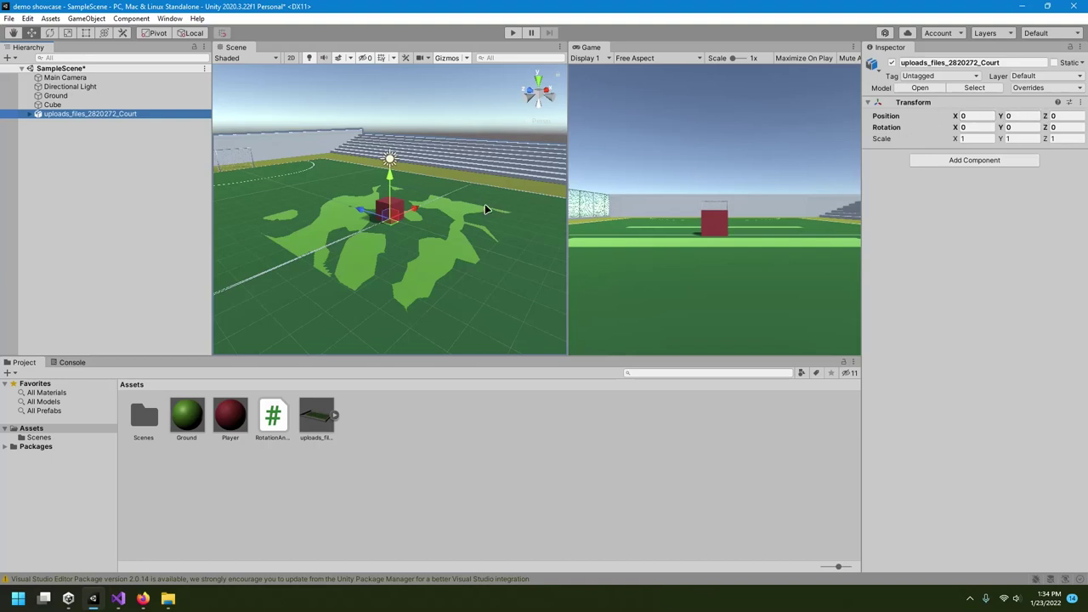
pyautogui.keyDown('alt'); pyautogui.moveTo(394, 242); pyautogui.dragTo(431, 171); pyautogui.keyUp('alt')
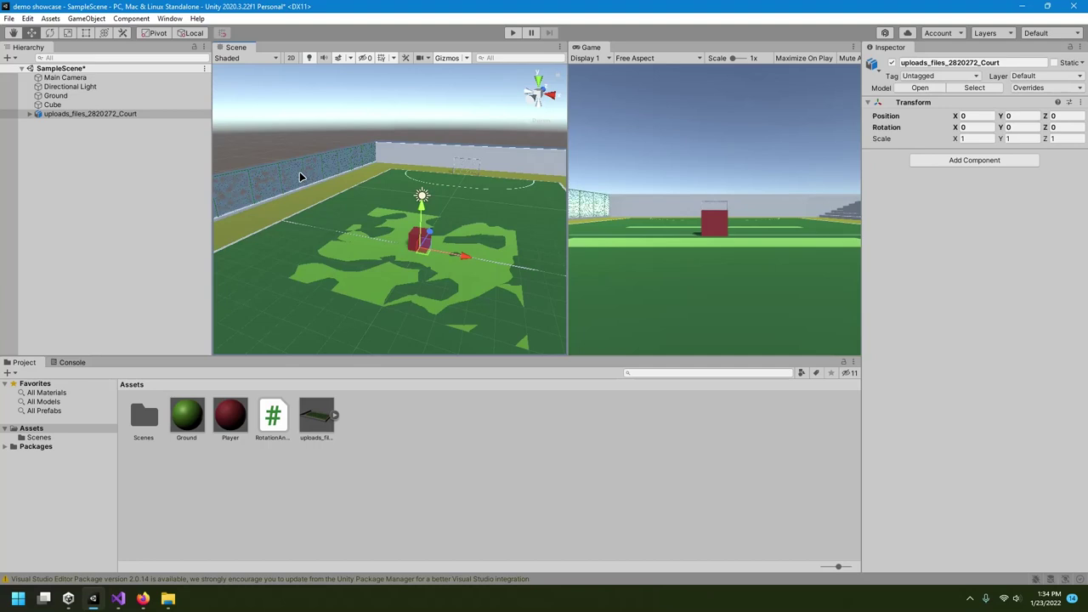
pyautogui.click(301, 178)
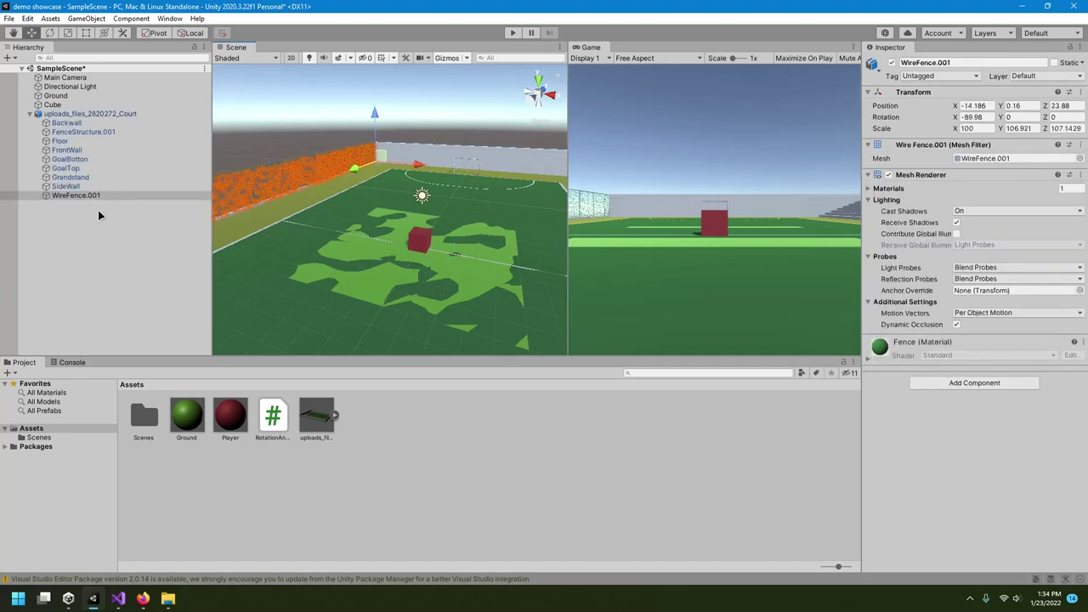
pyautogui.click(891, 62)
# Step: Delete the Ground plane that overlaps the court floor
pyautogui.moveTo(378, 218)
pyautogui.keyDown('alt'); pyautogui.mouseDown()
pyautogui.moveTo(383, 226)
pyautogui.moveTo(459, 203)
pyautogui.moveTo(356, 216)
pyautogui.mouseUp(); pyautogui.keyUp('alt')
pyautogui.click(347, 205)
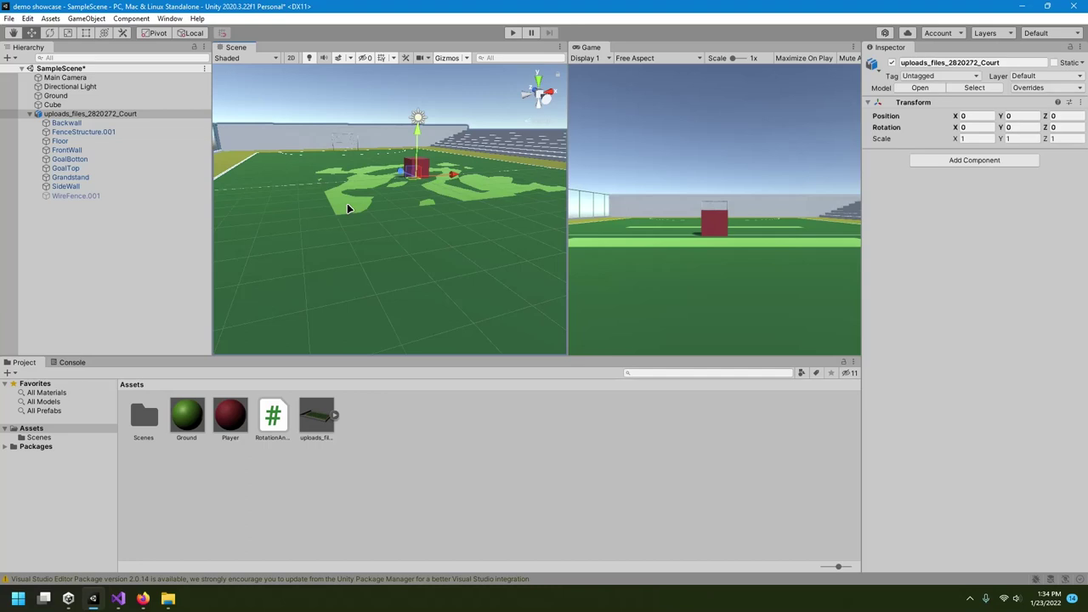
pyautogui.click(346, 205)
pyautogui.click(337, 215)
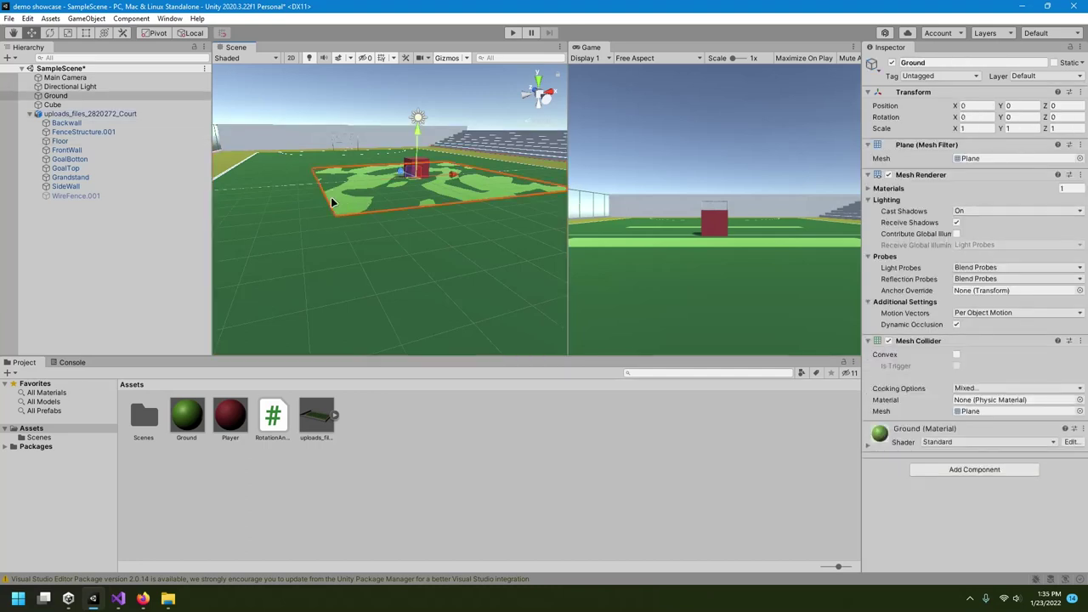
pyautogui.press('Delete')
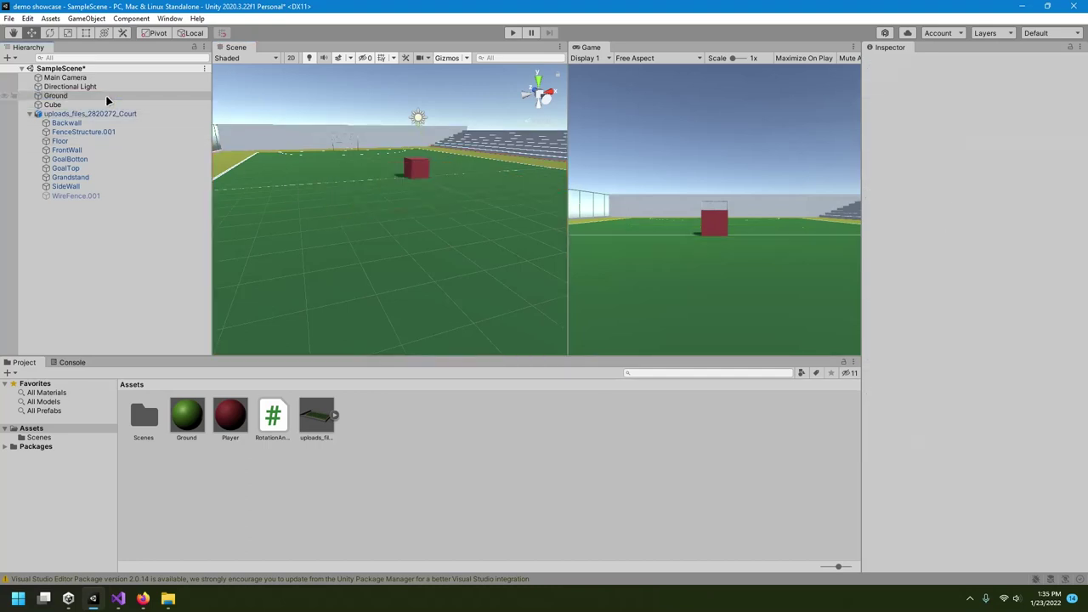
# Step: Delete the red cube at the centre of the court
pyautogui.keyDown('alt'); pyautogui.moveTo(413, 197); pyautogui.dragTo(442, 155); pyautogui.keyUp('alt')
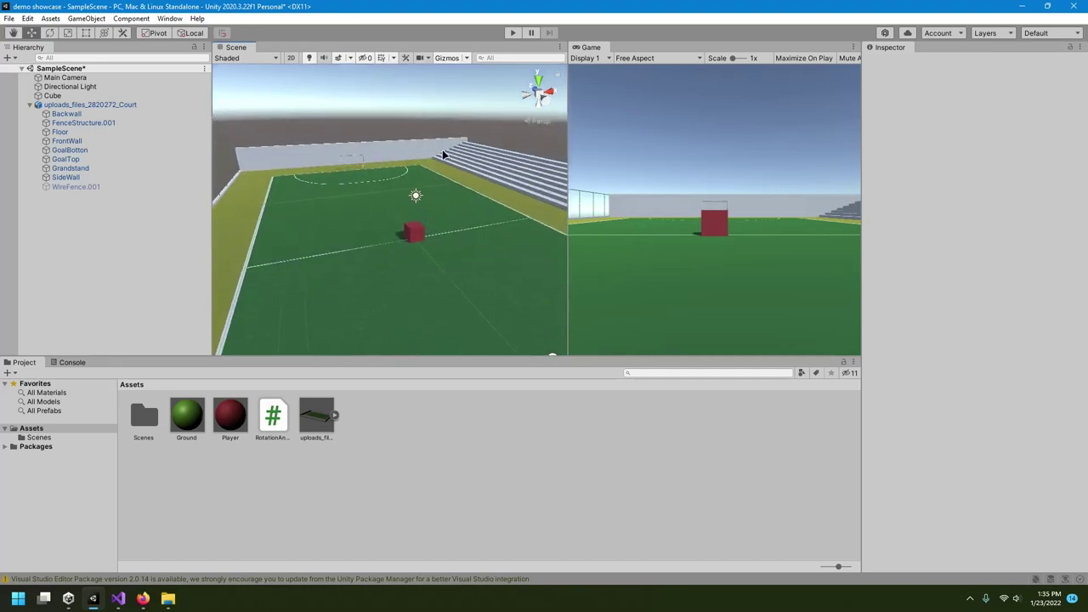
pyautogui.keyDown('alt'); pyautogui.moveTo(386, 274); pyautogui.dragTo(440, 243); pyautogui.keyUp('alt')
pyautogui.click(450, 243)
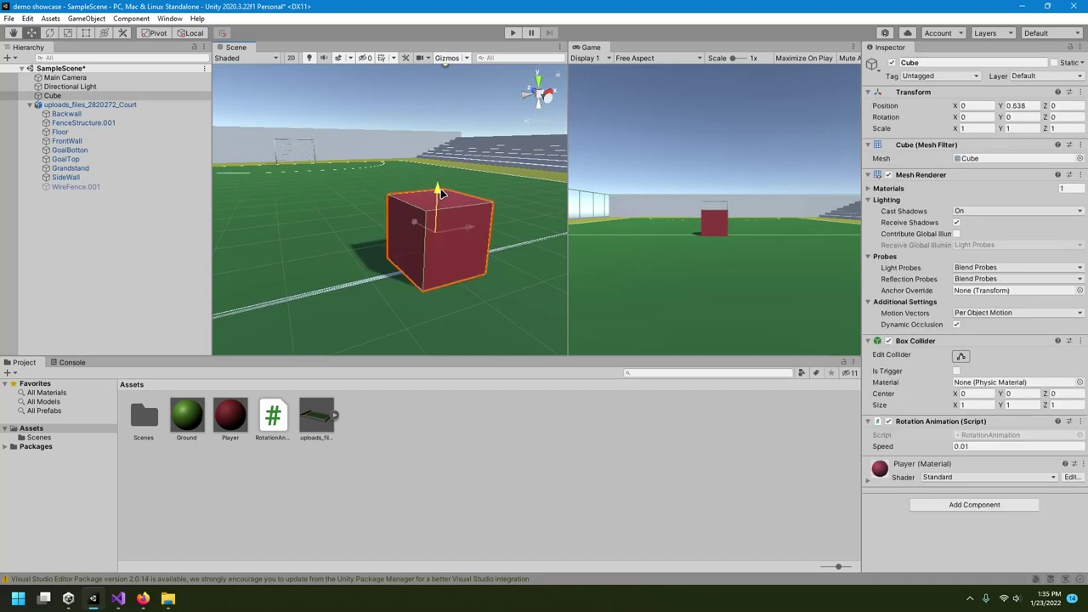
pyautogui.moveTo(440, 193); pyautogui.dragTo(431, 174)
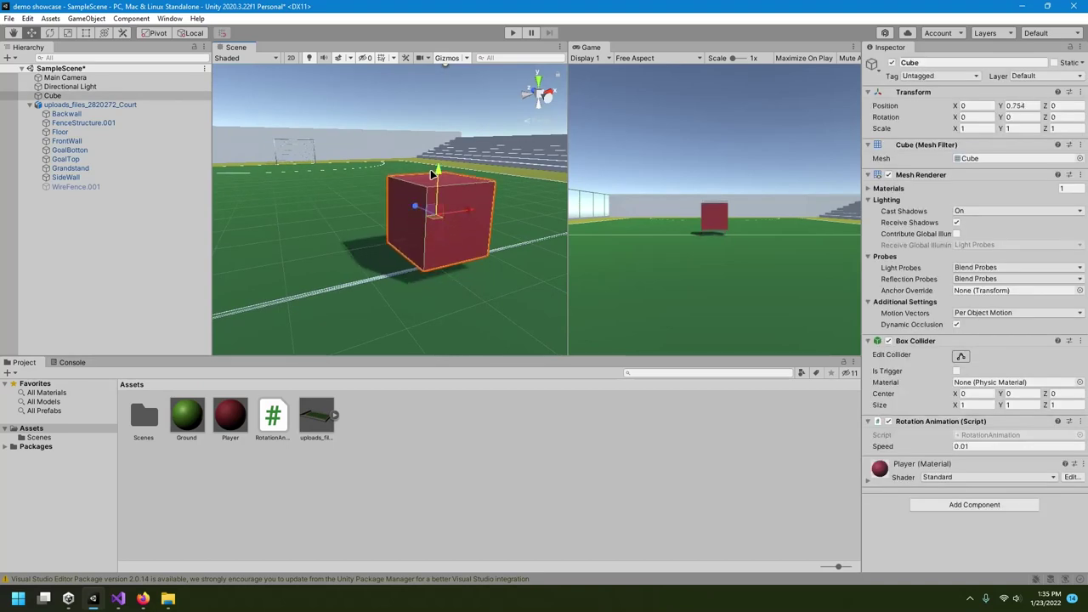
pyautogui.press('Delete')
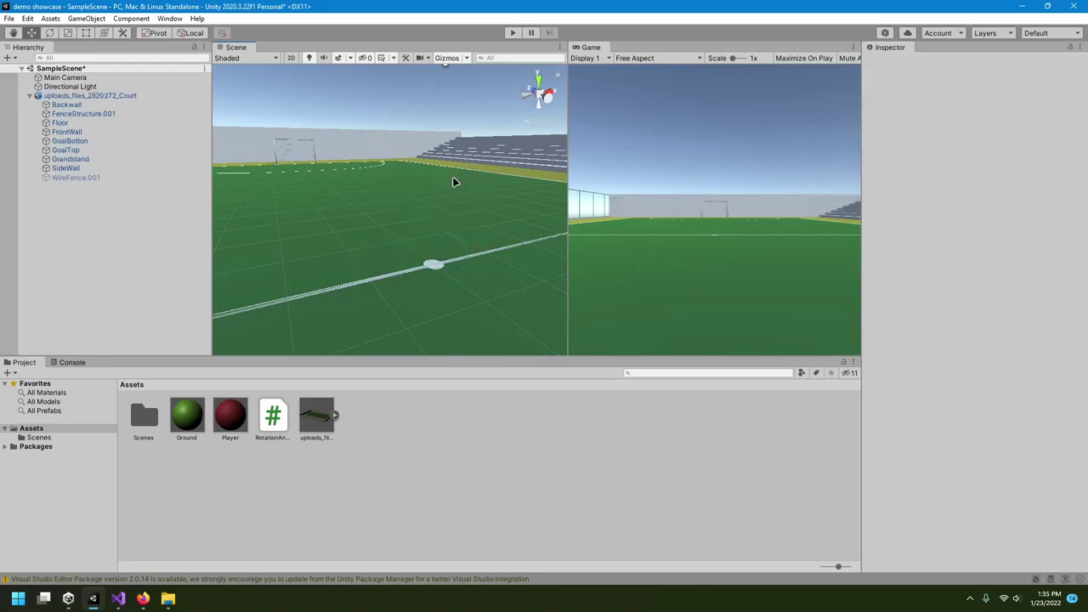
# Step: Return to Firefox and search CGTrader again for "football", showing only free models
pyautogui.click(143, 599)
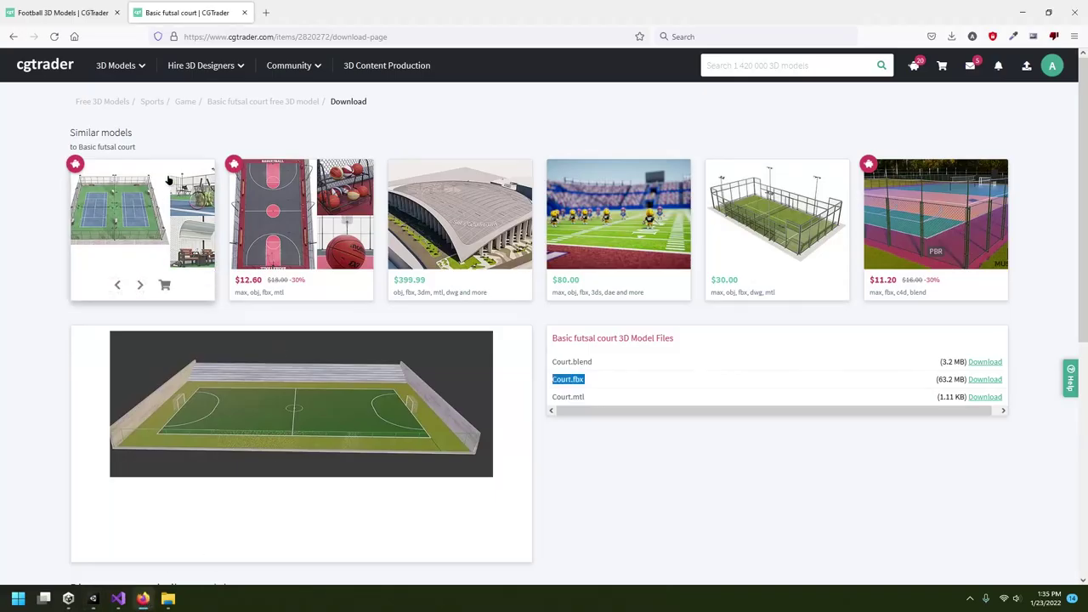
pyautogui.click(740, 60)
pyautogui.write('football')
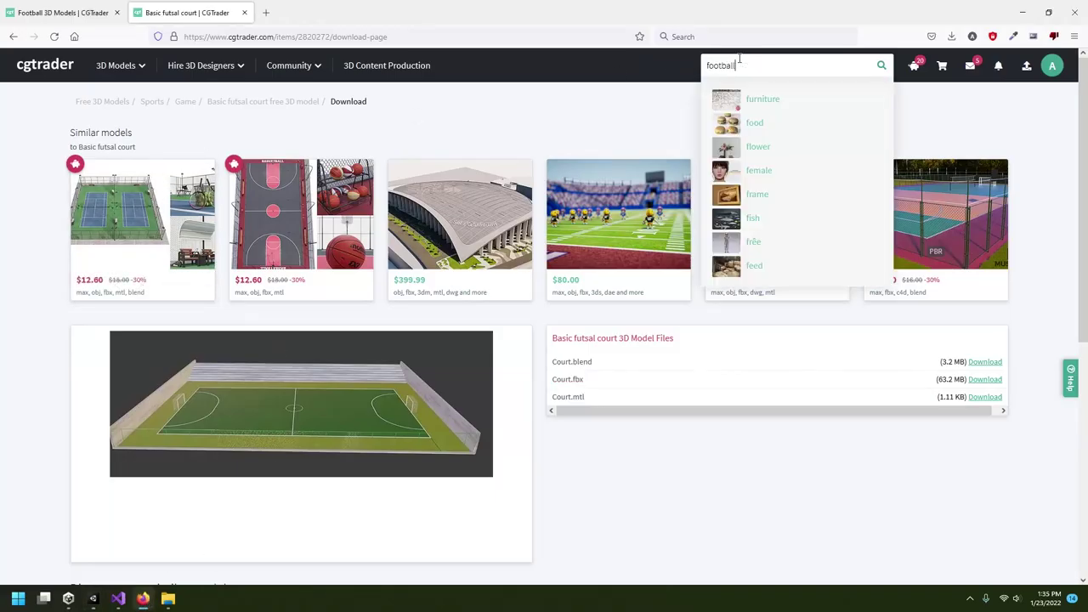
pyautogui.press('Return')
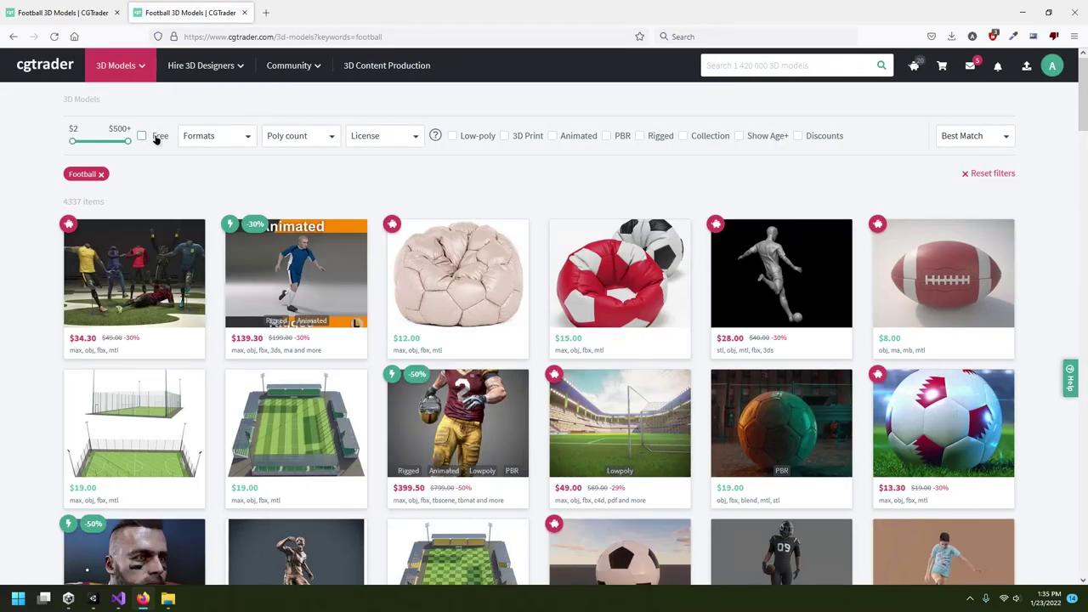
pyautogui.click(143, 136)
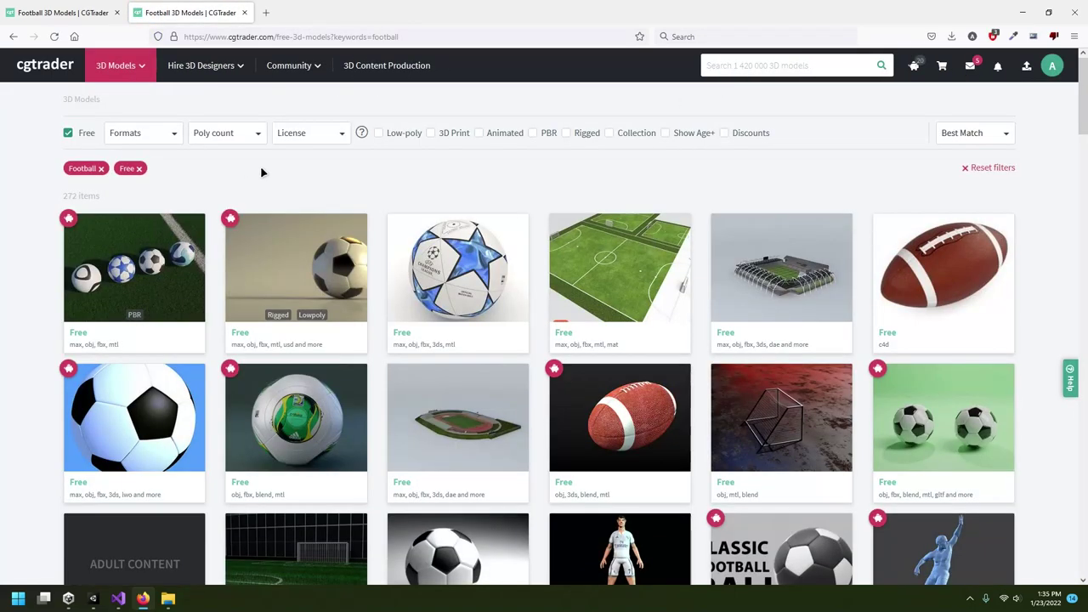
# Step: Open the free SPORT---SOCCER---Ball model's download page and save its SOCCER_Ball.FBX file
pyautogui.moveTo(287, 295)
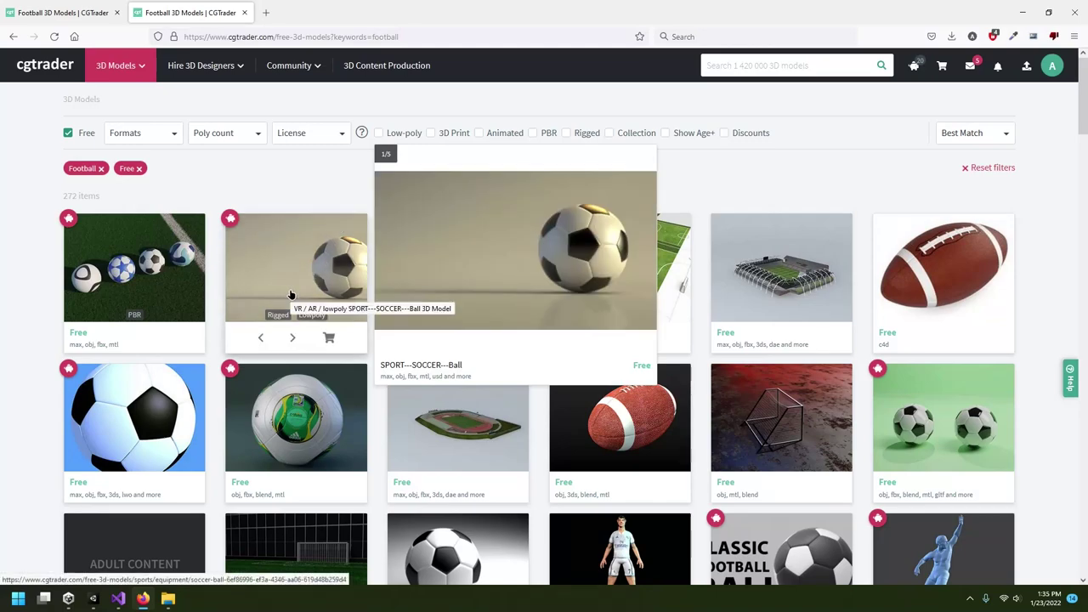
pyautogui.click(290, 295)
pyautogui.click(904, 248)
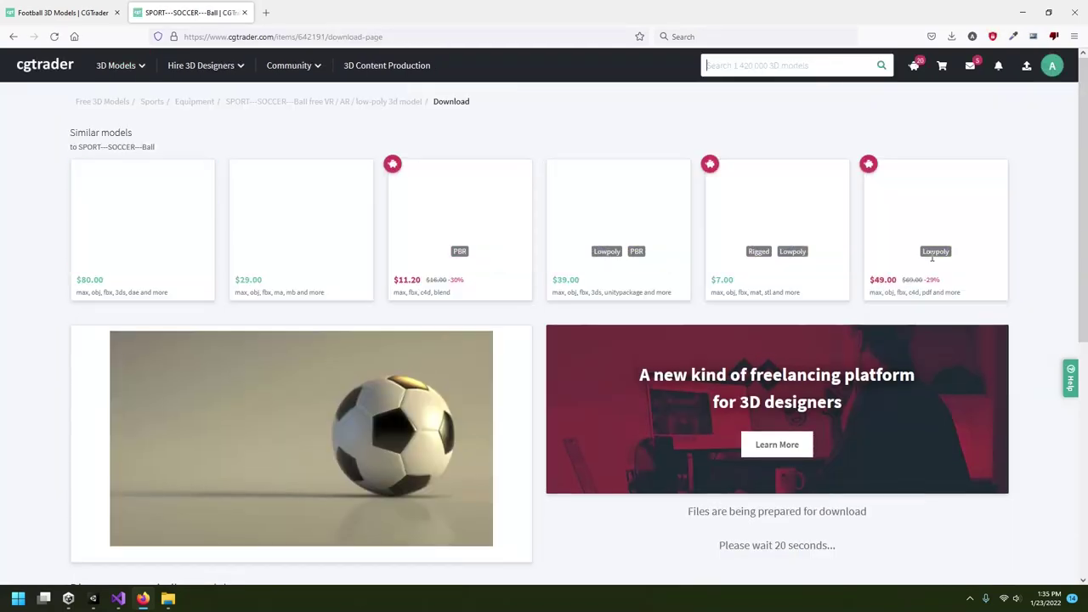
pyautogui.scroll(-2, 1050, 313)
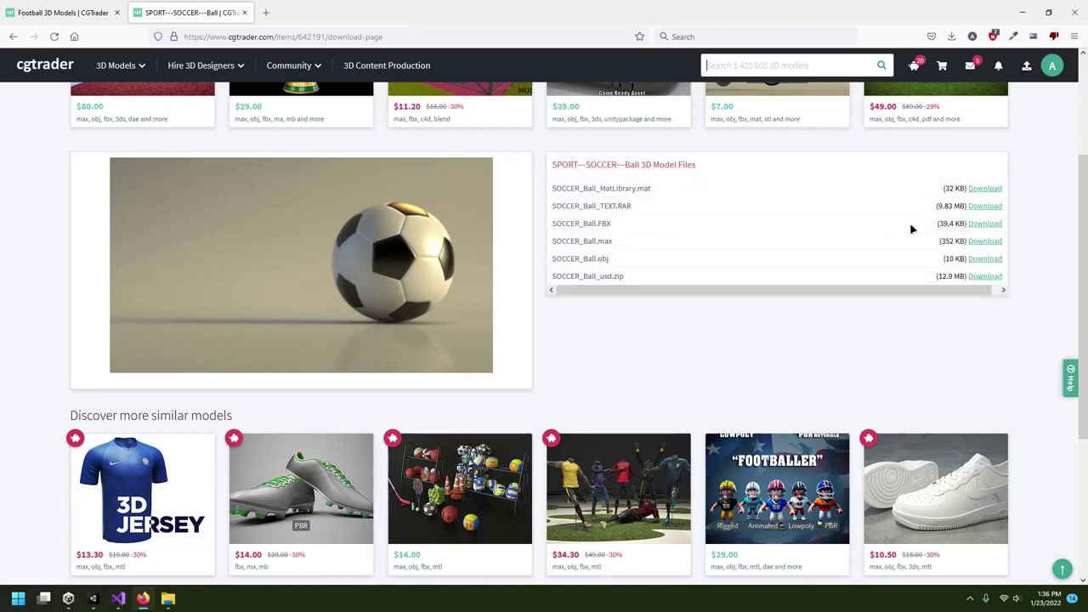
pyautogui.click(978, 225)
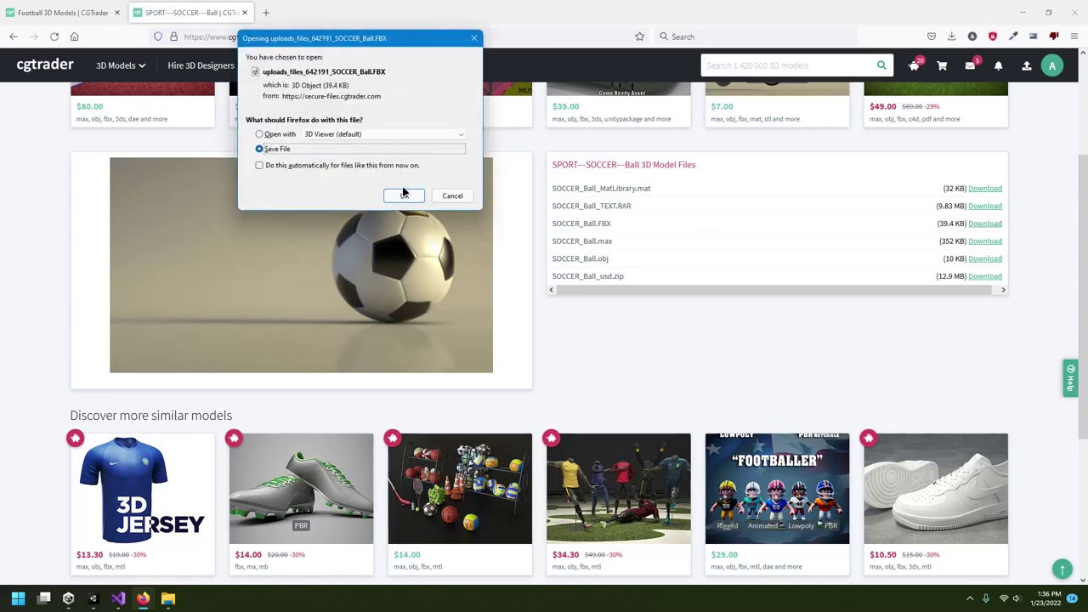
pyautogui.click(403, 195)
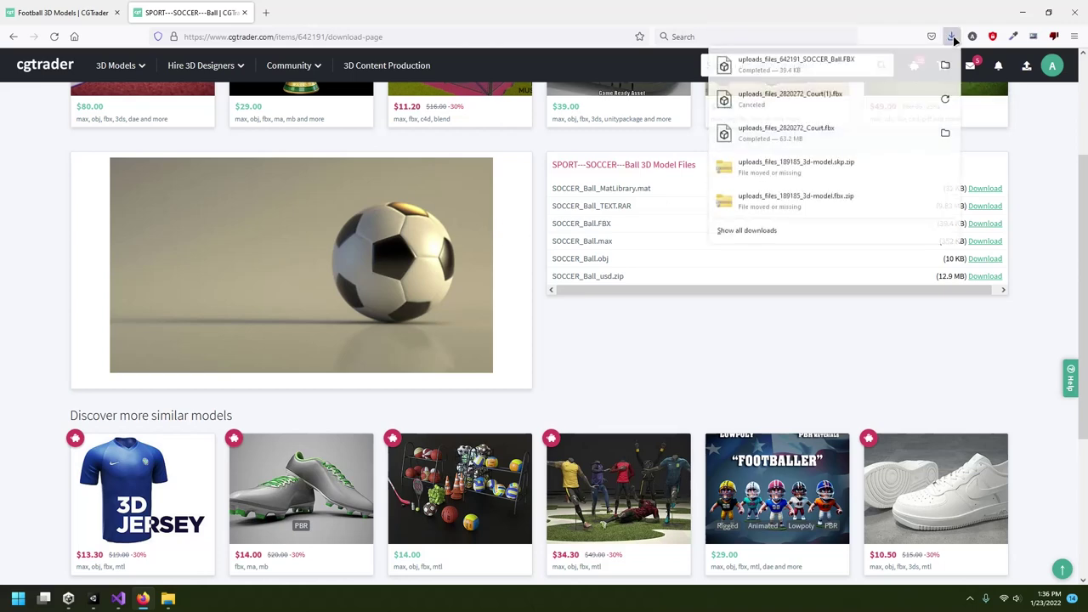
# Step: Import the downloaded SOCCER_Ball.FBX from the Downloads folder into the Unity project's Assets folder
pyautogui.click(944, 68)
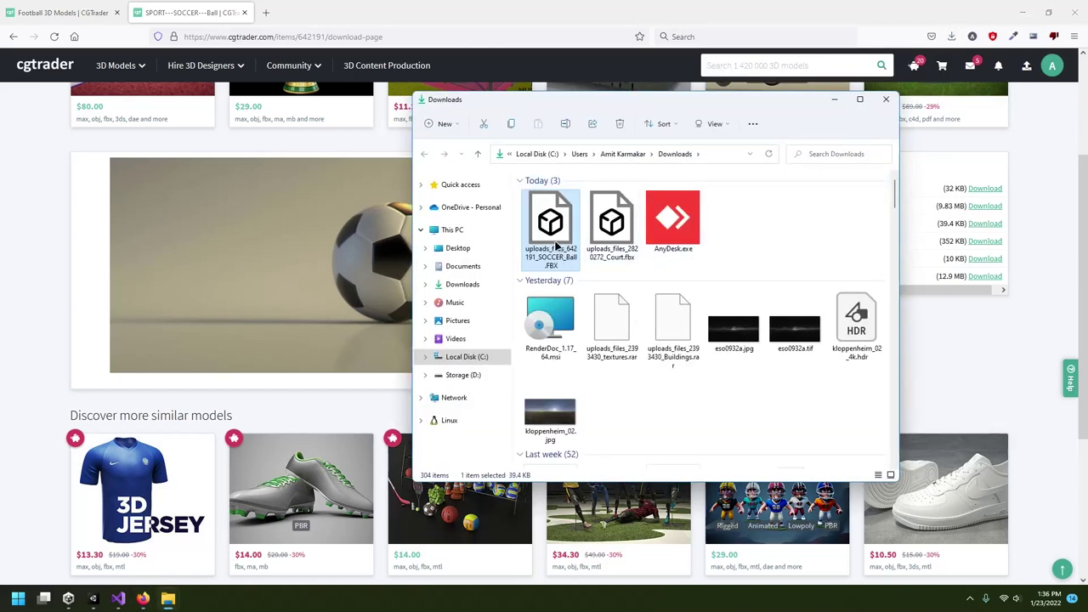
pyautogui.click(94, 598)
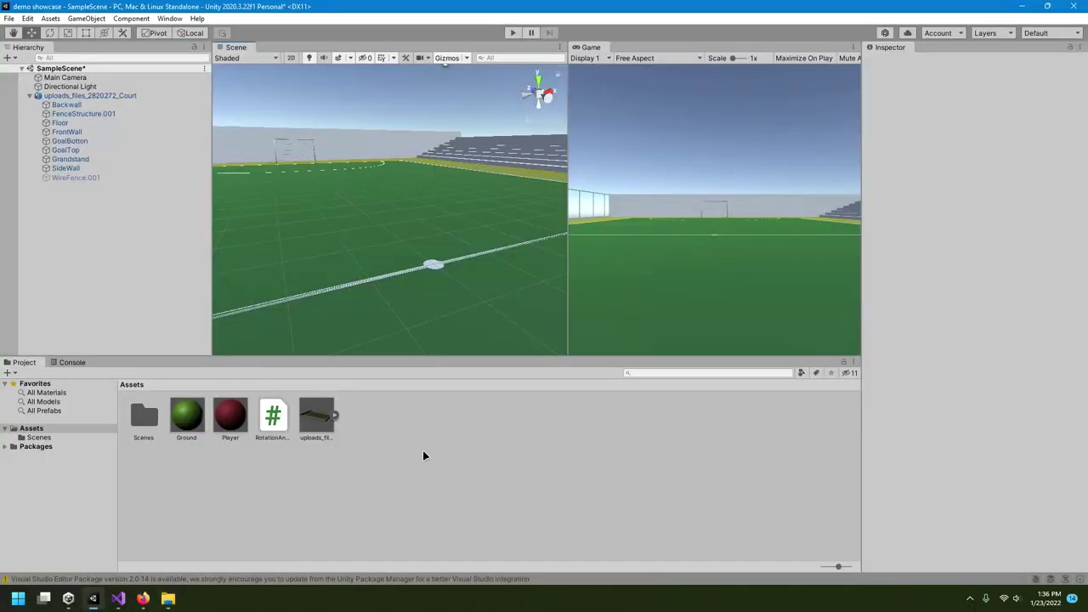
pyautogui.hotkey('alt', 'Tab')
pyautogui.moveTo(531, 340); pyautogui.dragTo(368, 499)
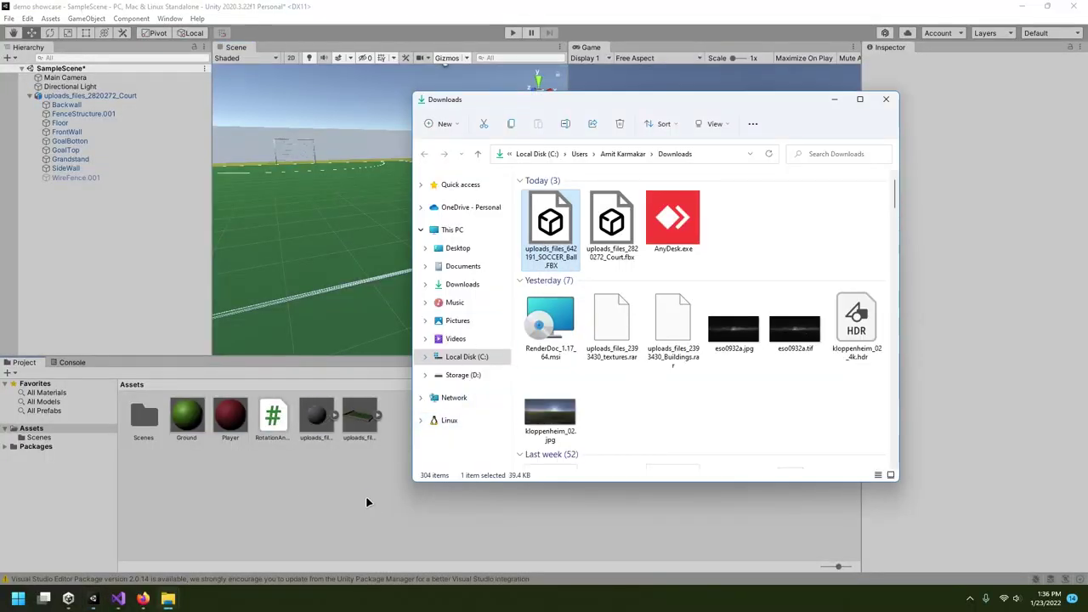
# Step: Rename the imported soccer ball model to Football and the court model to Stadium in Assets
pyautogui.click(317, 420)
pyautogui.click(327, 439)
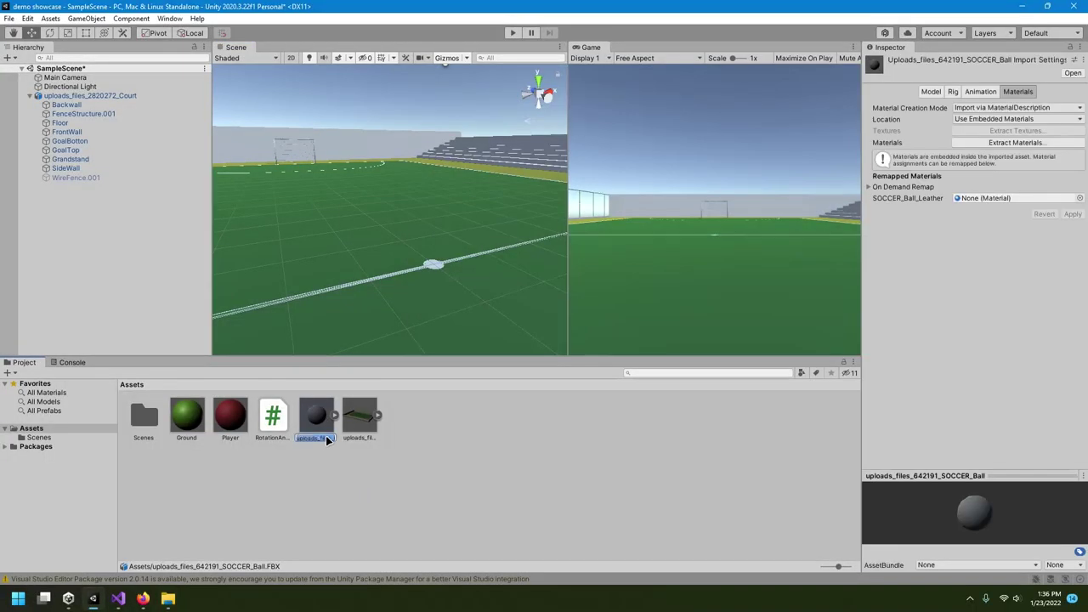
pyautogui.write('Football')
pyautogui.press('Return')
pyautogui.click(362, 434)
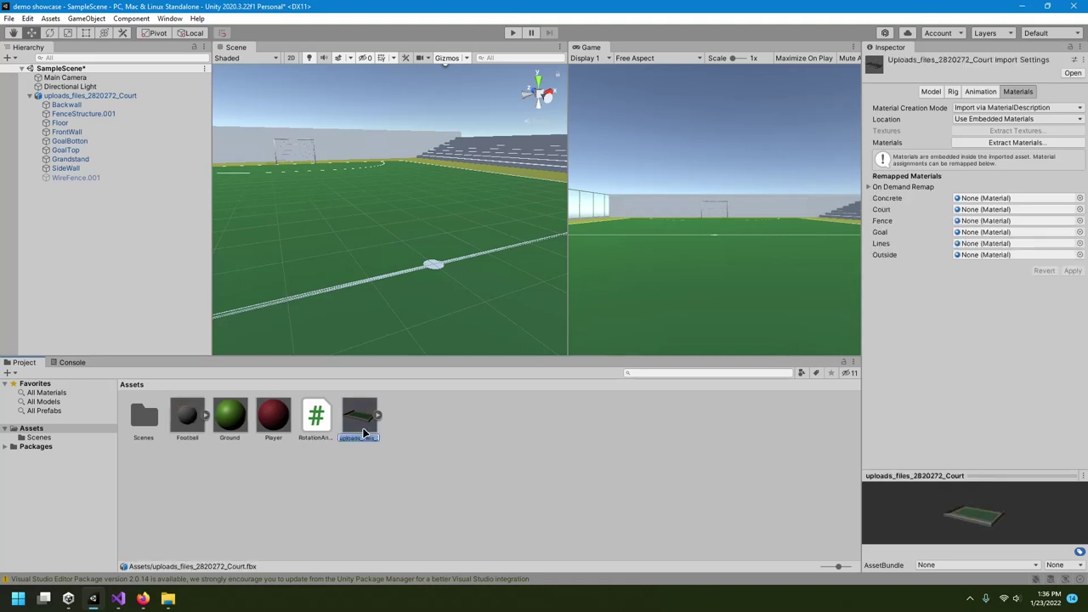
pyautogui.write('Stadium')
pyautogui.press('Return')
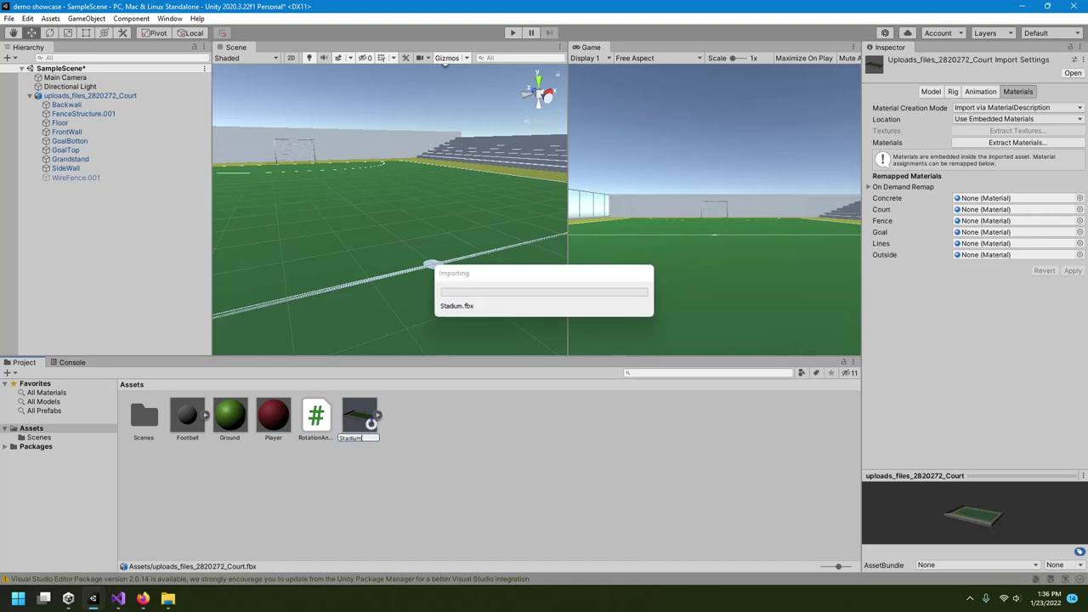
# Step: Add the Football model to SampleScene and frame it in the Scene view
pyautogui.click(186, 425)
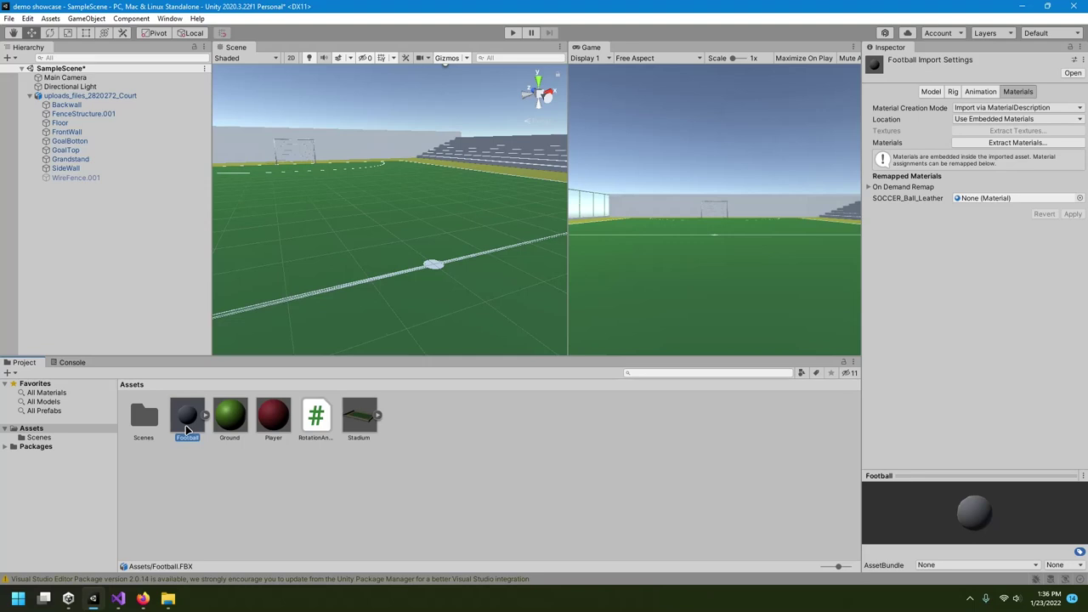
pyautogui.moveTo(187, 419); pyautogui.dragTo(153, 302)
pyautogui.press('f')
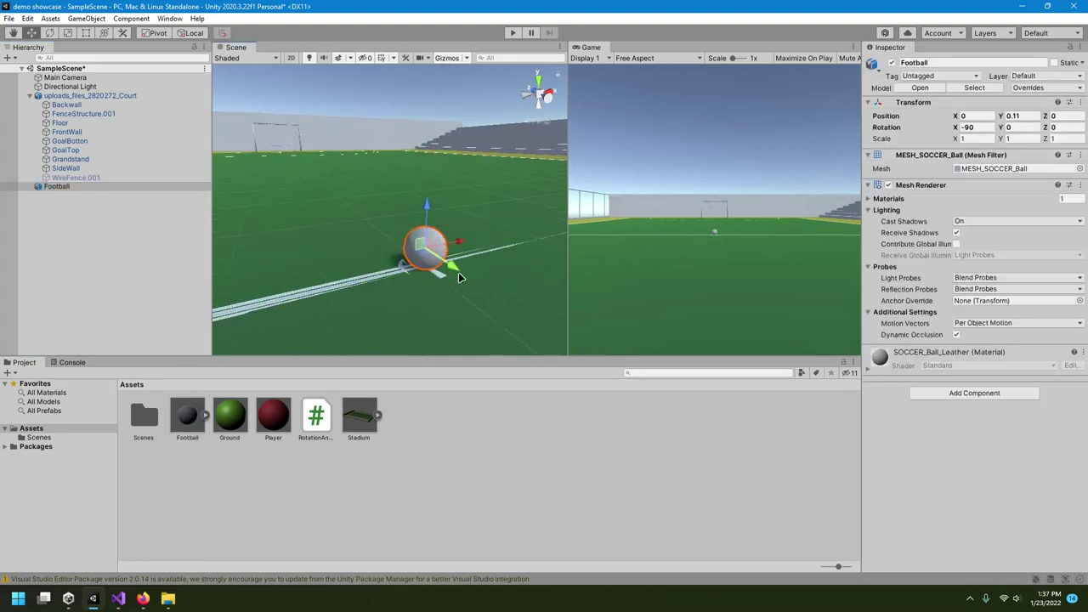
pyautogui.moveTo(396, 280)
pyautogui.keyDown('alt'); pyautogui.mouseDown()
pyautogui.moveTo(608, 298)
pyautogui.moveTo(379, 294)
pyautogui.mouseUp(); pyautogui.keyUp('alt')
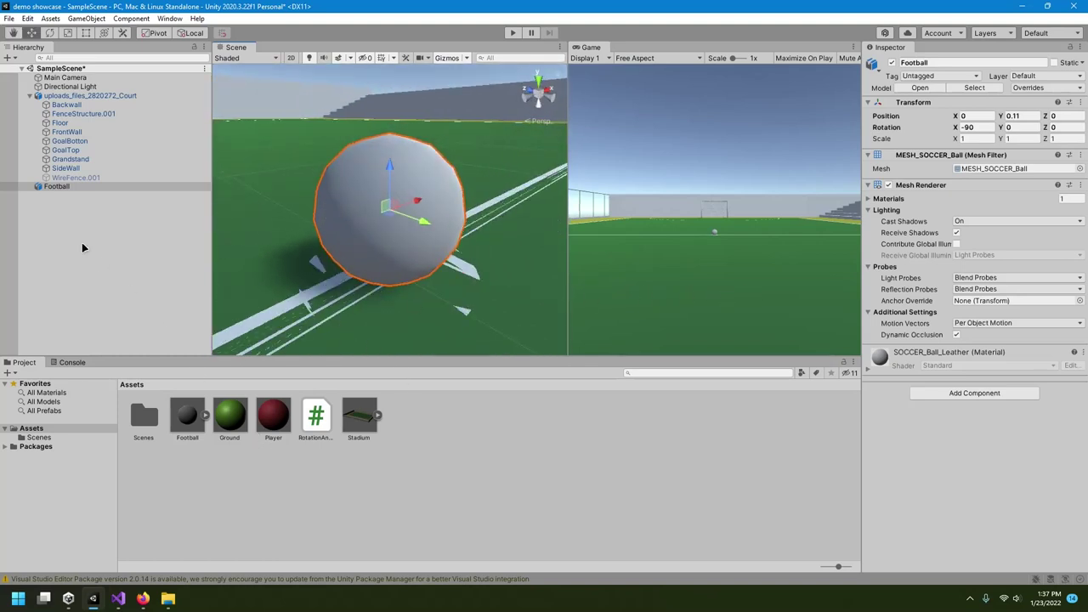
# Step: Return to Firefox and download the soccer ball's texture archive, SOCCER_Ball_TEXT.RAR
pyautogui.hotkey('alt', 'Tab')
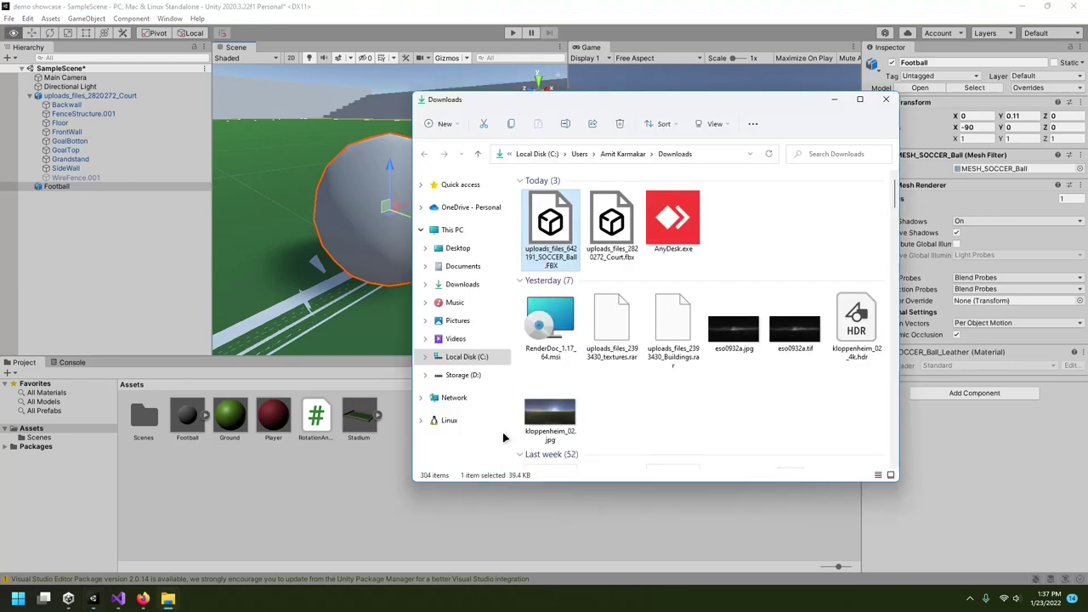
pyautogui.click(886, 99)
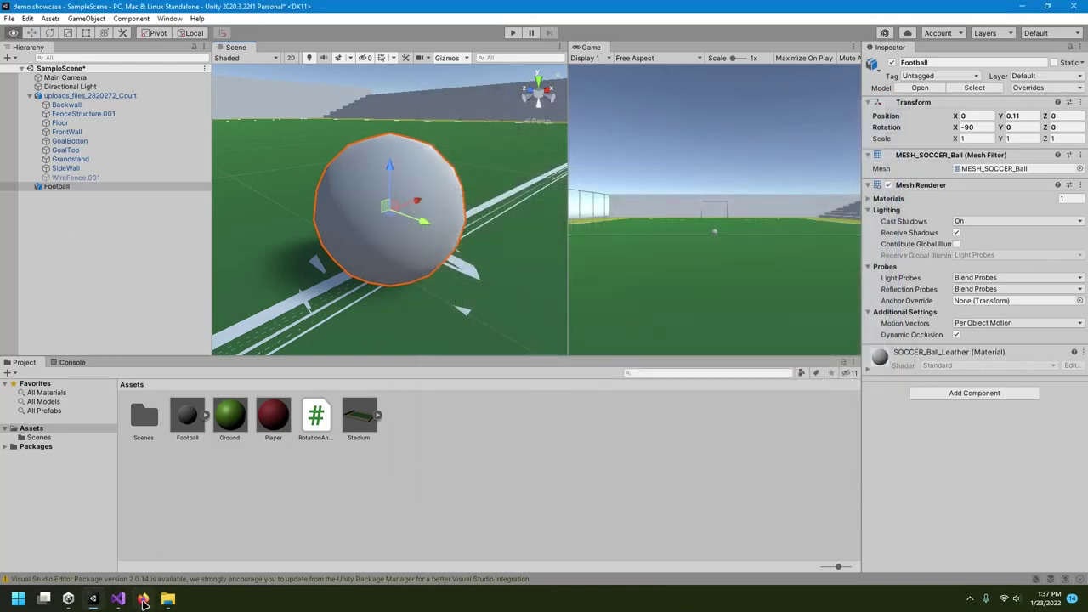
pyautogui.click(143, 599)
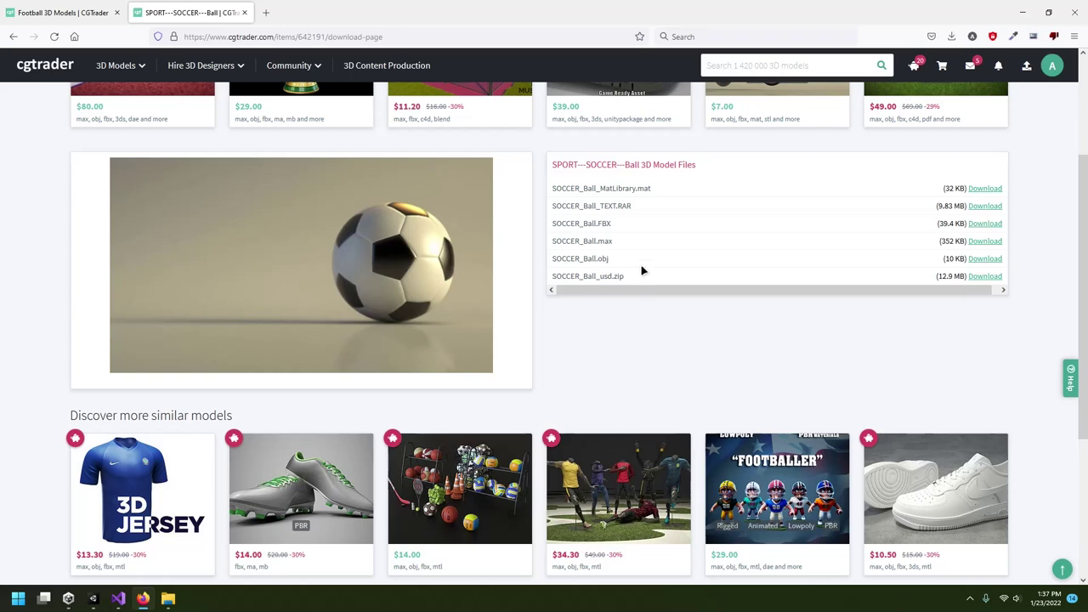
pyautogui.moveTo(618, 206); pyautogui.dragTo(553, 208)
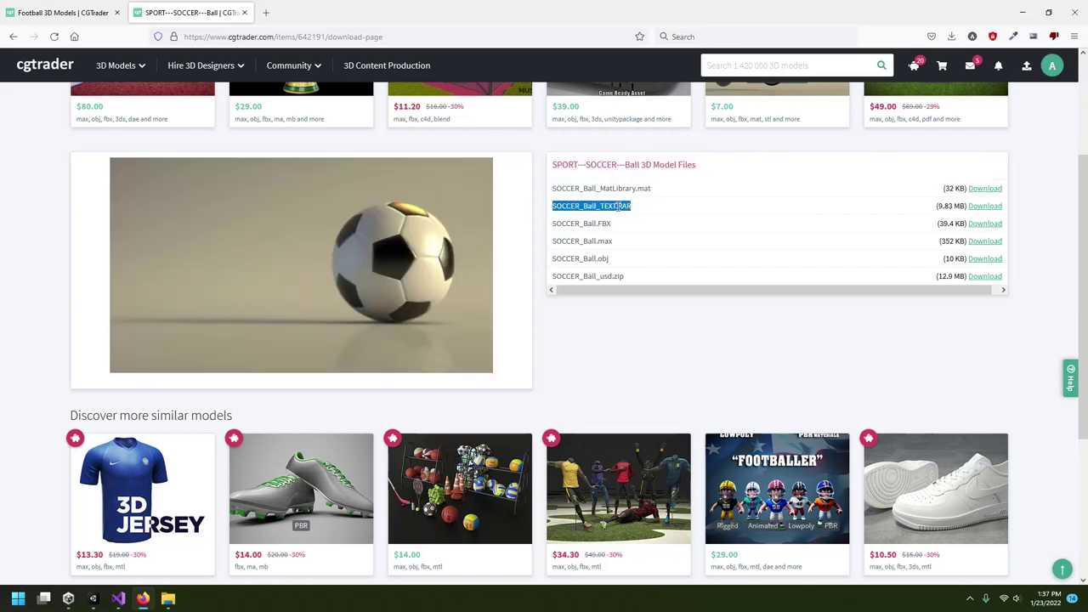
pyautogui.click(741, 211)
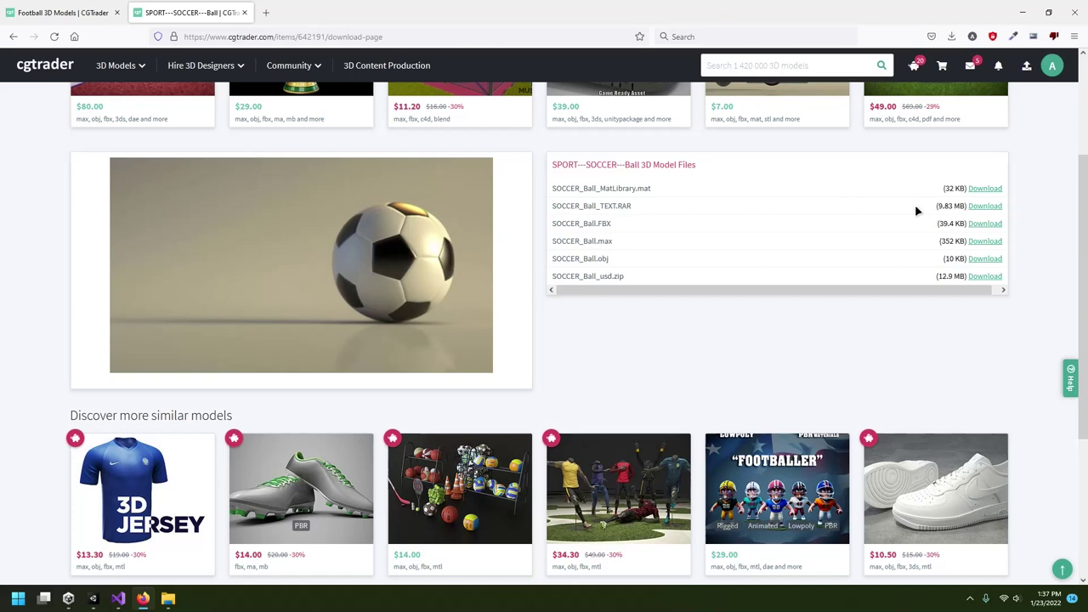
pyautogui.click(982, 207)
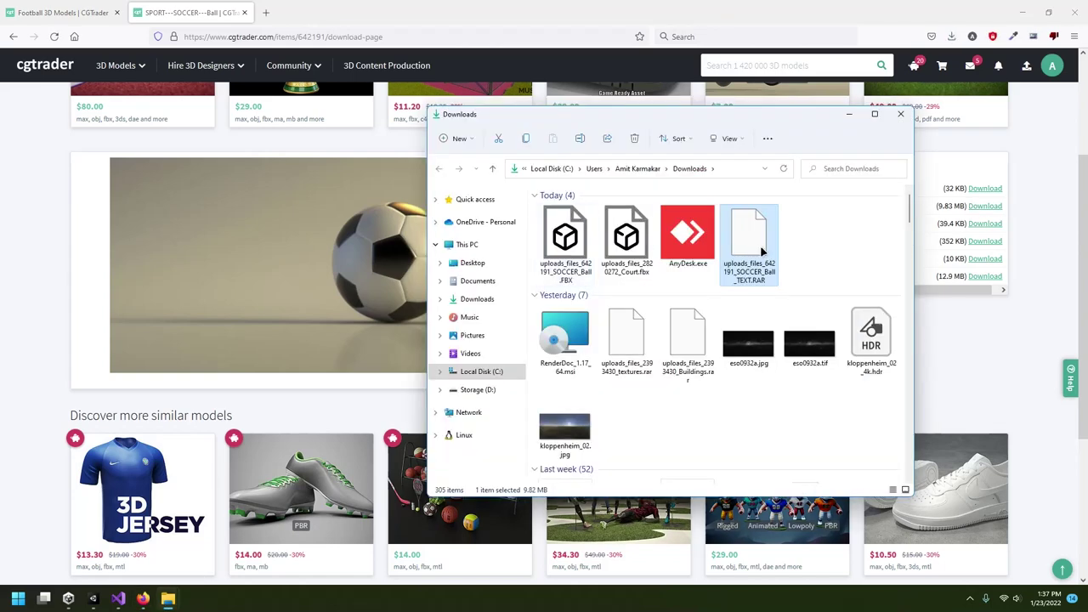
# Step: Extract the downloaded SOCCER_Ball_TEXT.RAR archive with 7-Zip into a folder of the same name
pyautogui.rightClick(765, 254)
pyautogui.click(800, 407)
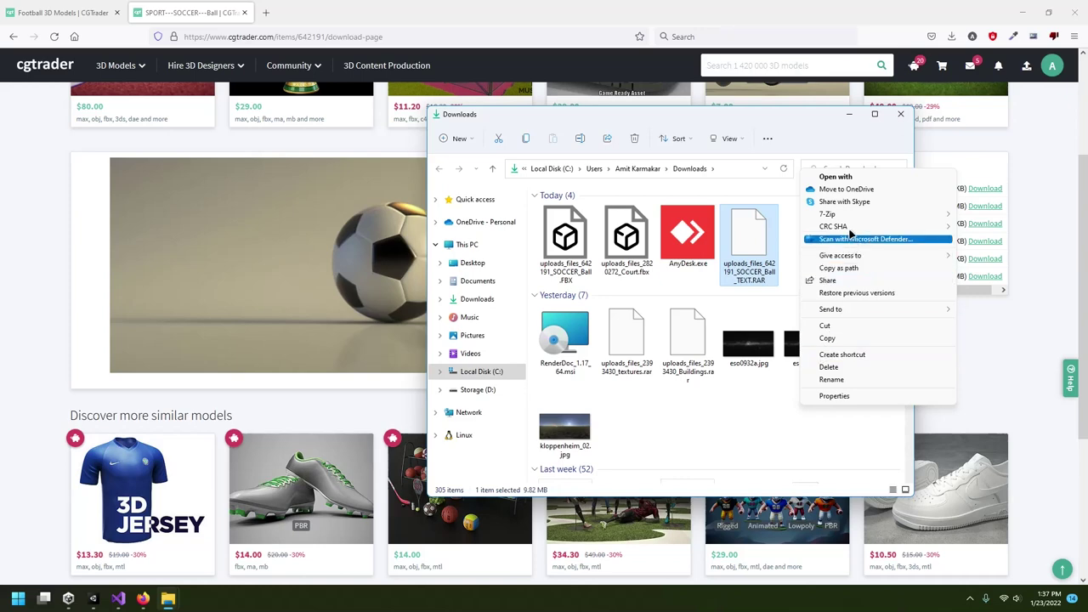
pyautogui.moveTo(835, 214)
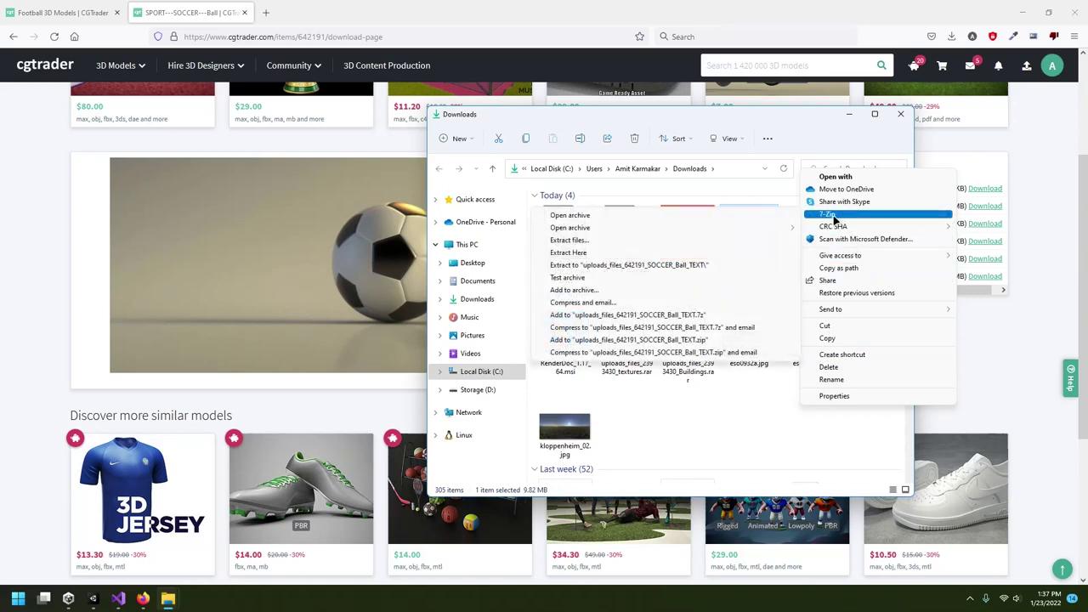
pyautogui.click(586, 265)
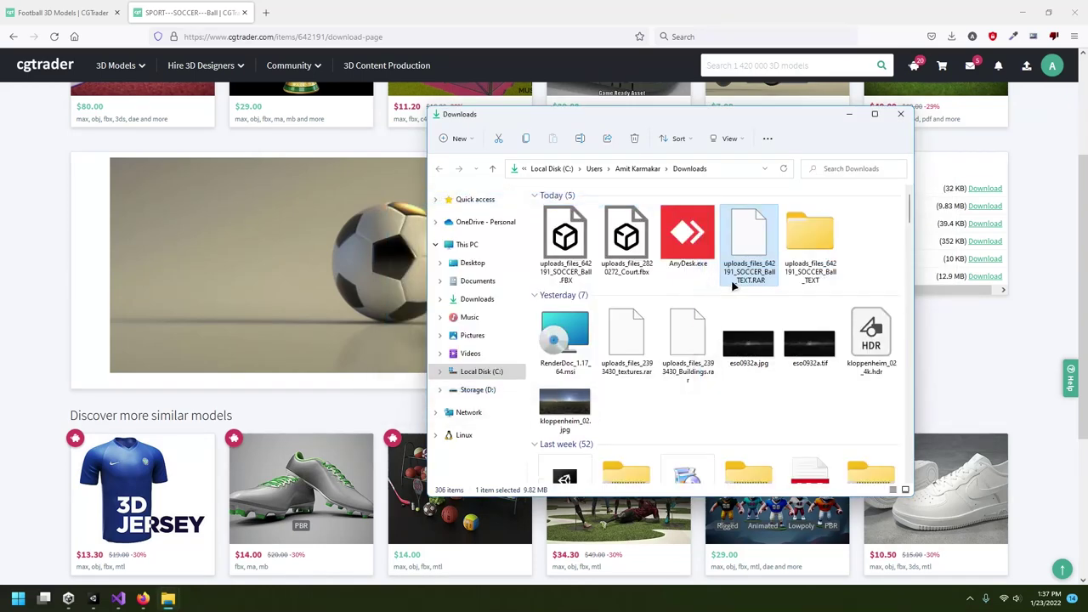
# Step: Import SOCCER_Ball_DIFF.tga and SOCCER_Ball_NORM.tga from the extracted folder into the Unity project's Assets folder
pyautogui.doubleClick(811, 253)
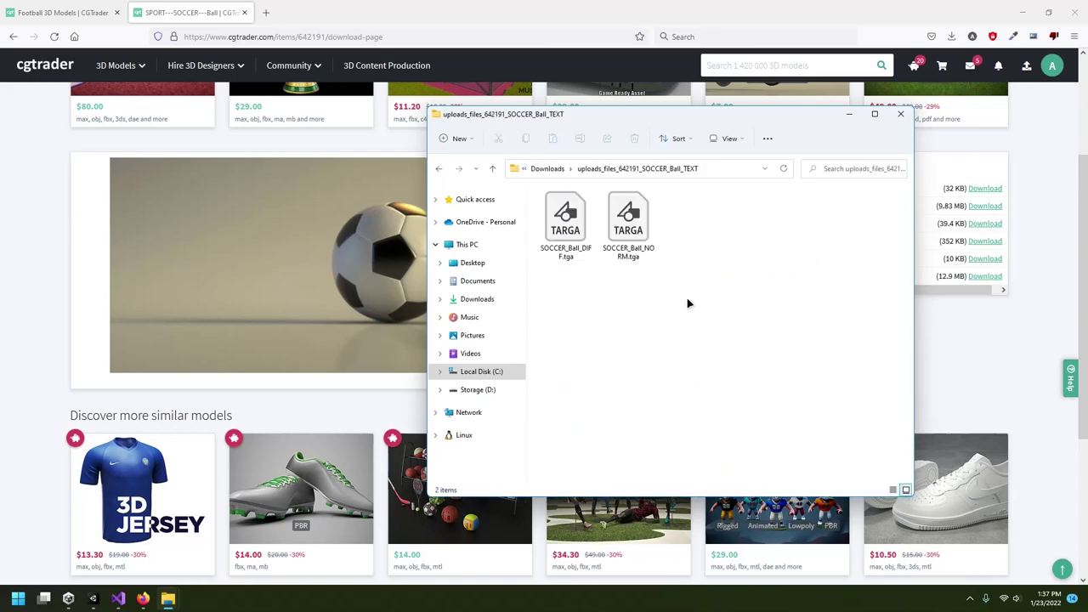
pyautogui.moveTo(686, 303); pyautogui.dragTo(544, 196)
pyautogui.hotkey('alt', 'F4')
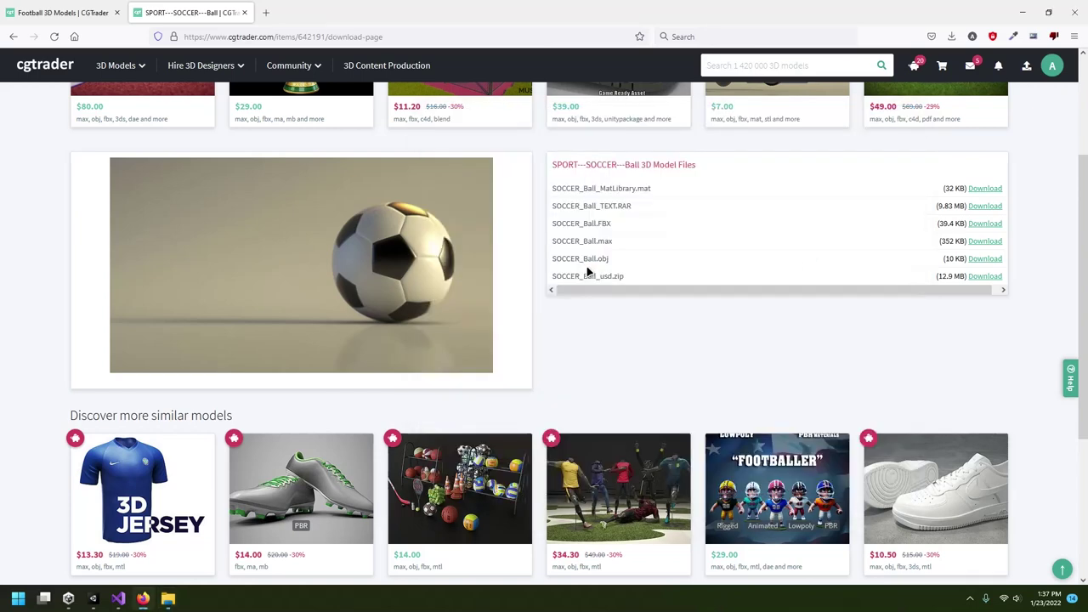
pyautogui.click(93, 598)
pyautogui.hotkey('alt', 'Tab')
pyautogui.hotkey('alt', 'Tab')
pyautogui.hotkey('alt', 'Tab')
pyautogui.press('Tab')
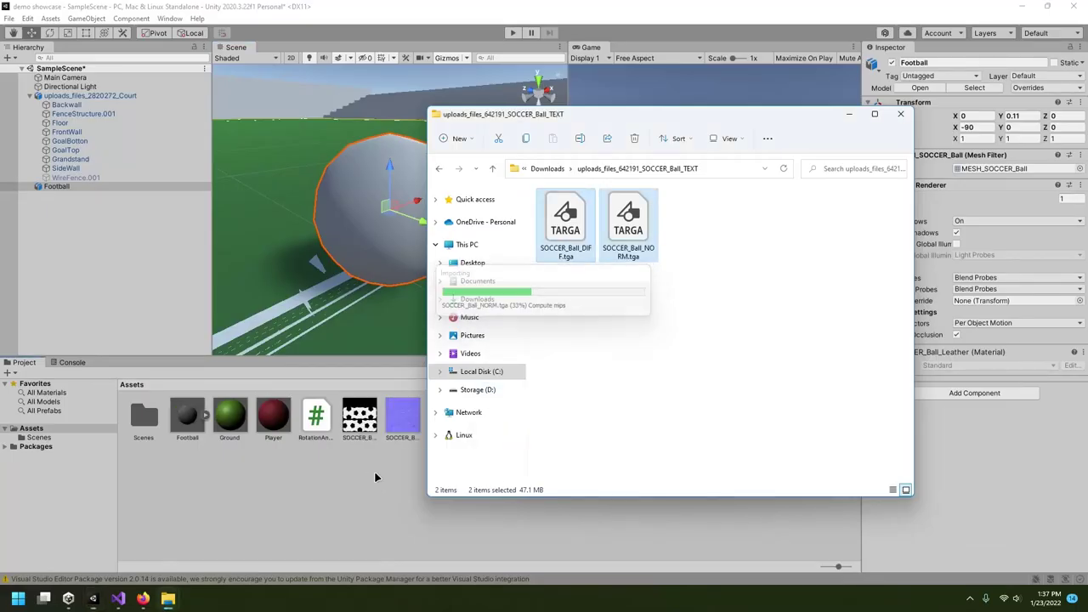
pyautogui.click(345, 487)
# Step: Rename the red Player material to Football
pyautogui.click(376, 427)
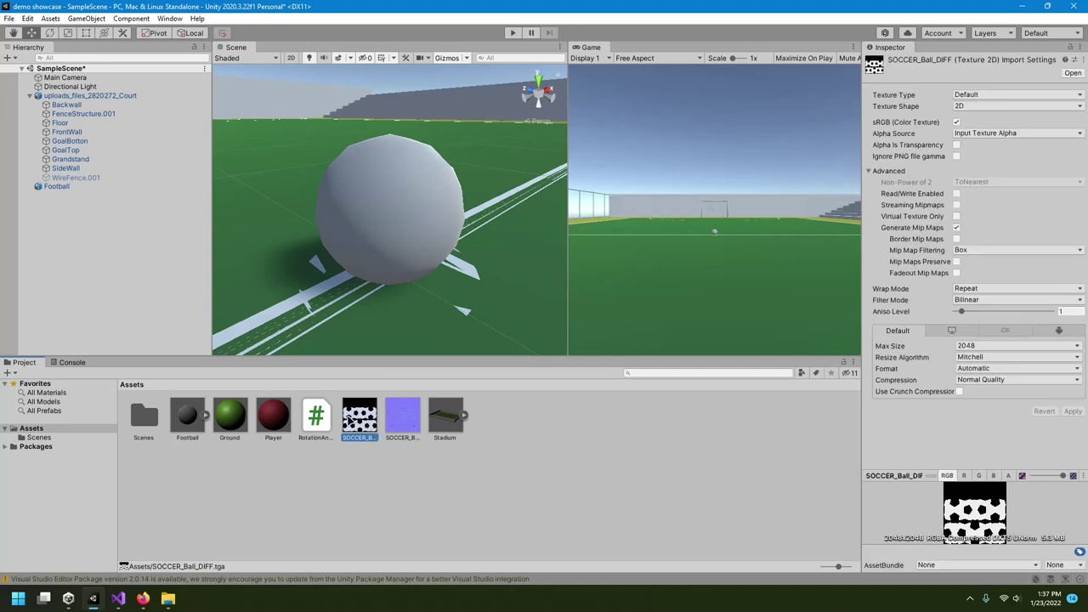
pyautogui.click(187, 427)
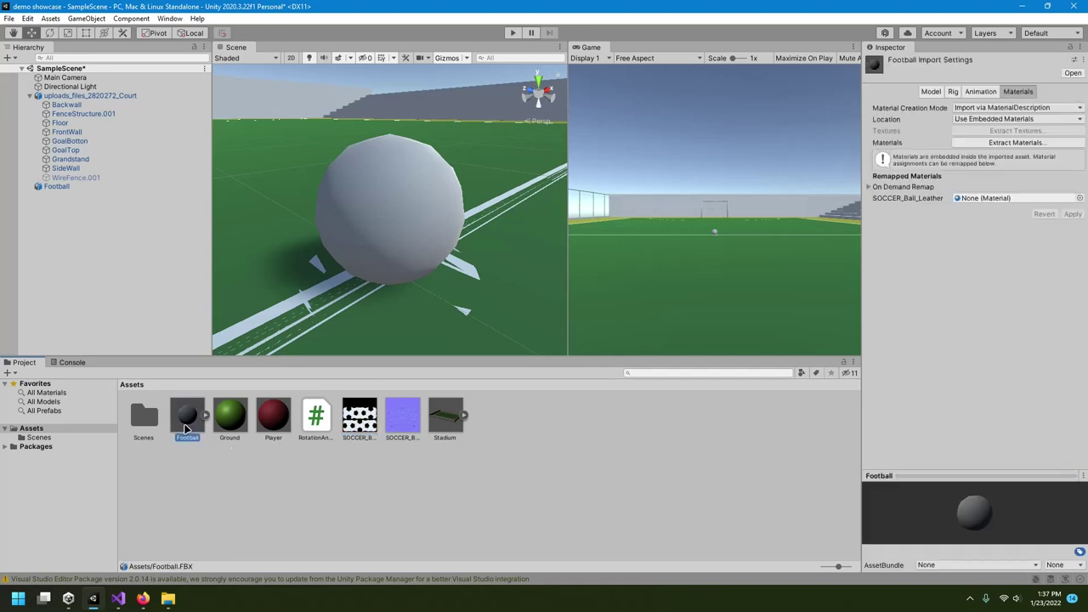
pyautogui.click(286, 422)
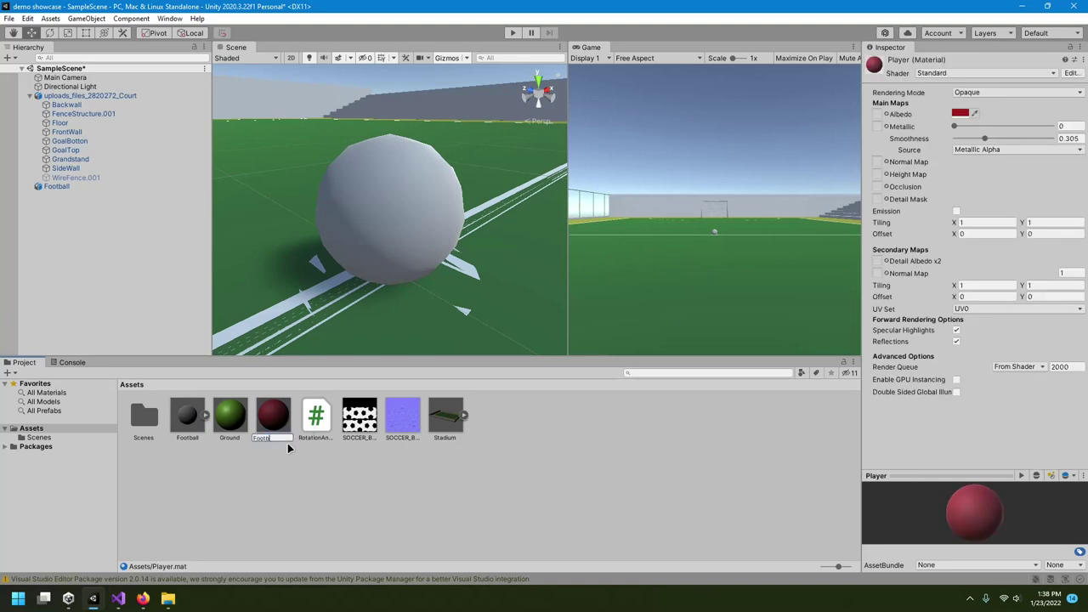
pyautogui.write('all')
pyautogui.press('Return')
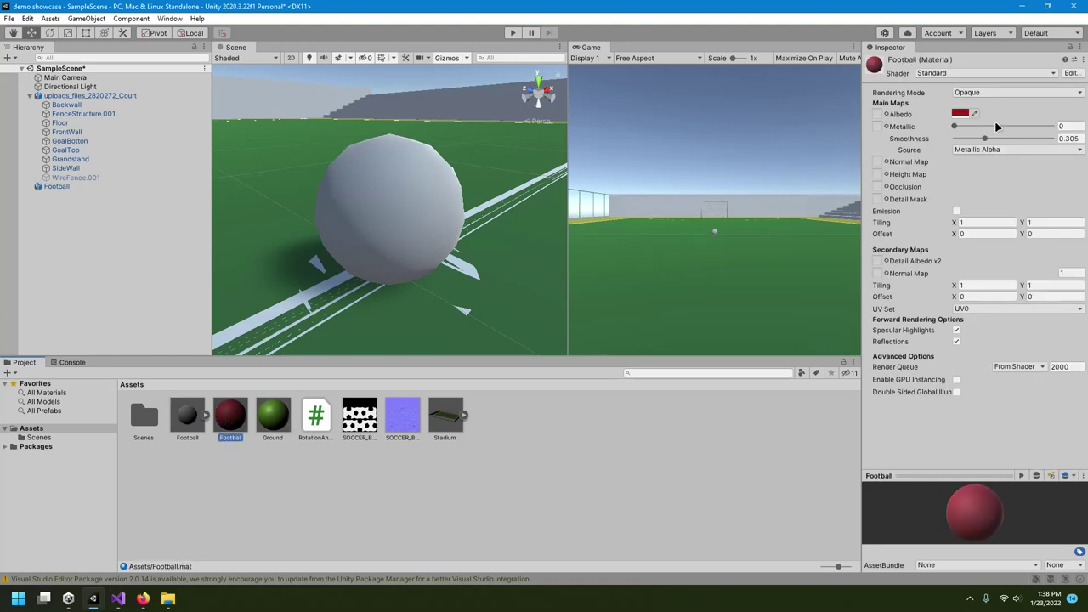
# Step: Set the Football material's albedo color to white (FFFFFF) and assign the SOCCER_Ball_DIFF texture as its albedo map
pyautogui.click(960, 113)
pyautogui.moveTo(1004, 178); pyautogui.dragTo(986, 170)
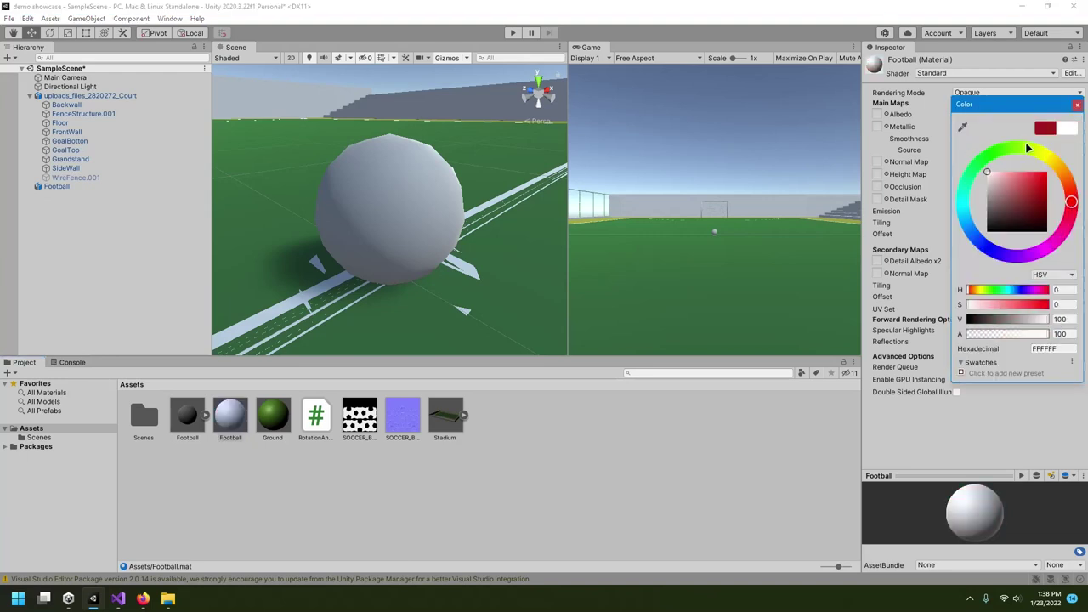
pyautogui.click(1074, 105)
pyautogui.moveTo(371, 416); pyautogui.dragTo(879, 118)
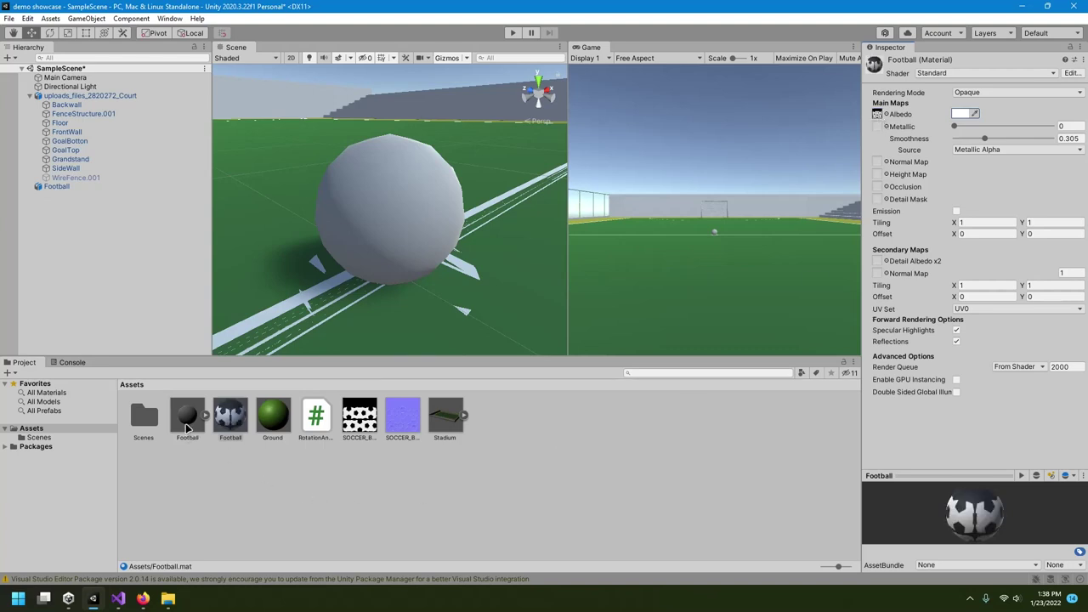
# Step: Apply the Football material to the ball in the scene and raise the material's smoothness to 0.658
pyautogui.moveTo(228, 425); pyautogui.dragTo(263, 223)
pyautogui.scroll(-5, 373, 222)
pyautogui.scroll(4, 451, 241)
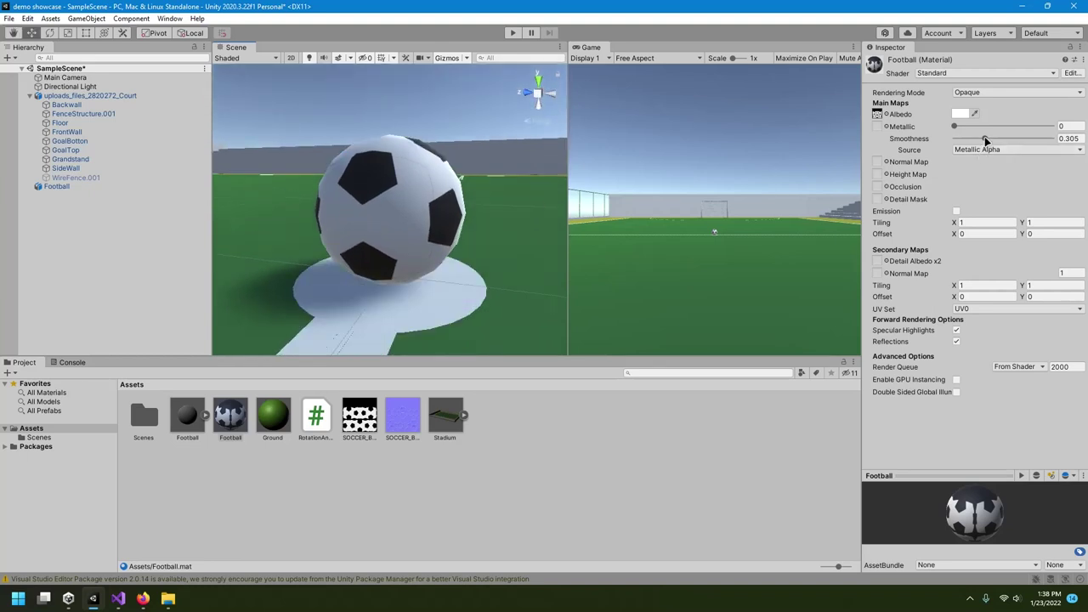
pyautogui.moveTo(986, 141); pyautogui.dragTo(1020, 141)
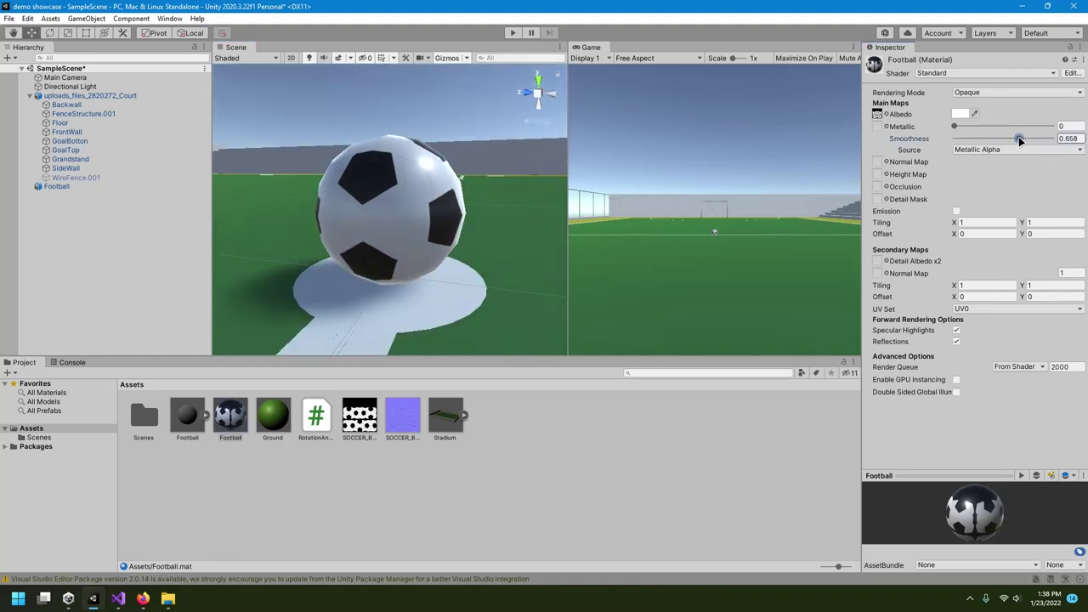
pyautogui.keyDown('alt'); pyautogui.moveTo(484, 200); pyautogui.dragTo(604, 212); pyautogui.keyUp('alt')
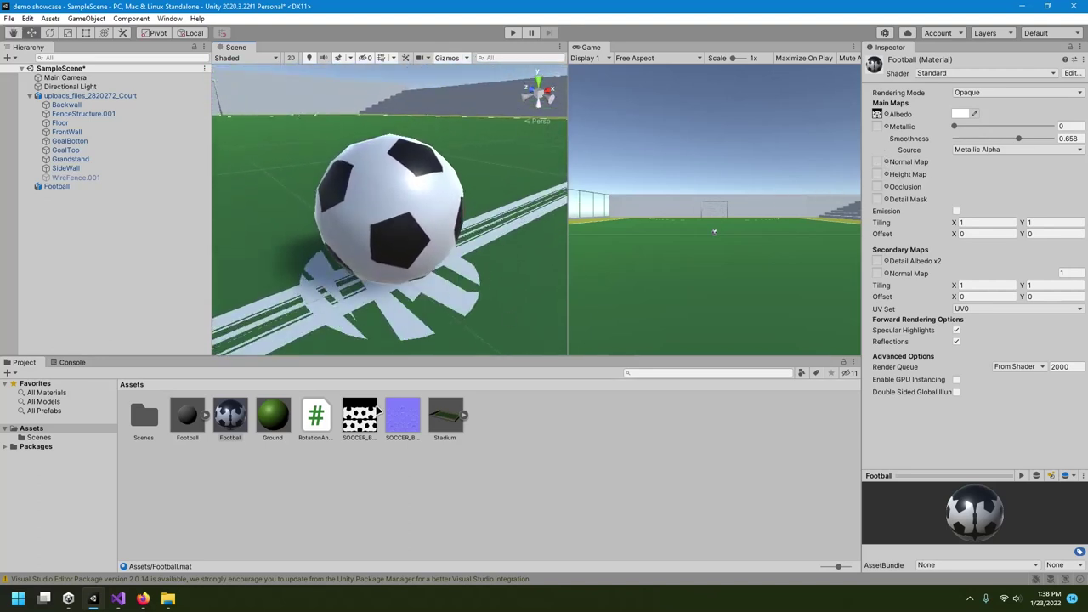
# Step: Assign the SOCCER_Ball_NORM texture as the Football material's normal map and fix its import type as a normal map
pyautogui.click(400, 418)
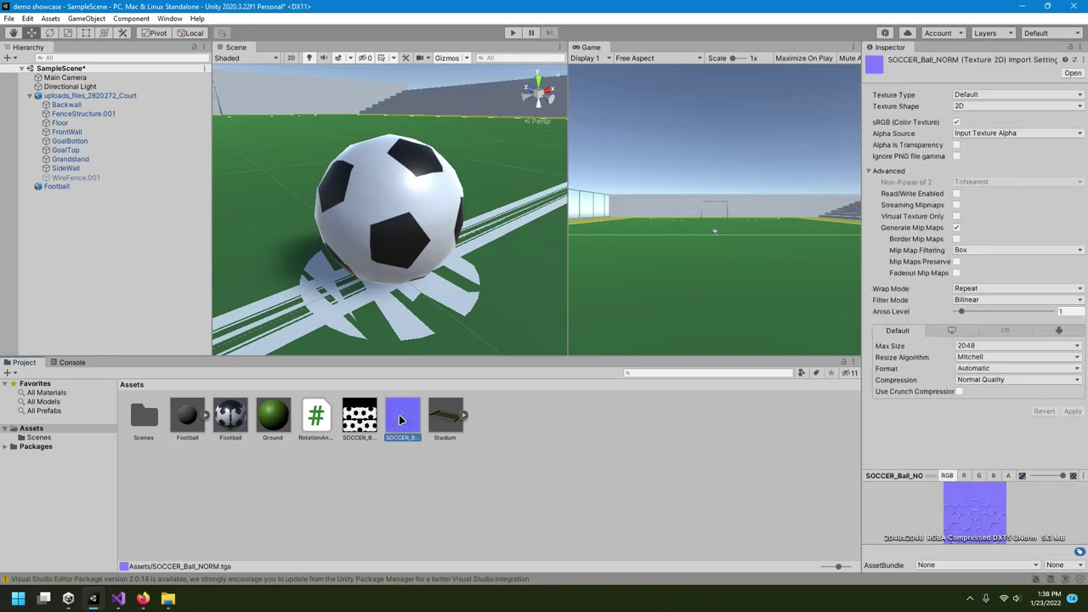
pyautogui.click(369, 420)
pyautogui.click(397, 420)
pyautogui.click(236, 431)
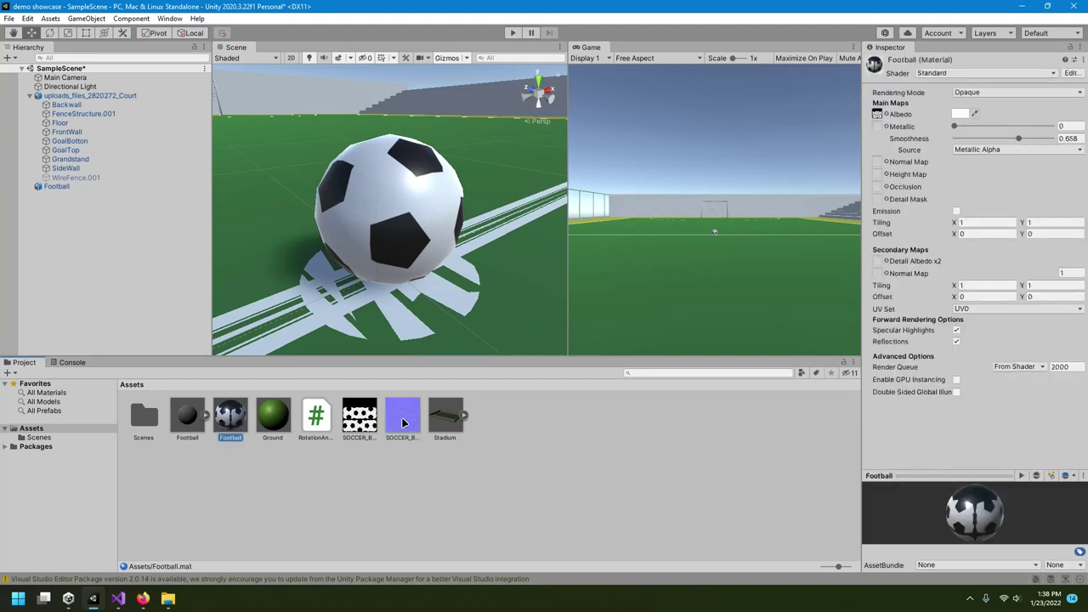
pyautogui.moveTo(403, 422); pyautogui.dragTo(879, 164)
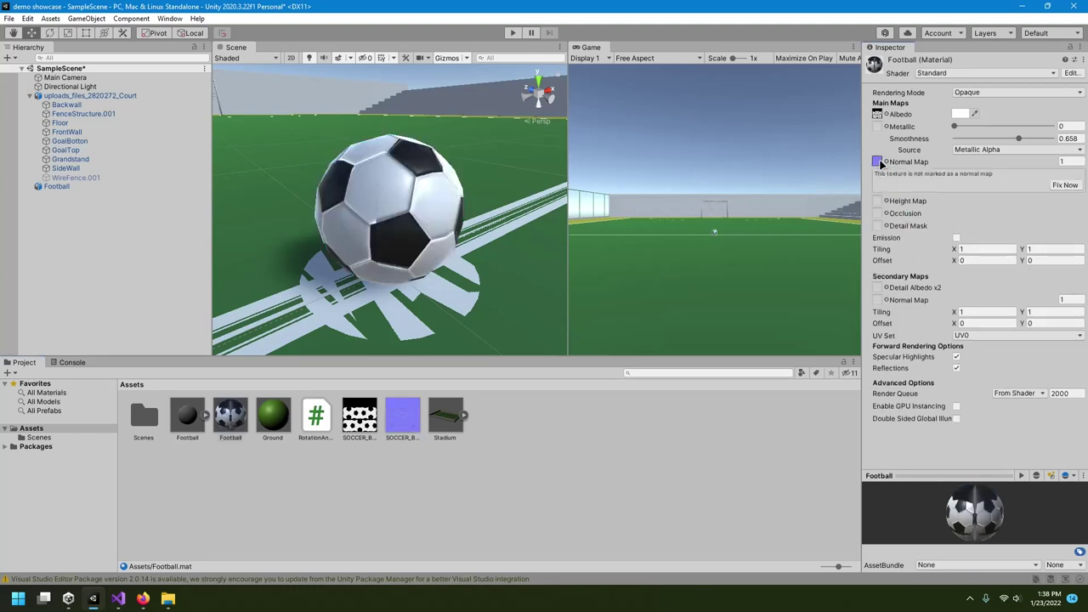
pyautogui.click(1066, 185)
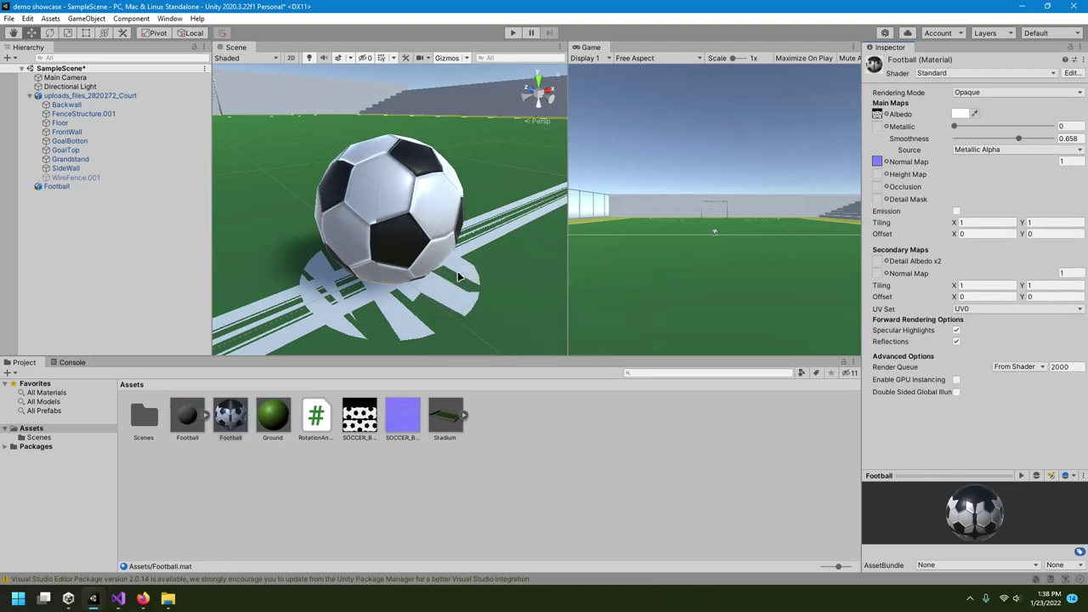
# Step: Lower the Football material's smoothness to 0.252 and check the ball's look from other angles
pyautogui.keyDown('alt'); pyautogui.moveTo(418, 257); pyautogui.dragTo(552, 255); pyautogui.keyUp('alt')
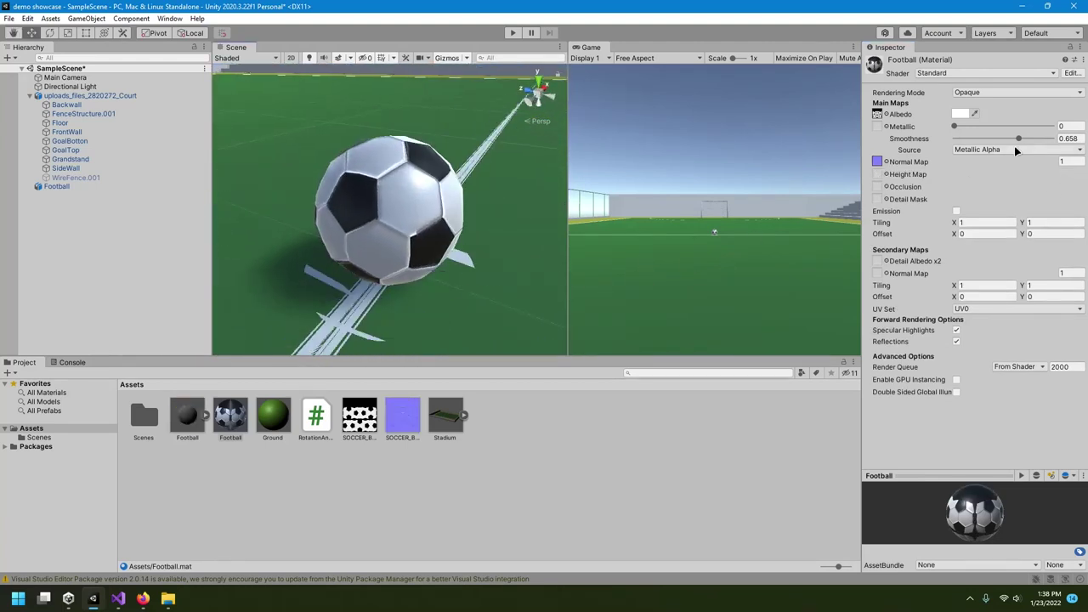
pyautogui.moveTo(1019, 138); pyautogui.dragTo(979, 139)
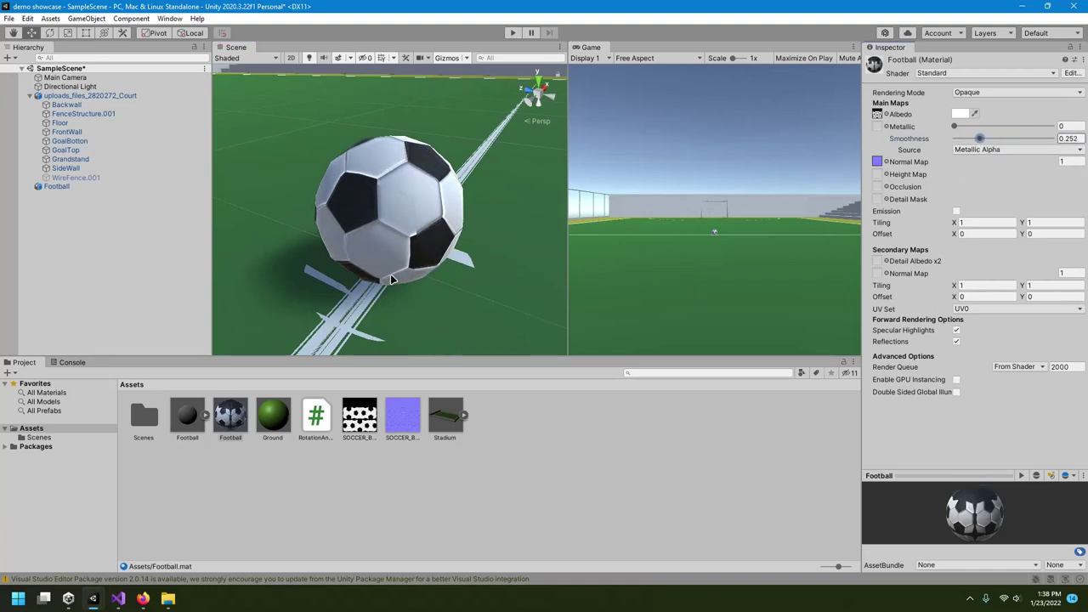
pyautogui.scroll(-3, 395, 280)
pyautogui.keyDown('alt'); pyautogui.moveTo(395, 280); pyautogui.dragTo(221, 255); pyautogui.keyUp('alt')
# Step: Attach the RotationAnimation script to the Football object in the scene
pyautogui.doubleClick(57, 186)
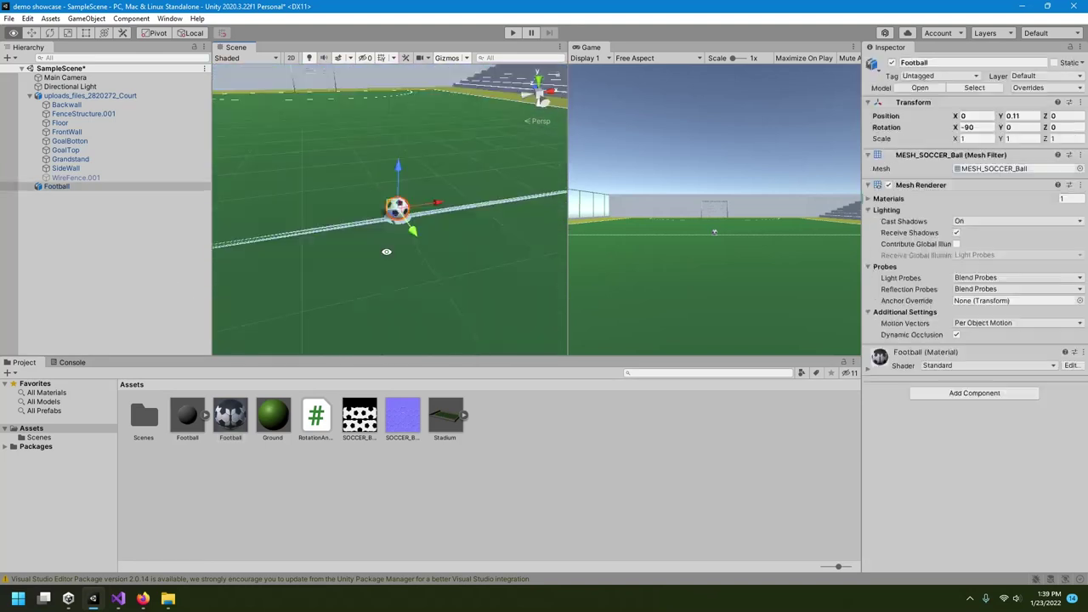
pyautogui.click(29, 96)
pyautogui.click(957, 393)
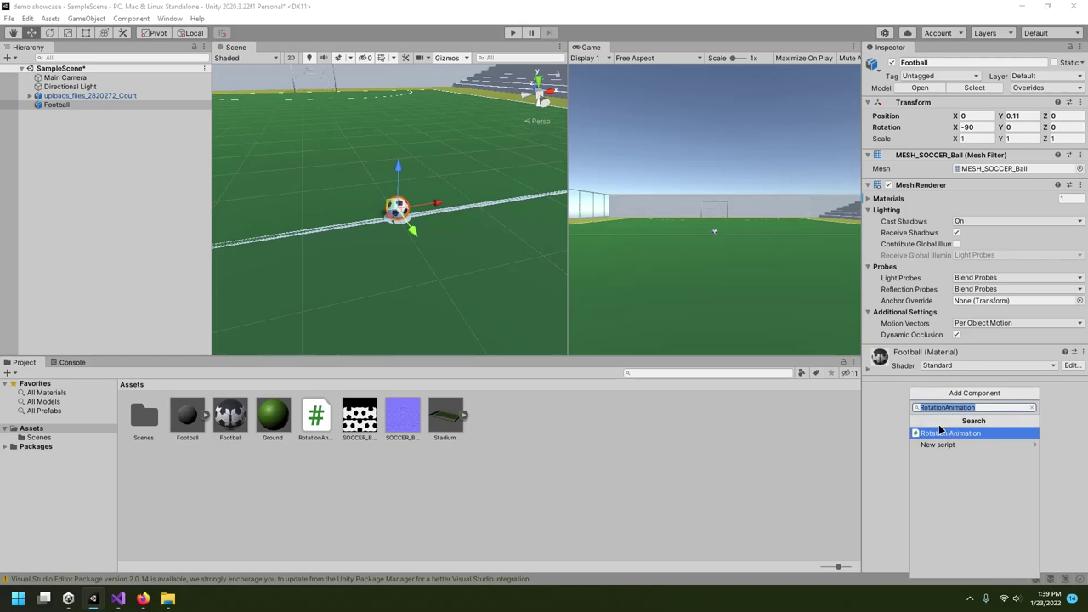
pyautogui.press('BackSpace')
pyautogui.click(527, 438)
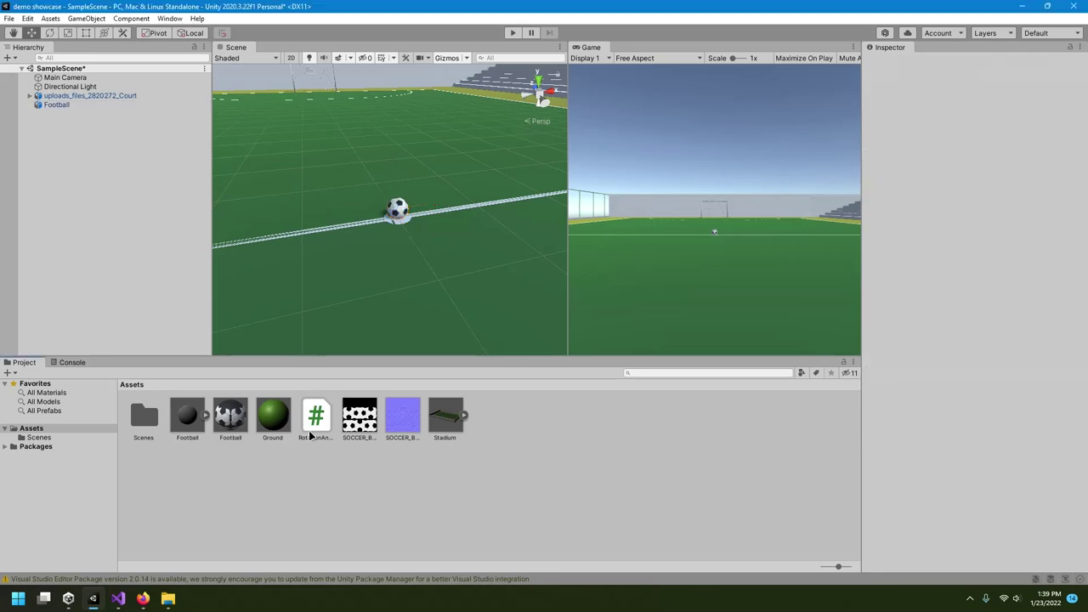
pyautogui.click(314, 417)
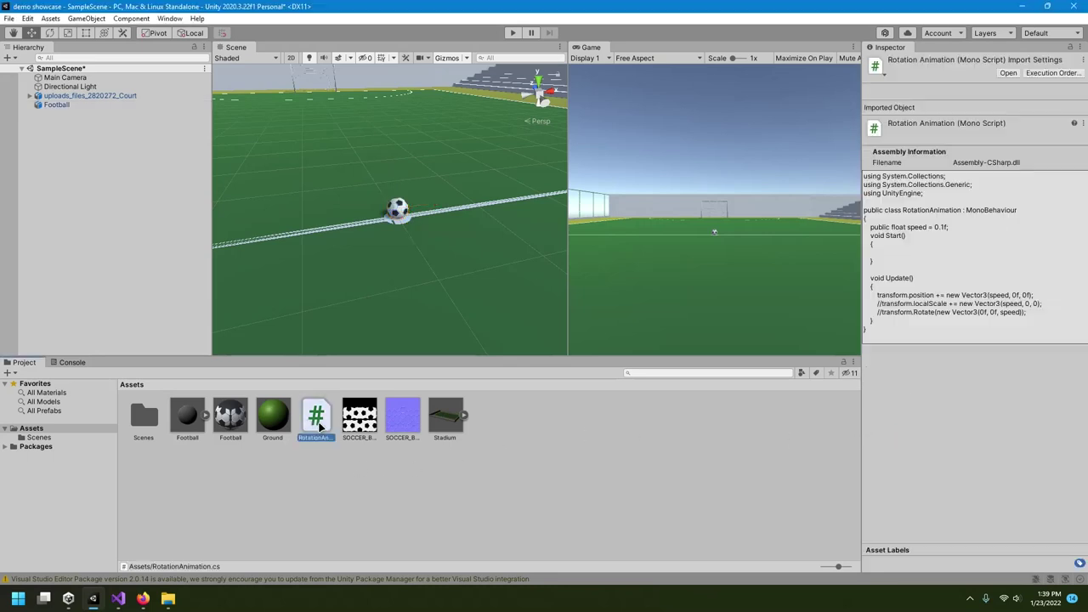
pyautogui.click(89, 104)
pyautogui.moveTo(327, 398); pyautogui.dragTo(940, 463)
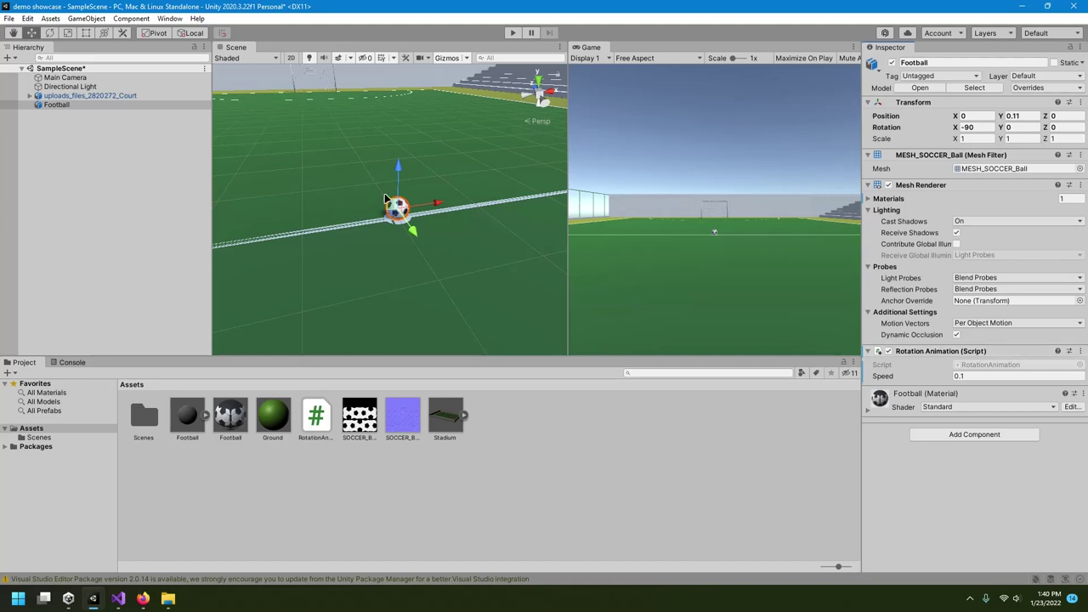
# Step: Test the football's movement in play mode, set its Rotation Animation speed to 0.01 and run the scene again
pyautogui.click(513, 32)
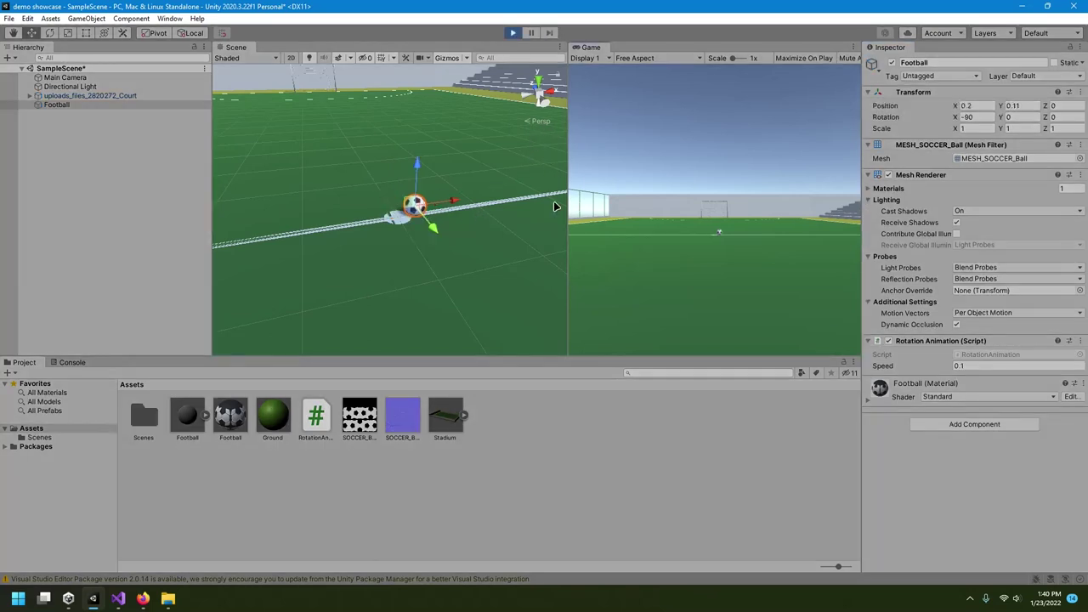
pyautogui.click(513, 32)
pyautogui.click(975, 375)
pyautogui.write('.01')
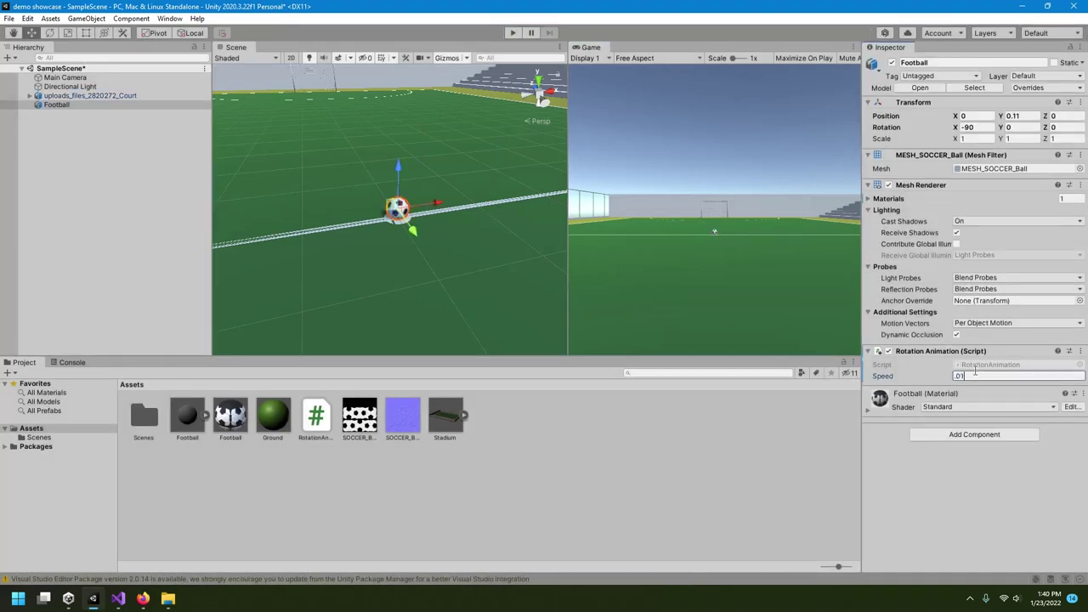
pyautogui.click(515, 32)
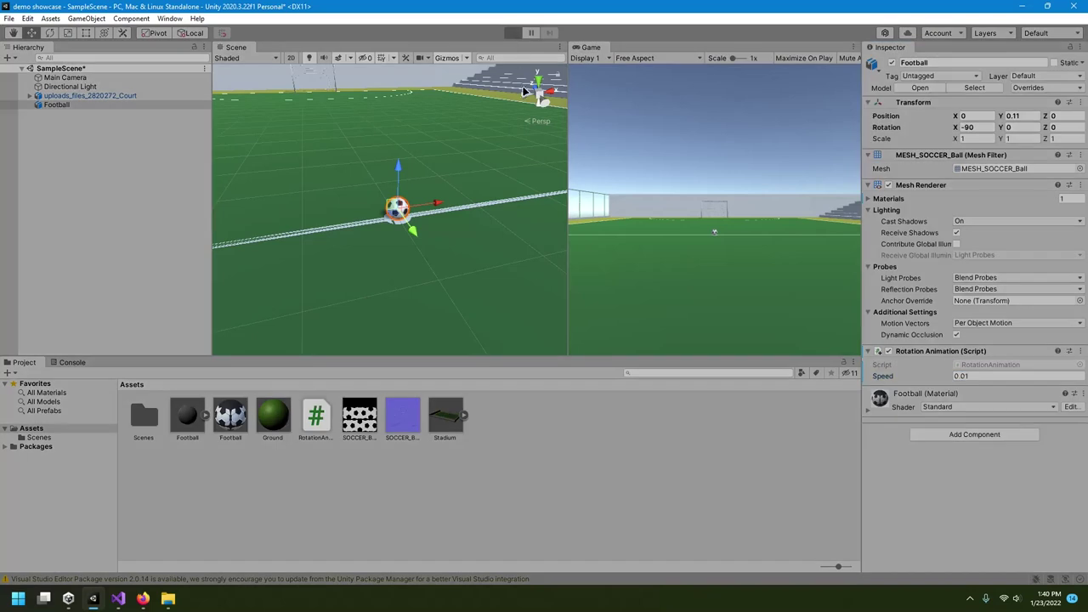
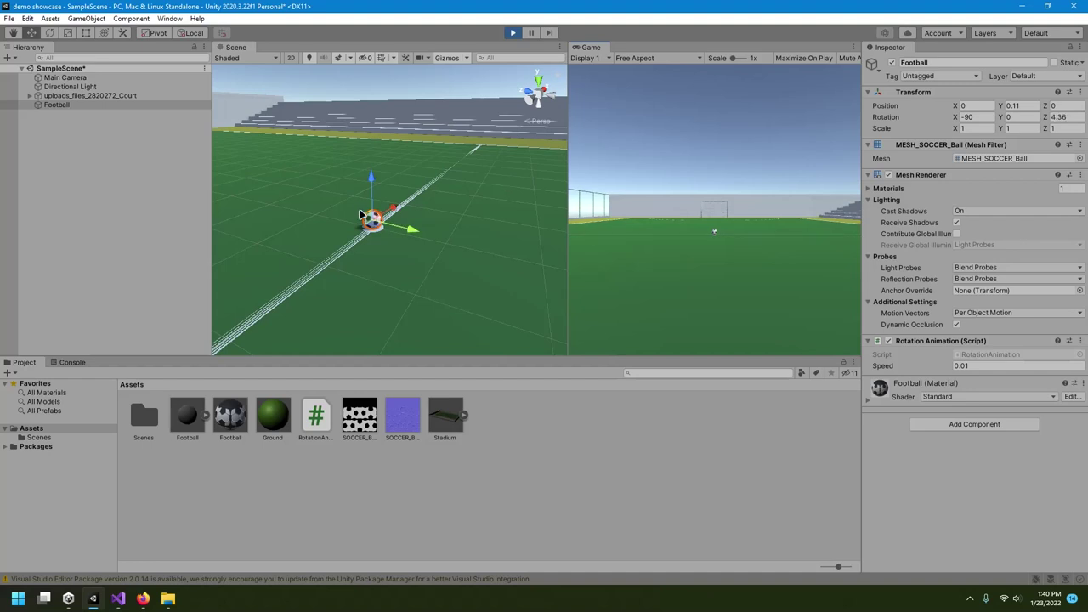
# Step: Try a Rotation Animation speed of 0.7 during play mode, watch the football spin, and stop playing
pyautogui.moveTo(924, 372); pyautogui.dragTo(940, 371)
pyautogui.click(974, 366)
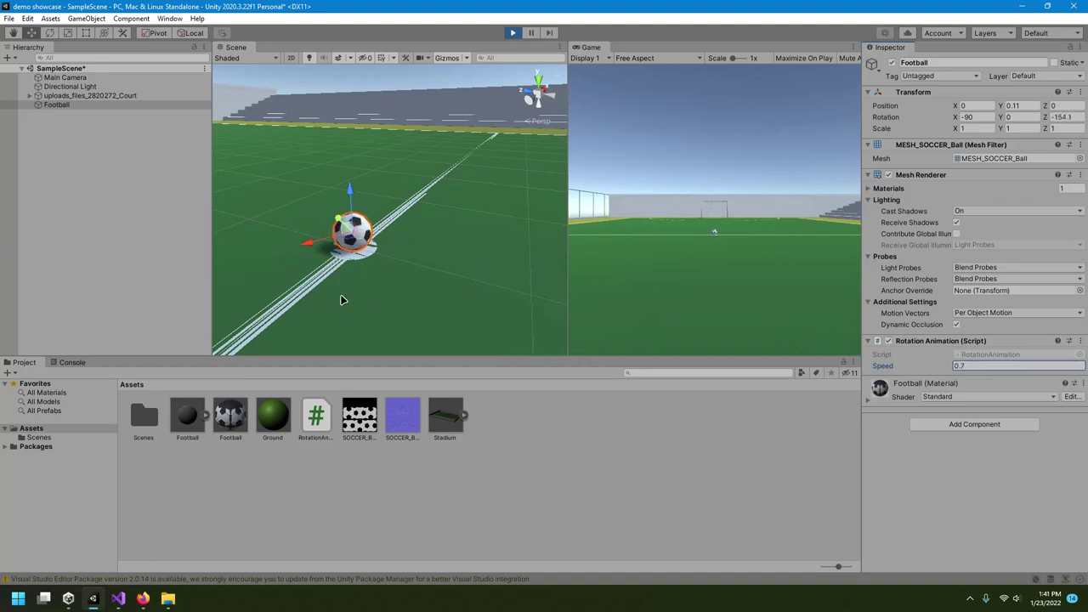
pyautogui.scroll(-2, 377, 258)
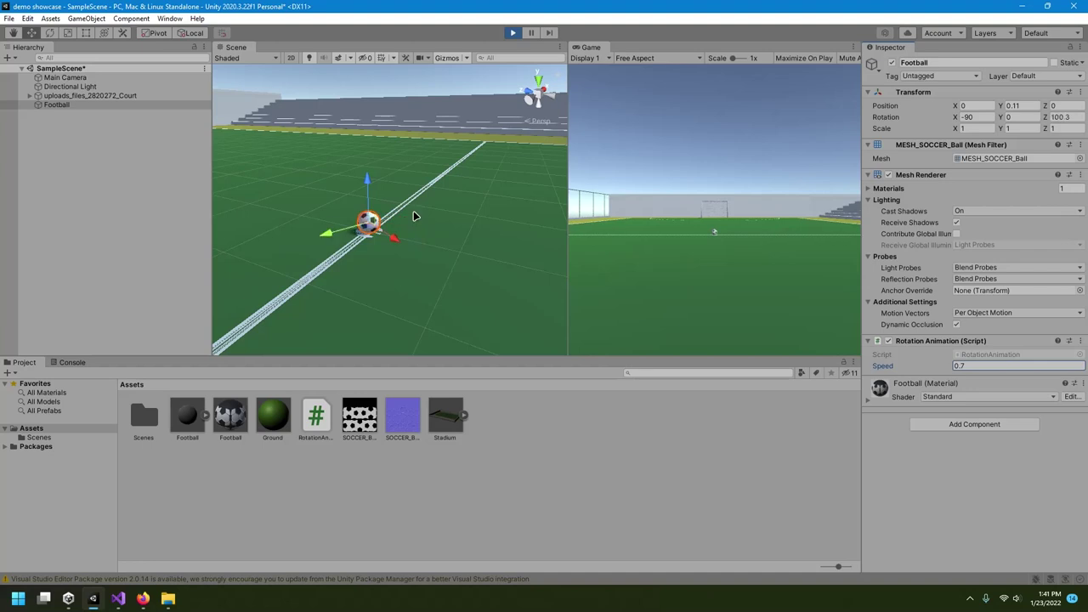
pyautogui.click(513, 32)
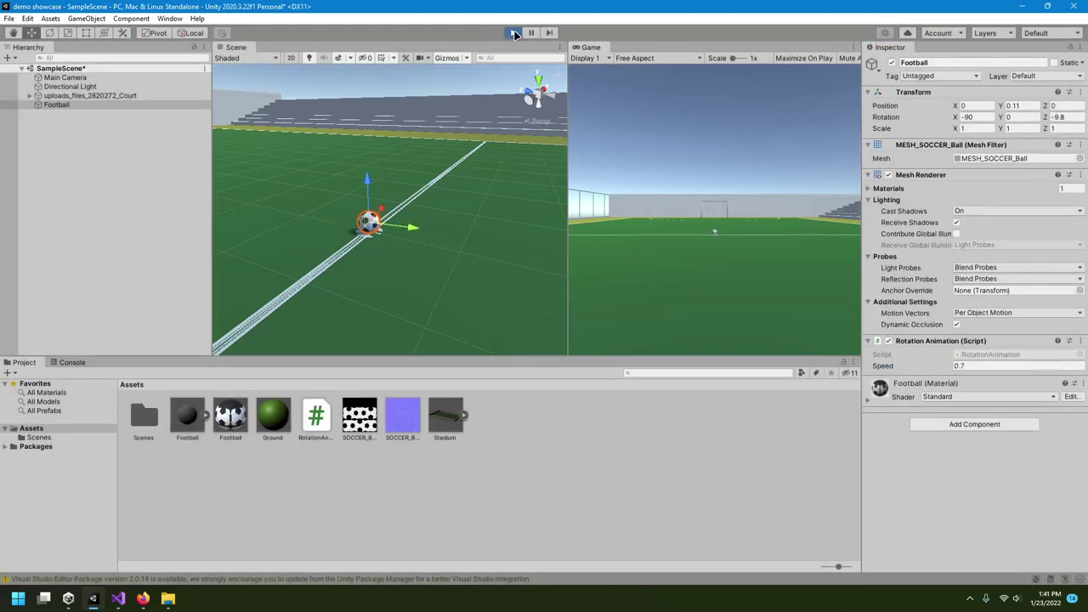
# Step: Create an empty object as a child of Football, keeping its default name
pyautogui.rightClick(66, 107)
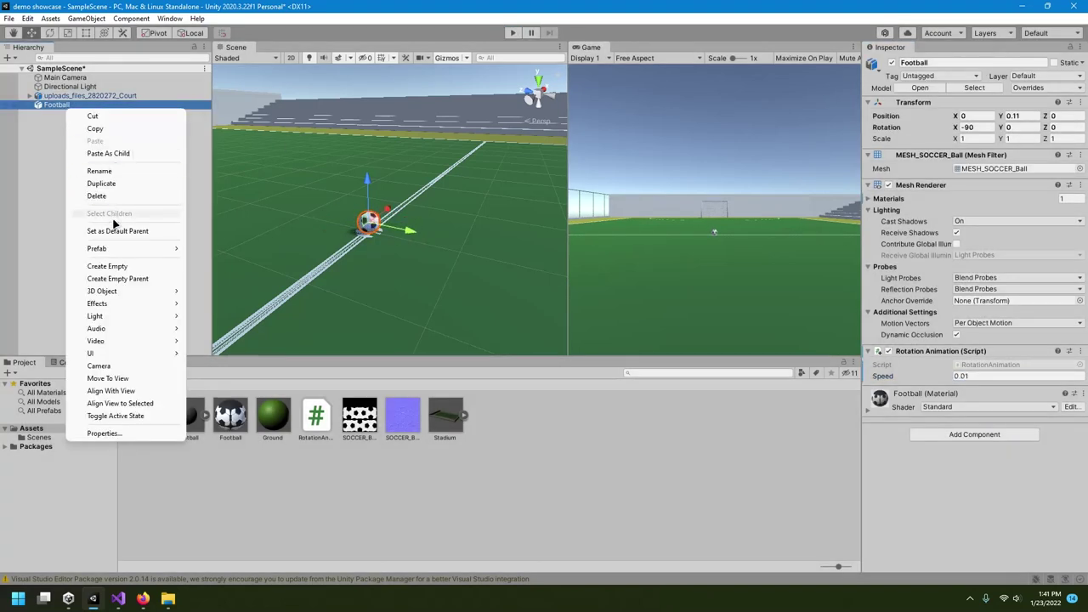
pyautogui.click(118, 267)
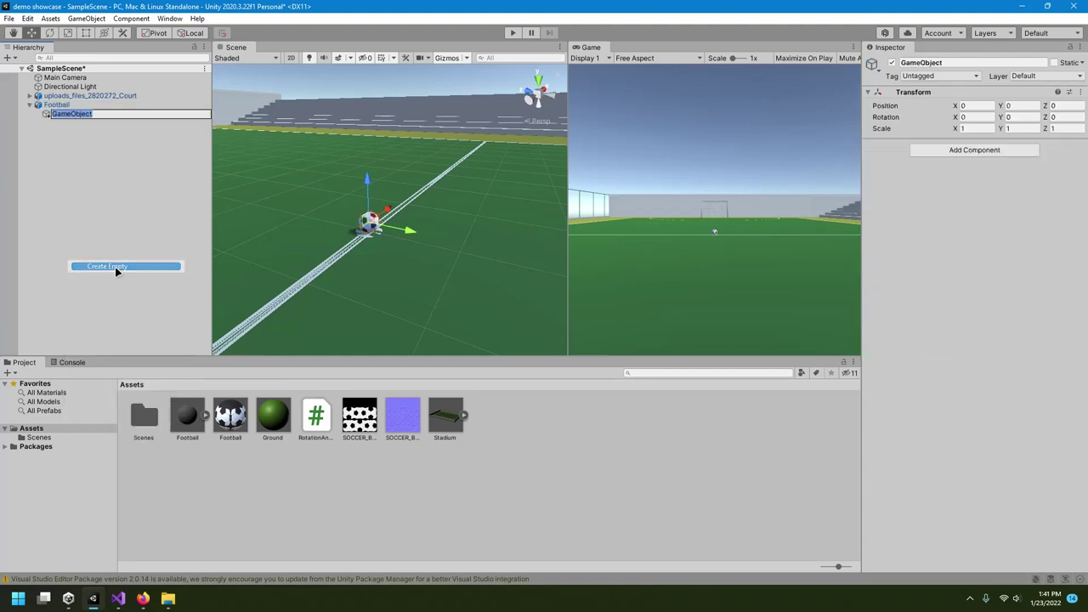
pyautogui.press('Return')
pyautogui.click(102, 108)
pyautogui.click(99, 112)
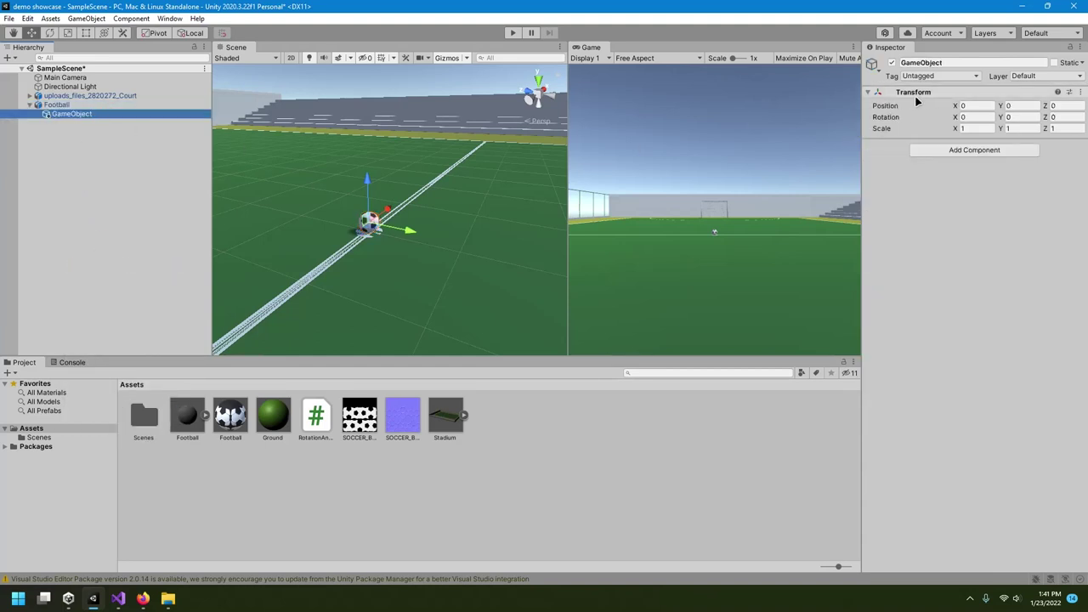
# Step: Move the empty child object out of Football to the scene's top level and rename it PivotPoint
pyautogui.moveTo(67, 114); pyautogui.dragTo(61, 146)
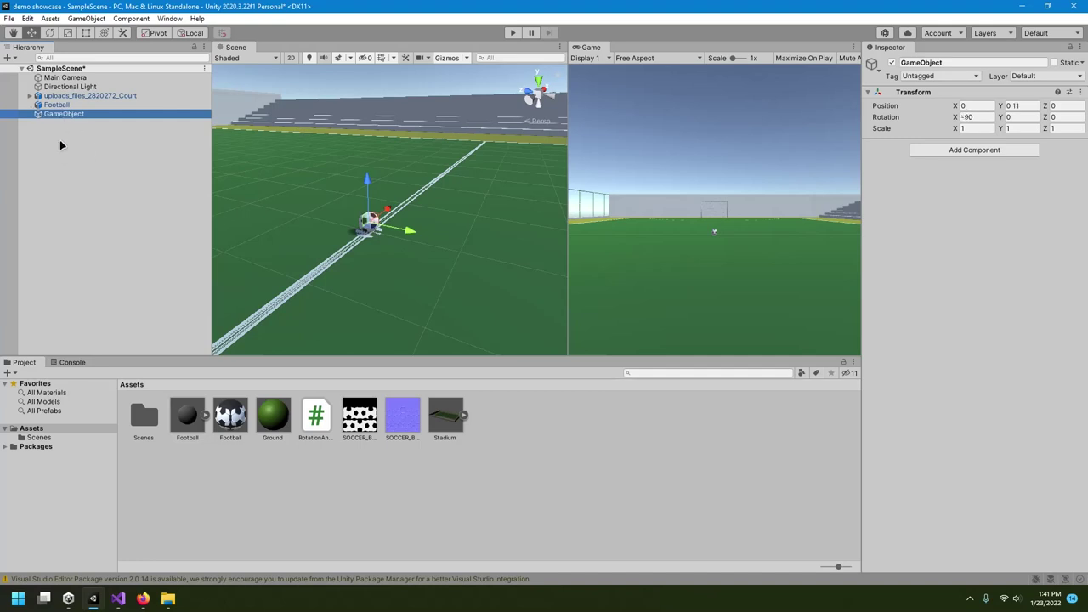
pyautogui.click(61, 114)
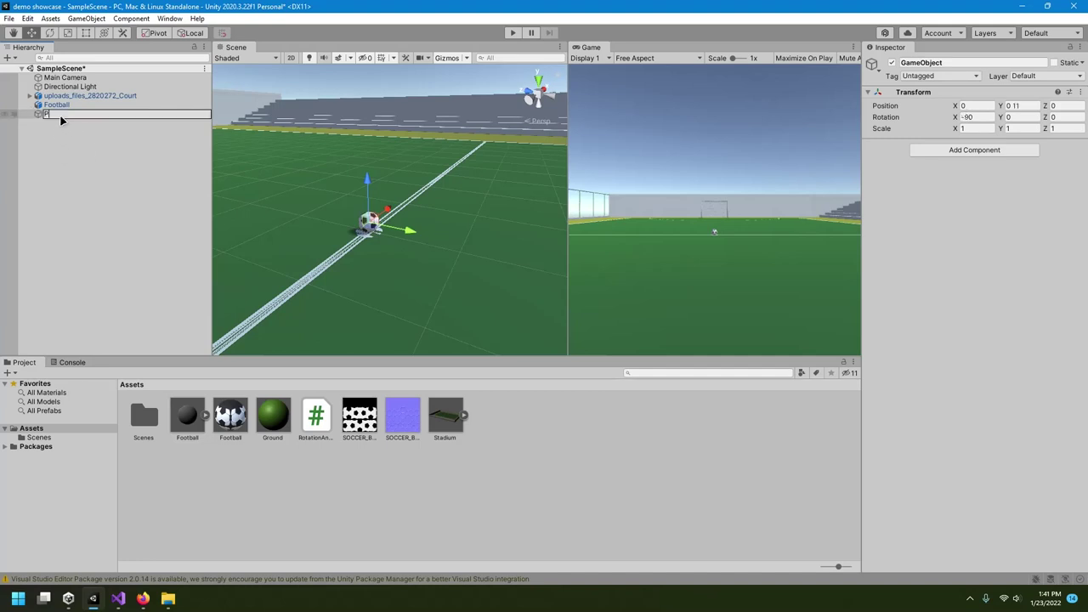
pyautogui.write('PivotPoint')
pyautogui.press('Return')
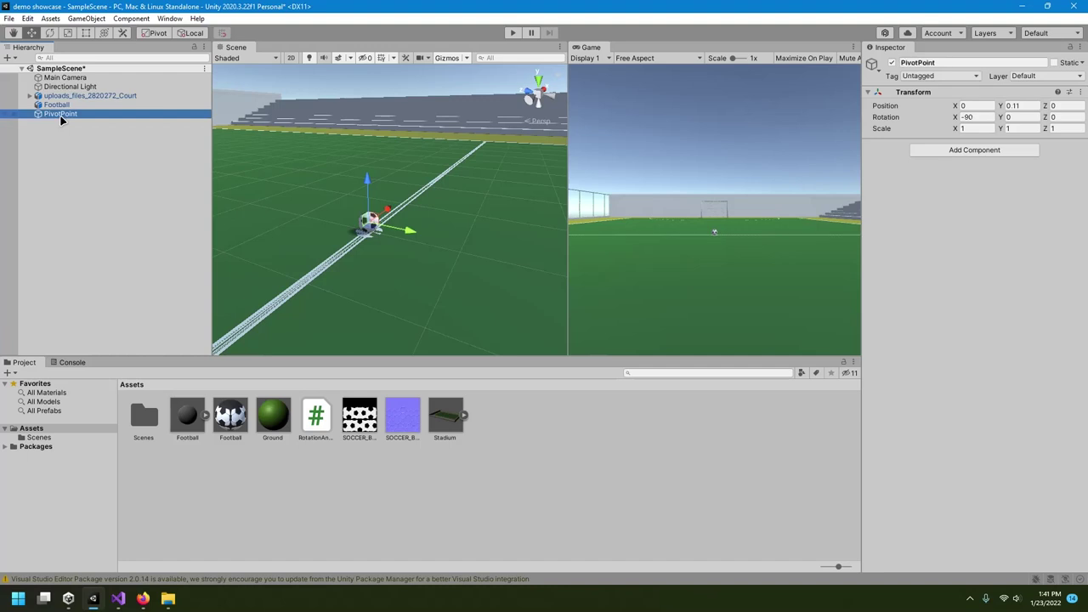
# Step: Make Football a child of PivotPoint and move it along the X axis to a position of about 1.22
pyautogui.click(68, 106)
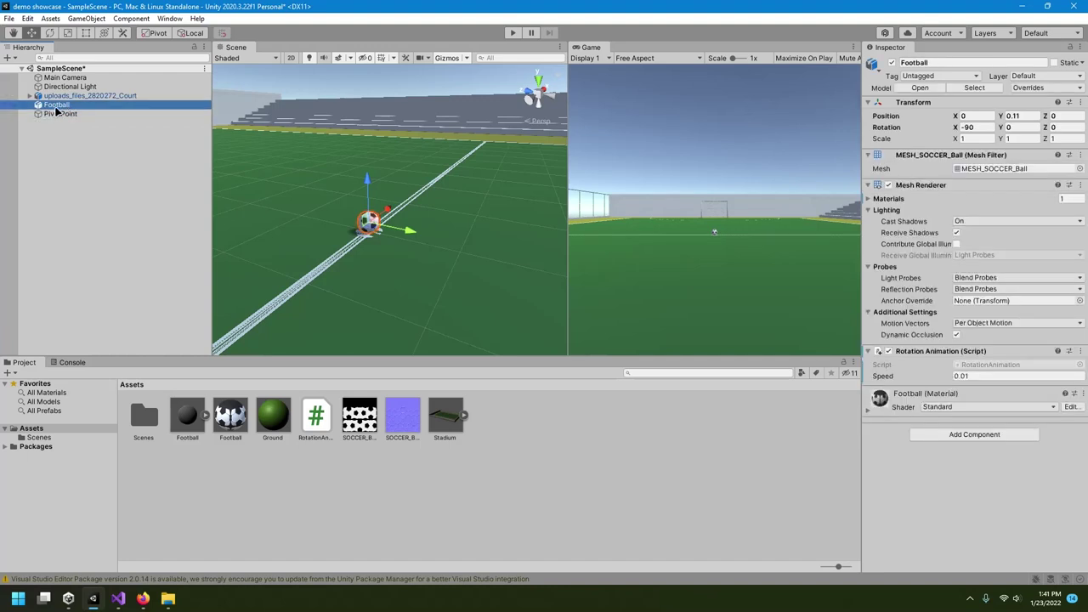
pyautogui.moveTo(62, 111); pyautogui.dragTo(68, 114)
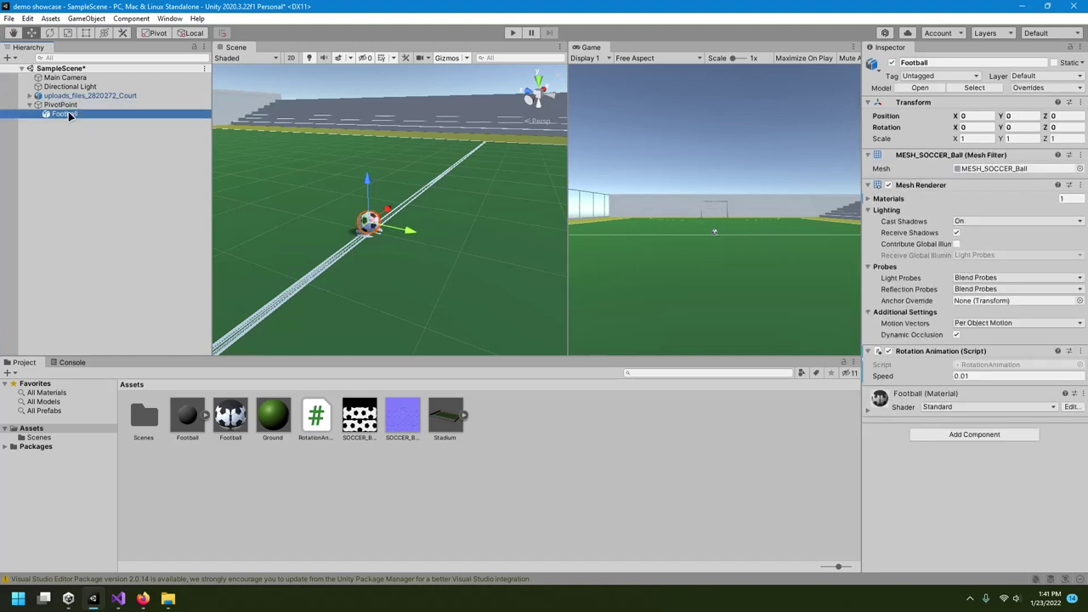
pyautogui.moveTo(384, 212); pyautogui.dragTo(428, 193)
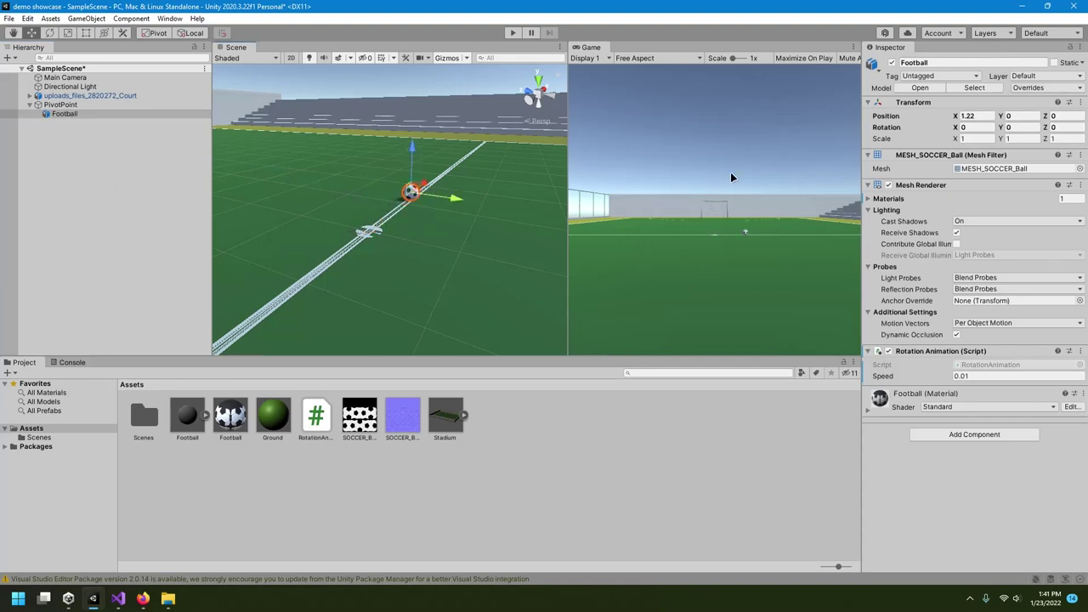
# Step: Remove the Rotation Animation script from Football and add it to PivotPoint instead
pyautogui.rightClick(920, 356)
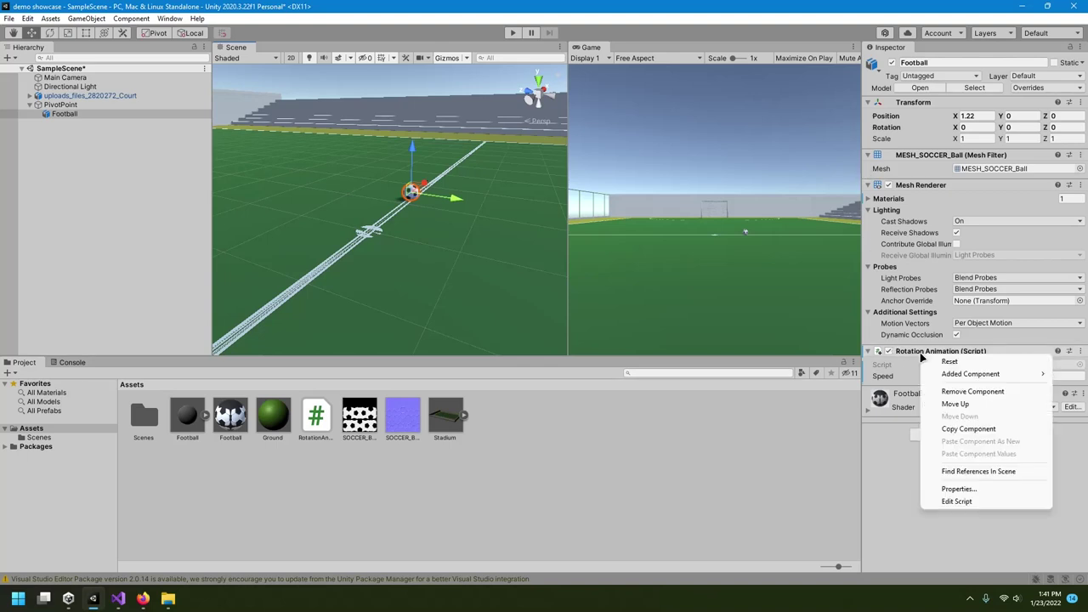
pyautogui.click(952, 392)
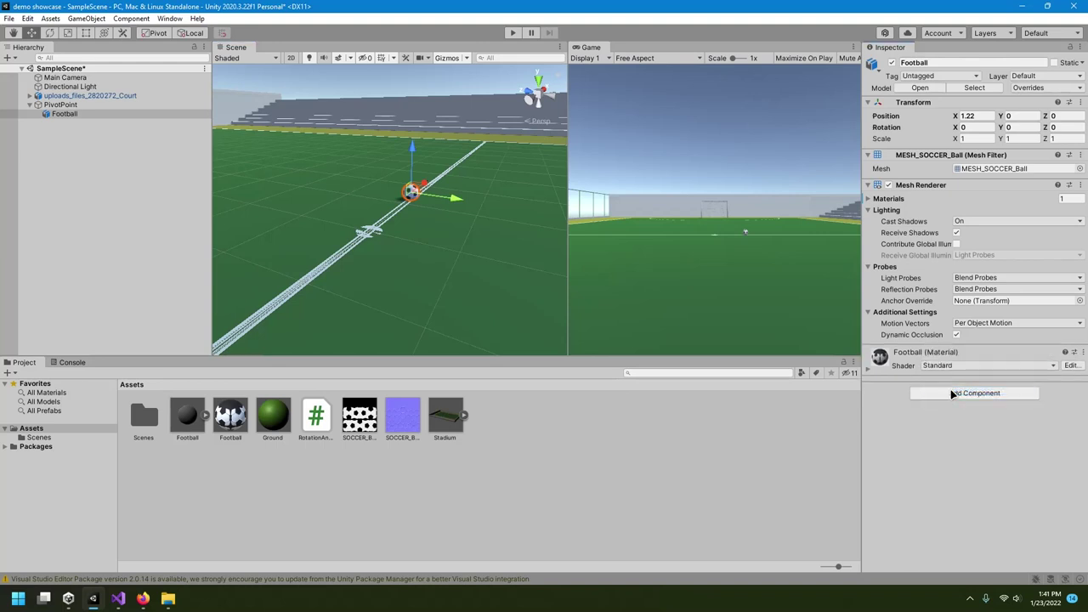
pyautogui.click(73, 104)
pyautogui.click(974, 150)
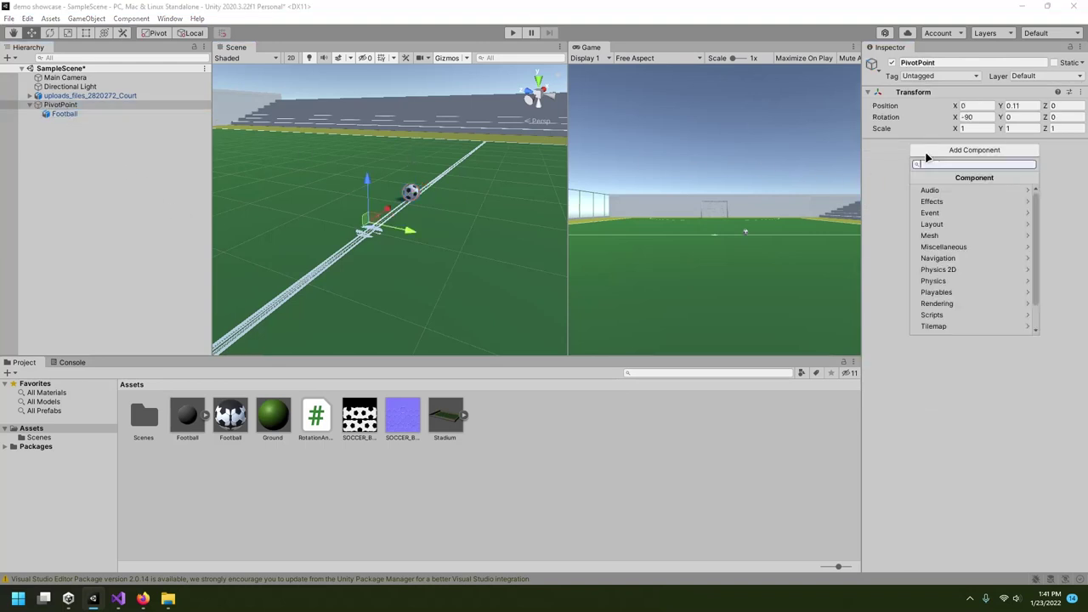
pyautogui.write('rotat')
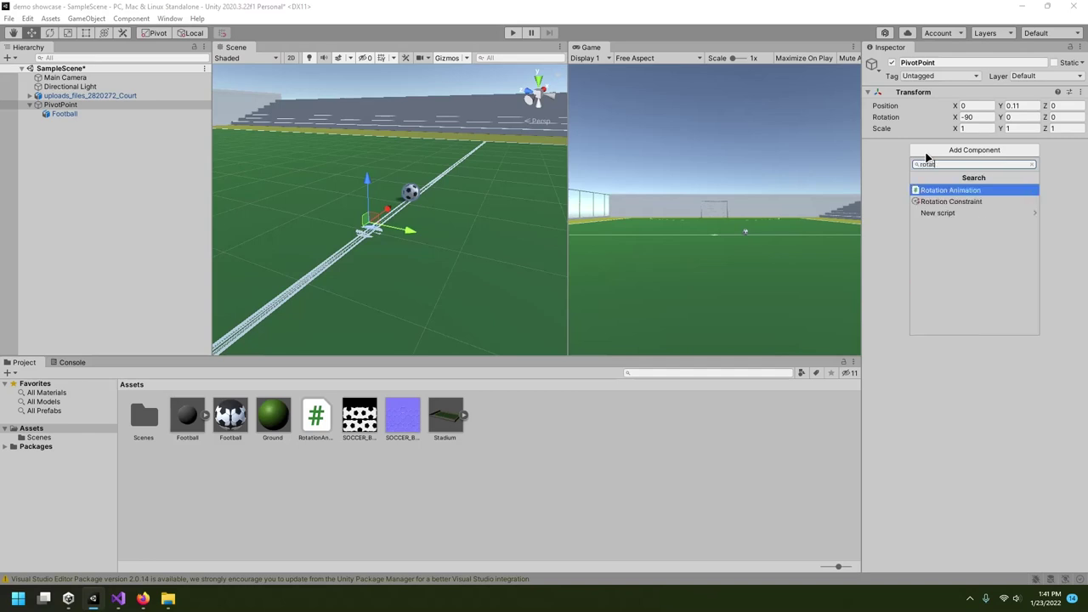
pyautogui.press('Return')
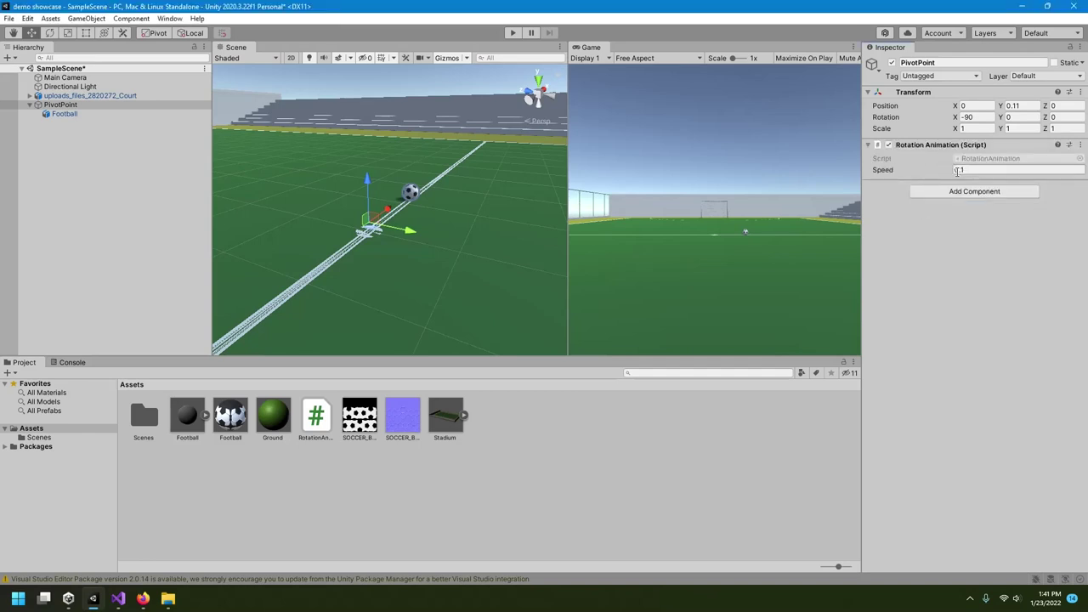
# Step: Save the scene, run it to check how the football rotates about PivotPoint, and stop playing
pyautogui.hotkey('ctrl', 's')
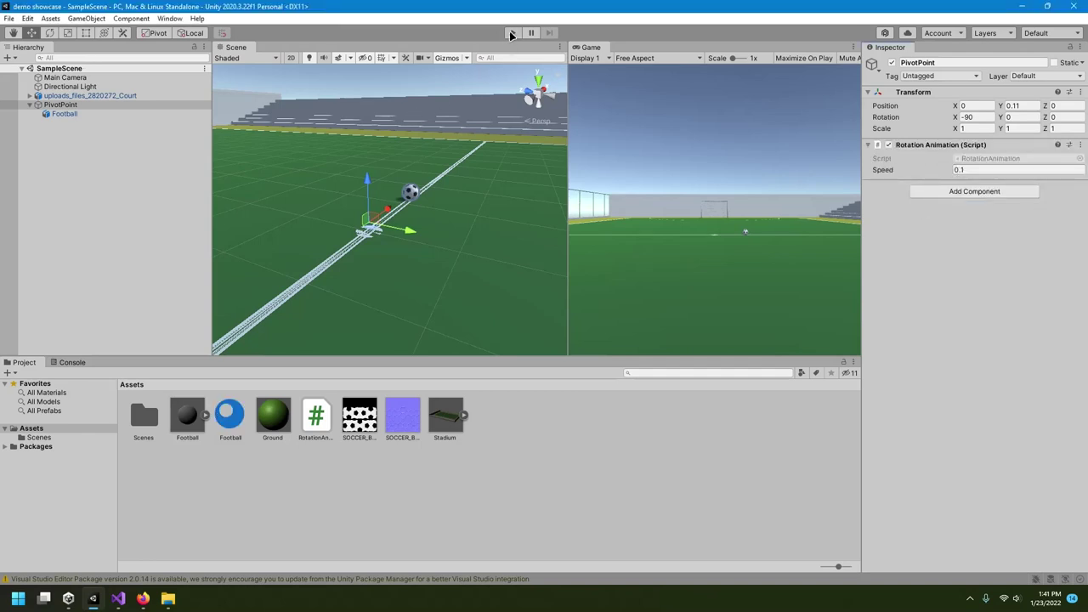
pyautogui.click(511, 33)
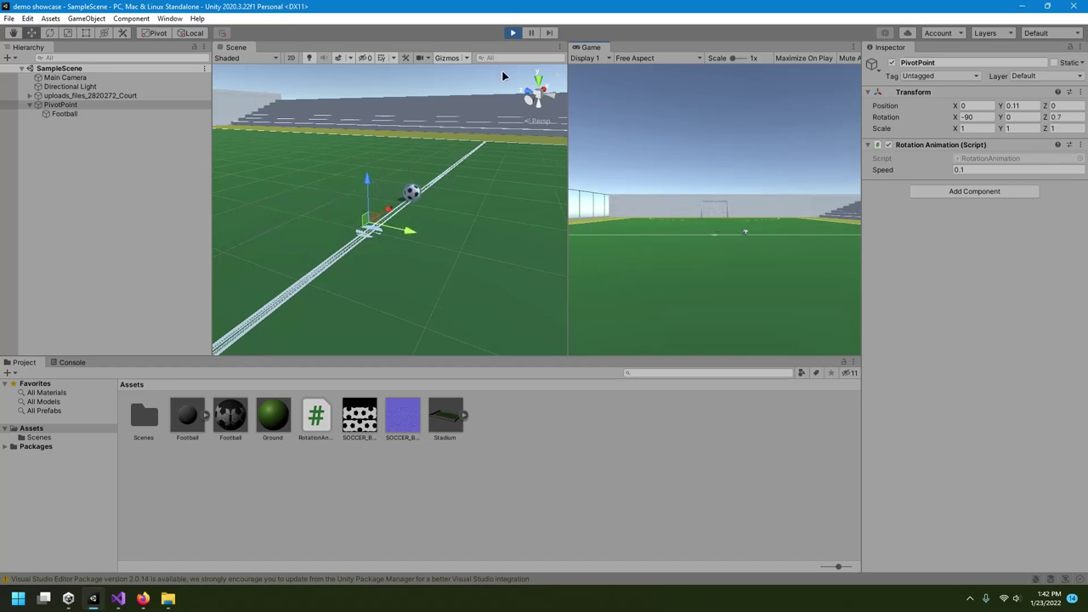
pyautogui.click(514, 33)
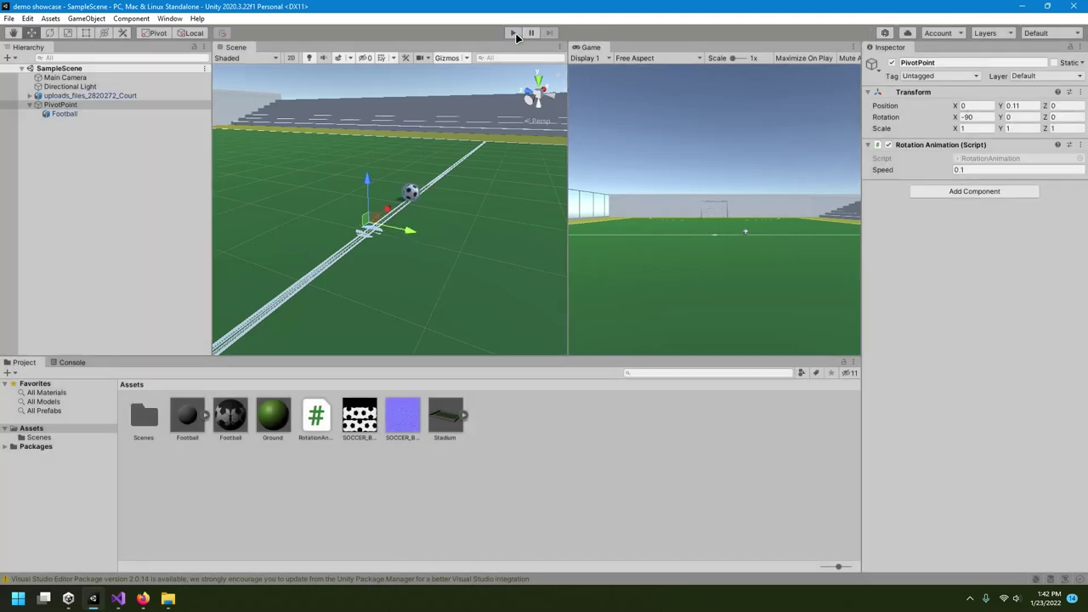
# Step: Move Football out of PivotPoint to the scene's top level and run the scene with PivotPoint selected
pyautogui.click(68, 105)
pyautogui.moveTo(66, 113); pyautogui.dragTo(64, 144)
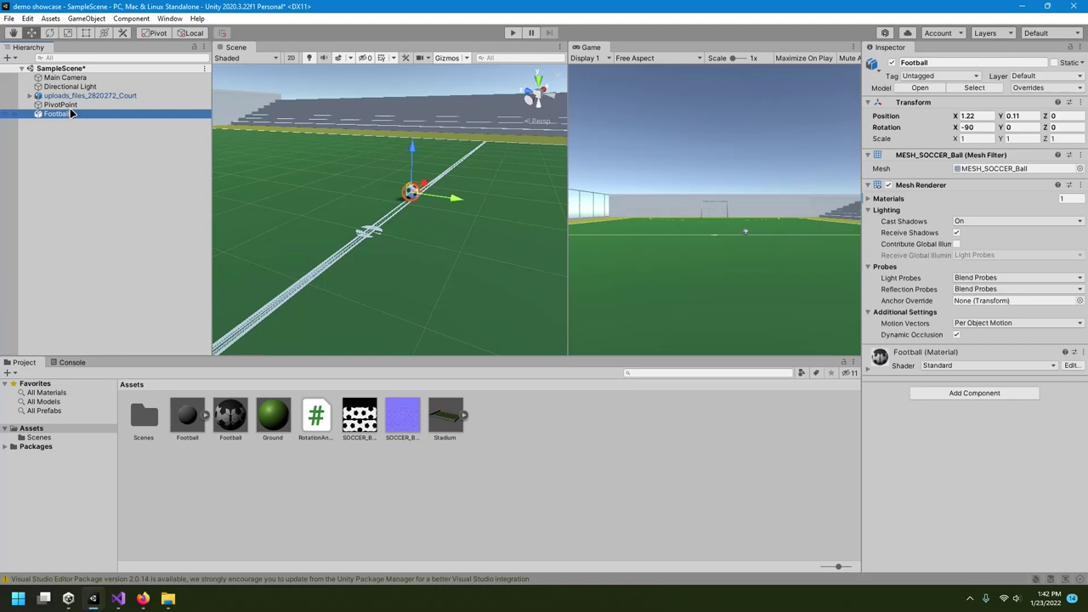
pyautogui.click(64, 105)
pyautogui.click(514, 33)
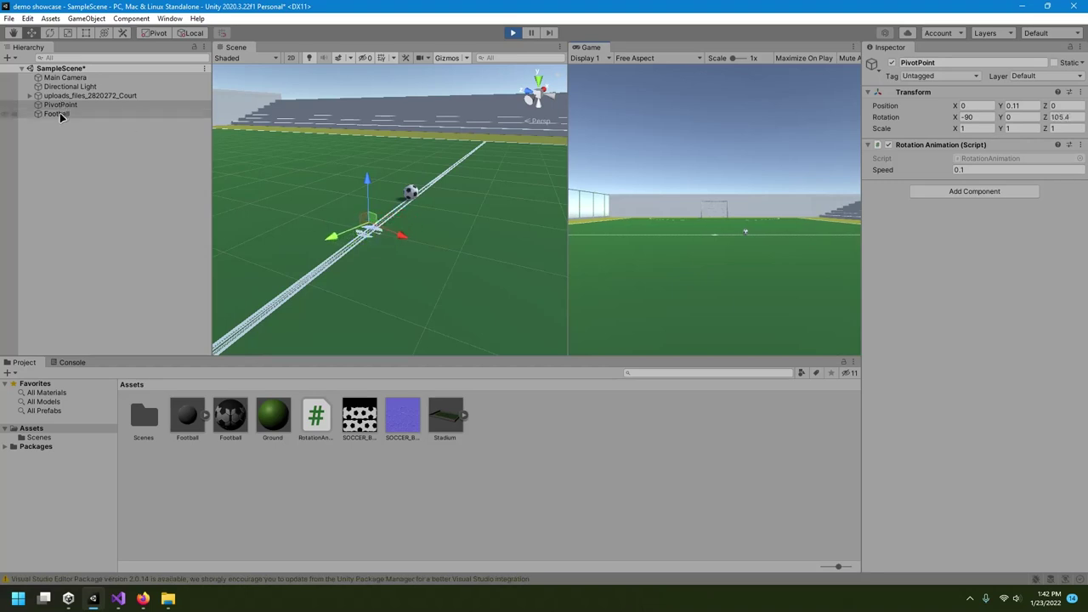
# Step: While the scene plays, make Football a child of PivotPoint, then move it back to the top level
pyautogui.moveTo(60, 116)
pyautogui.mouseDown()
pyautogui.moveTo(72, 126)
pyautogui.moveTo(73, 107)
pyautogui.mouseUp()
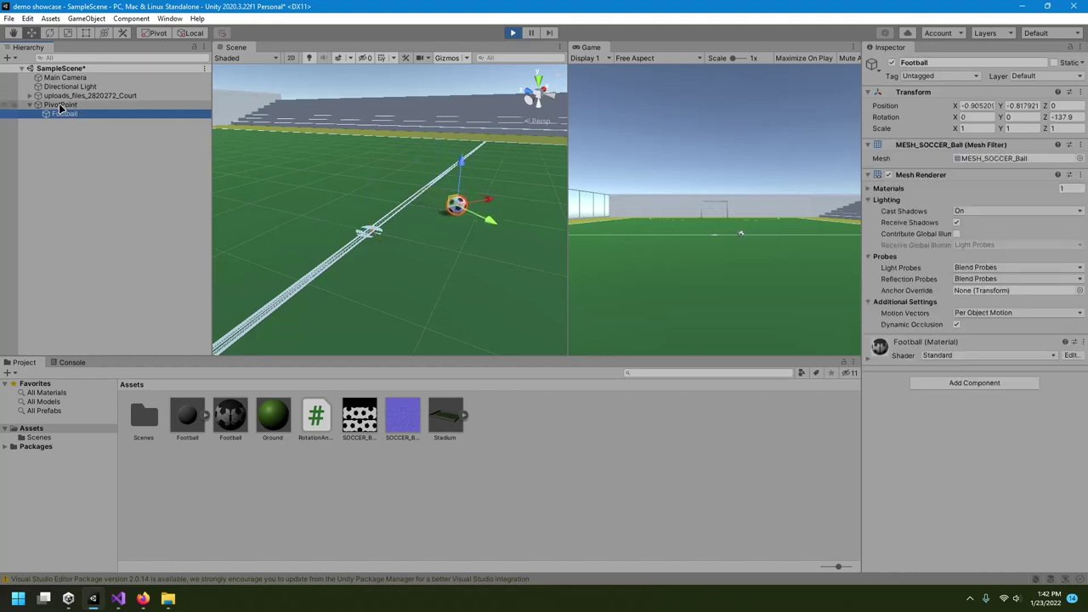
pyautogui.click(73, 105)
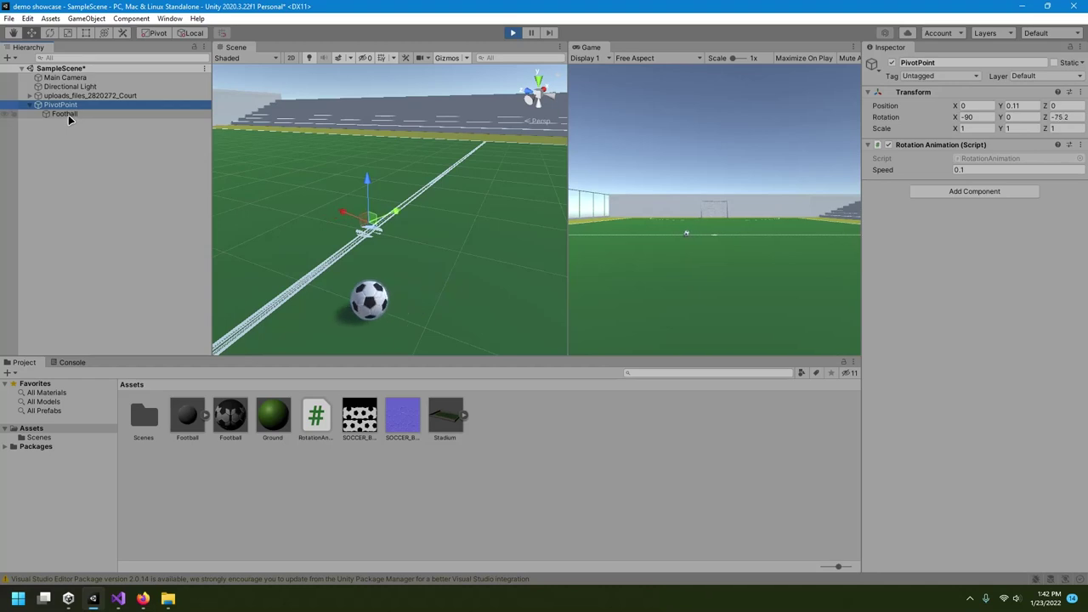
pyautogui.click(68, 114)
pyautogui.moveTo(71, 165); pyautogui.dragTo(102, 174)
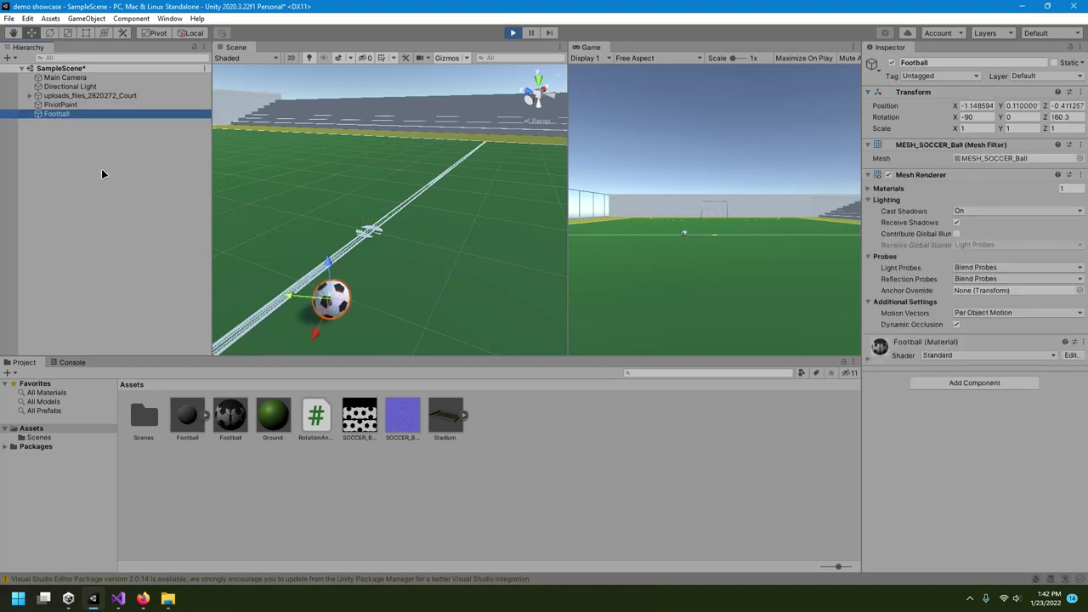
pyautogui.click(100, 104)
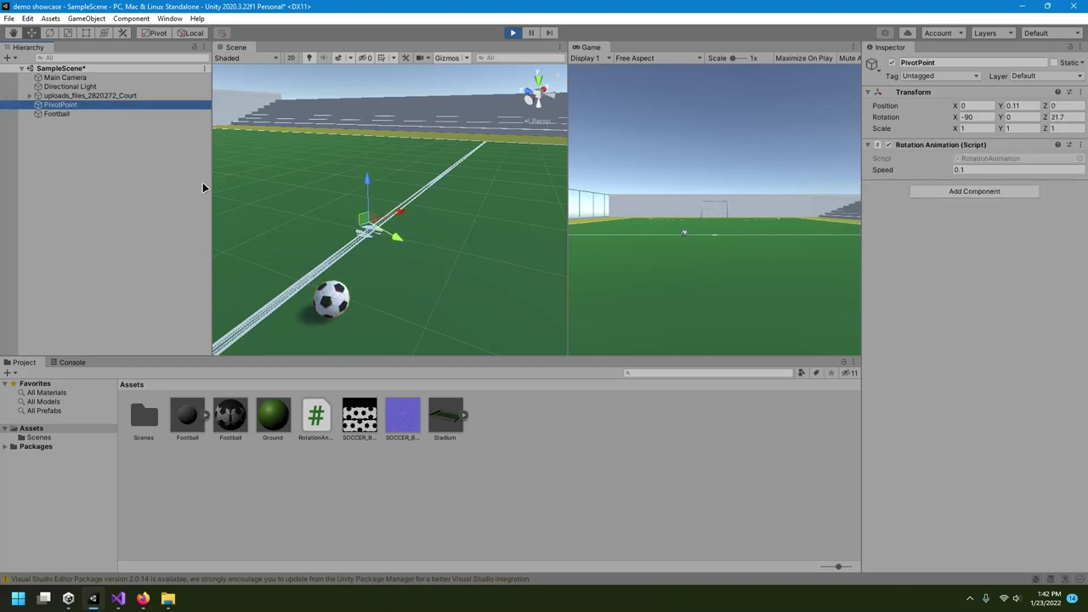
# Step: While the scene plays, make the court model a child of PivotPoint, then replace it with Football as the child
pyautogui.click(63, 96)
pyautogui.moveTo(72, 106); pyautogui.dragTo(72, 107)
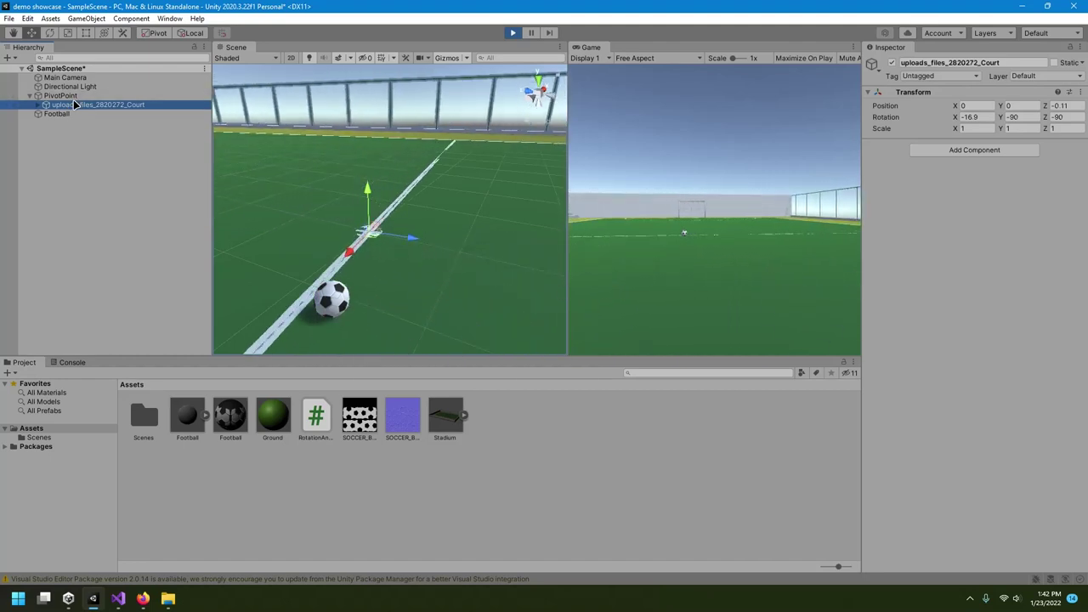
pyautogui.moveTo(79, 105)
pyautogui.mouseDown()
pyautogui.moveTo(69, 116)
pyautogui.moveTo(75, 97)
pyautogui.mouseUp()
pyautogui.click(68, 95)
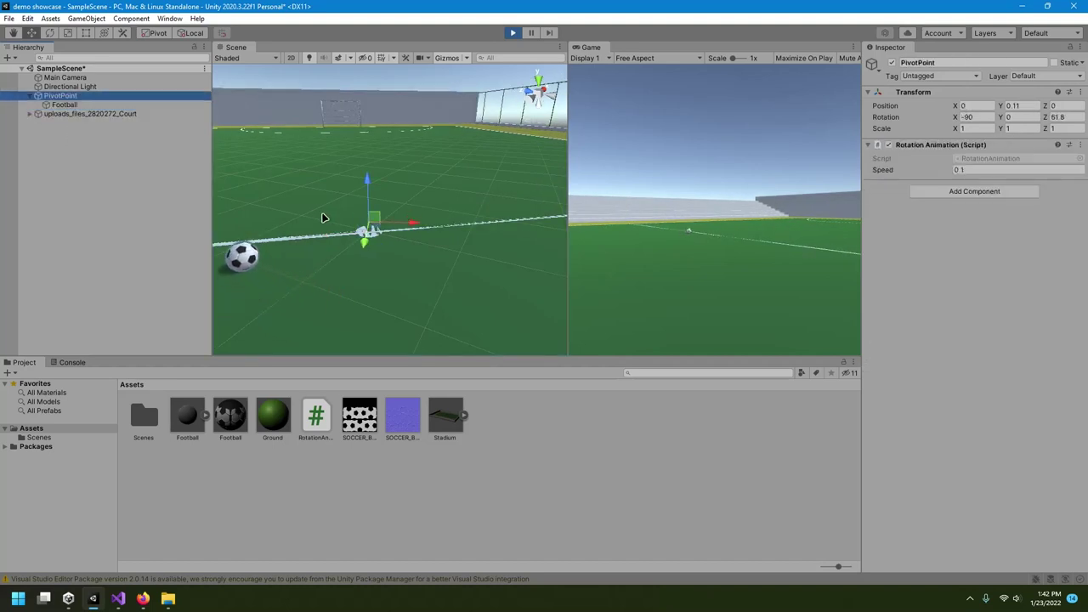
# Step: Try shifting PivotPoint across the pitch while the scene plays, inspect Football and PivotPoint, and stop playing
pyautogui.moveTo(374, 216); pyautogui.dragTo(316, 226)
pyautogui.click(376, 192)
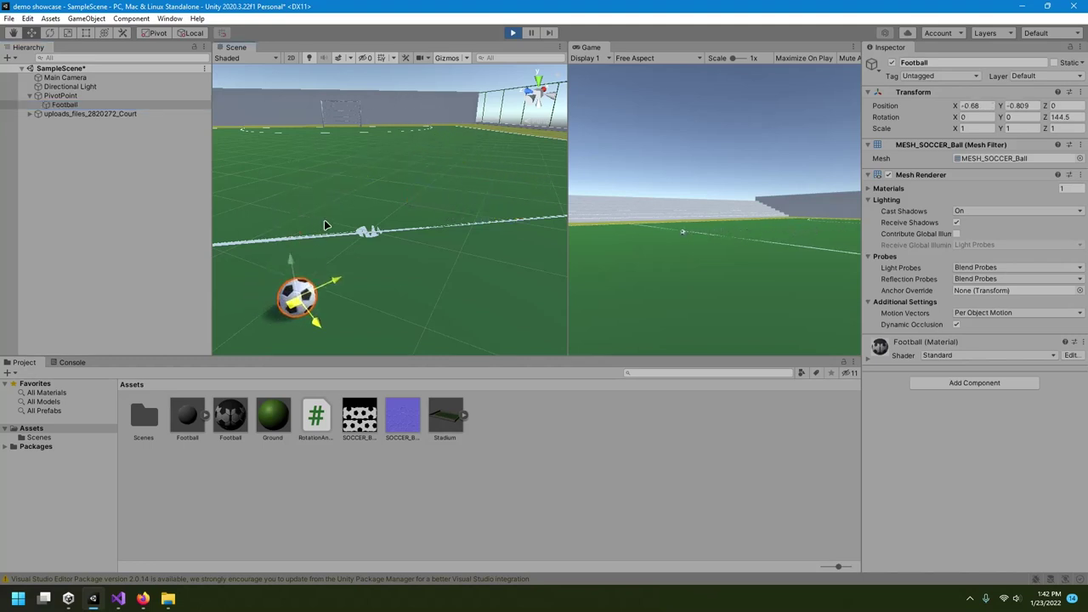
pyautogui.click(74, 96)
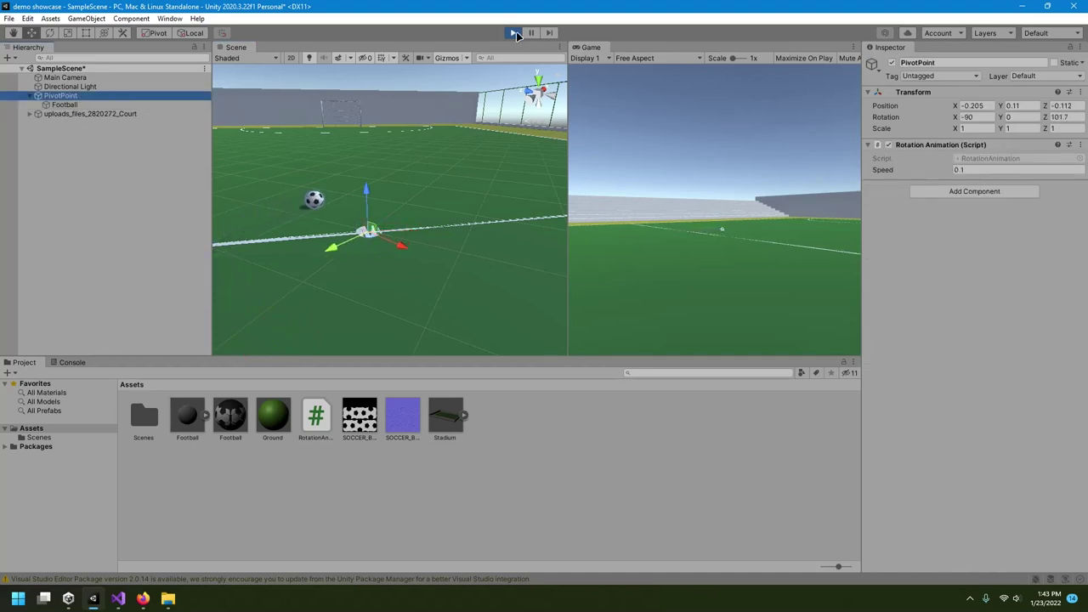
pyautogui.click(514, 33)
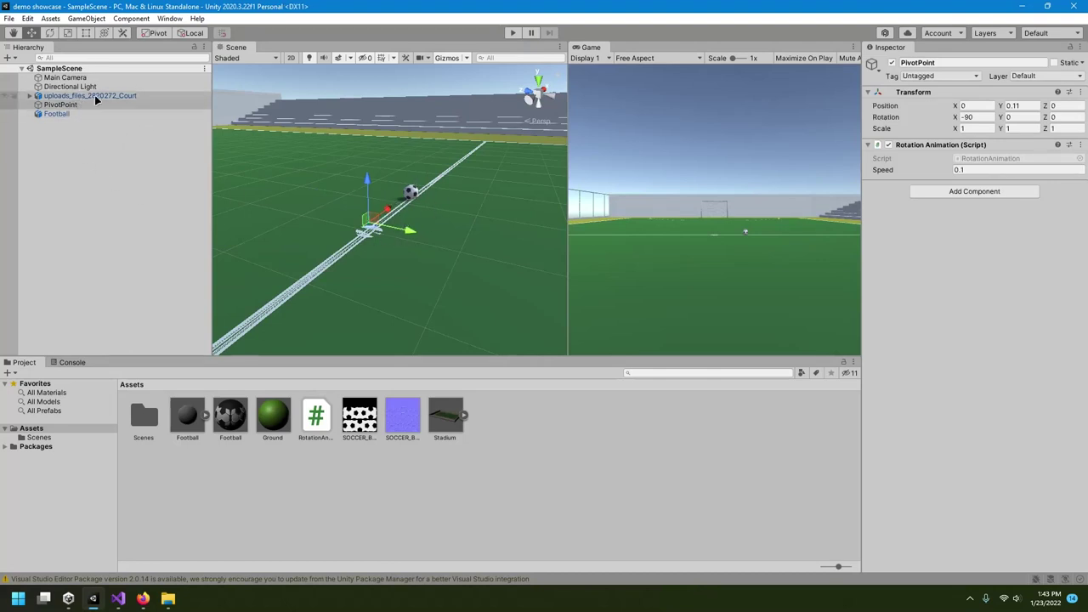
# Step: Make Football a child of PivotPoint again and test its rotation about the pivot in a short play run
pyautogui.keyDown('alt'); pyautogui.moveTo(450, 181); pyautogui.dragTo(358, 228); pyautogui.keyUp('alt')
pyautogui.keyDown('alt'); pyautogui.moveTo(484, 232); pyautogui.dragTo(459, 228); pyautogui.keyUp('alt')
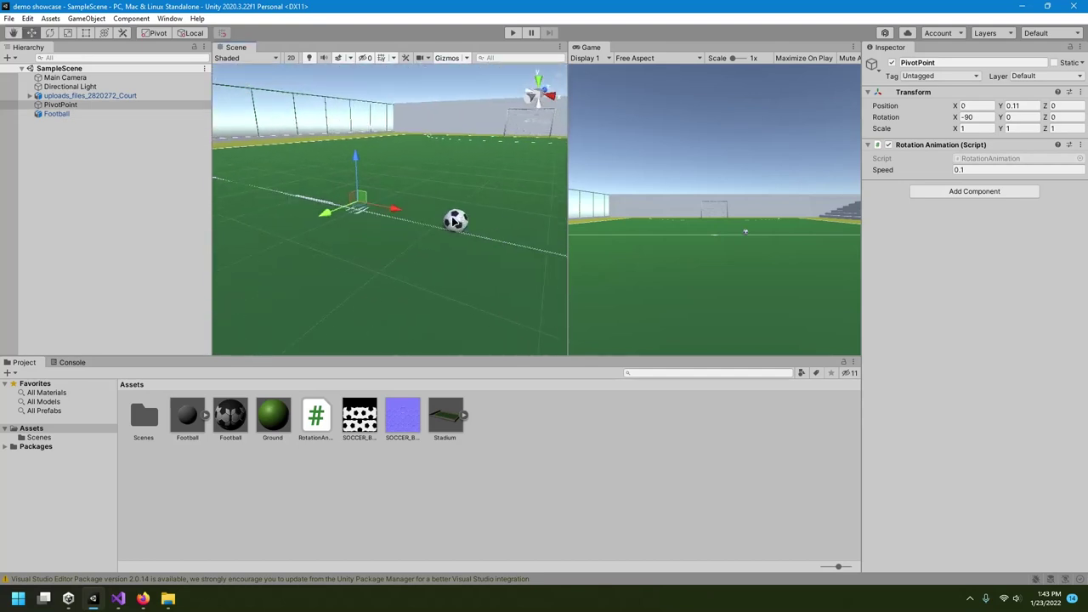
pyautogui.hotkey('ctrl', 'p')
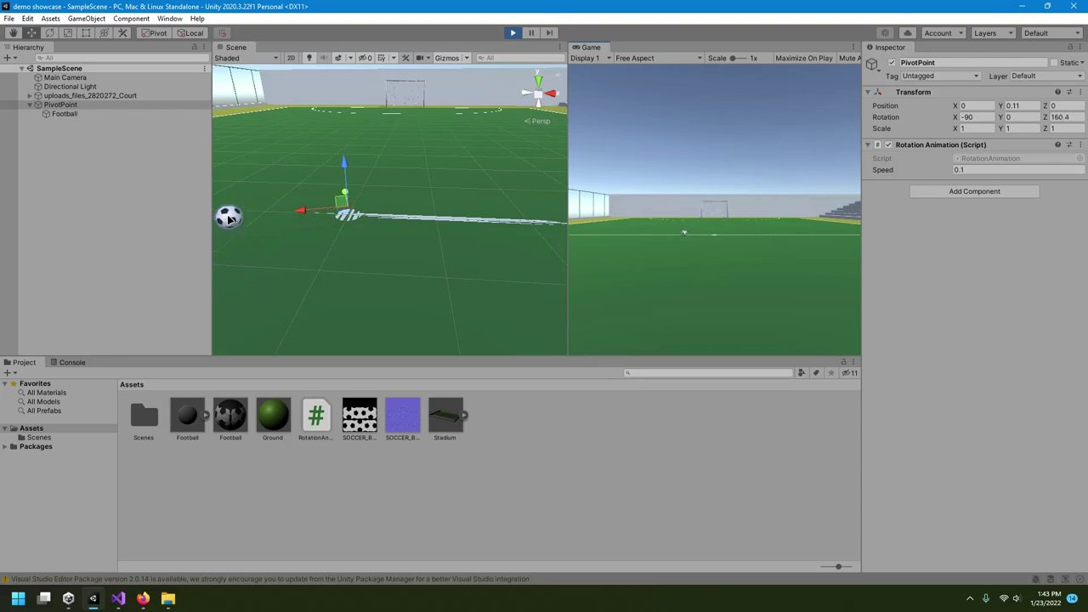
pyautogui.click(513, 33)
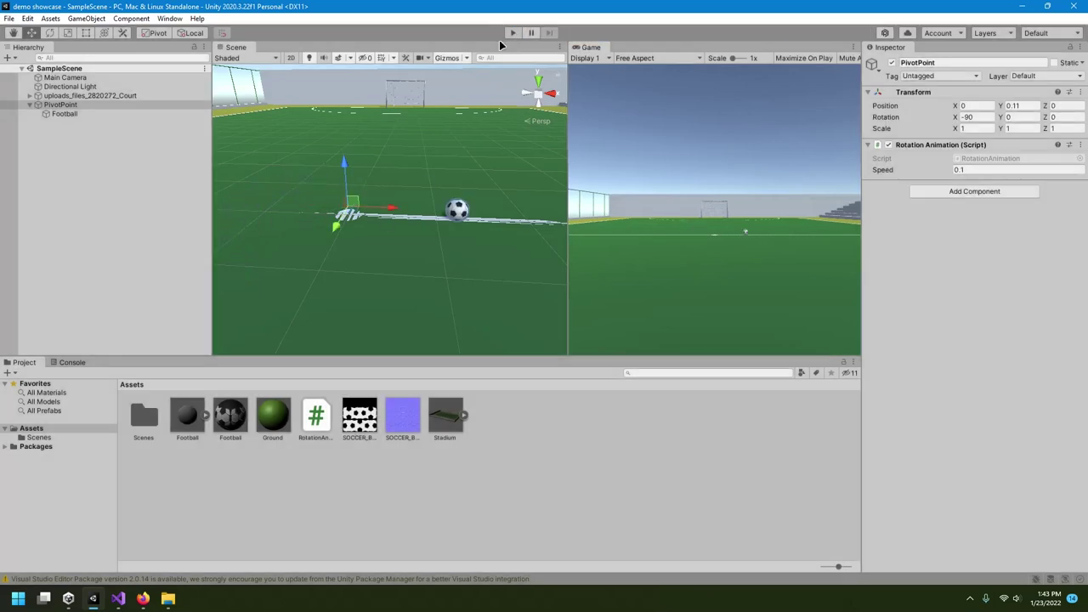
# Step: Create a new script named FootballRotation and add it to Football as a component
pyautogui.click(73, 117)
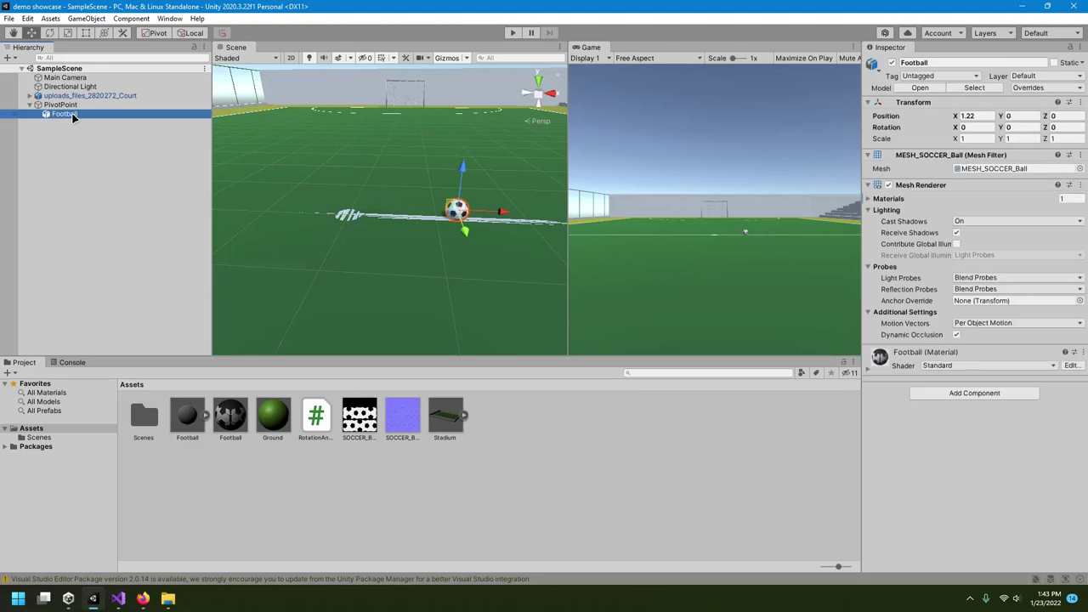
pyautogui.click(952, 393)
pyautogui.write('FootballR')
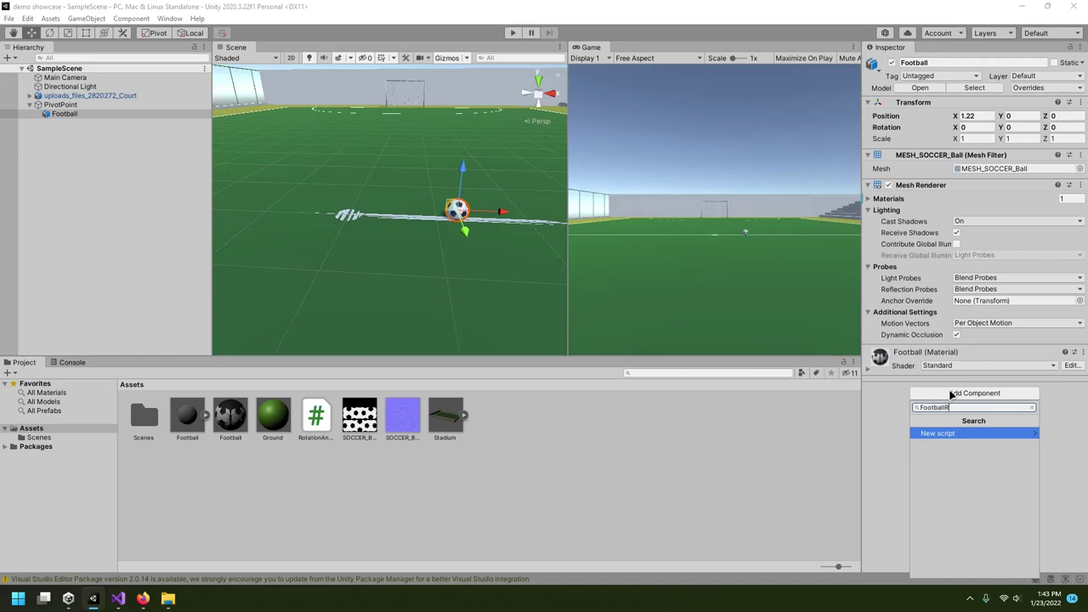
pyautogui.write('otation')
pyautogui.press('Return')
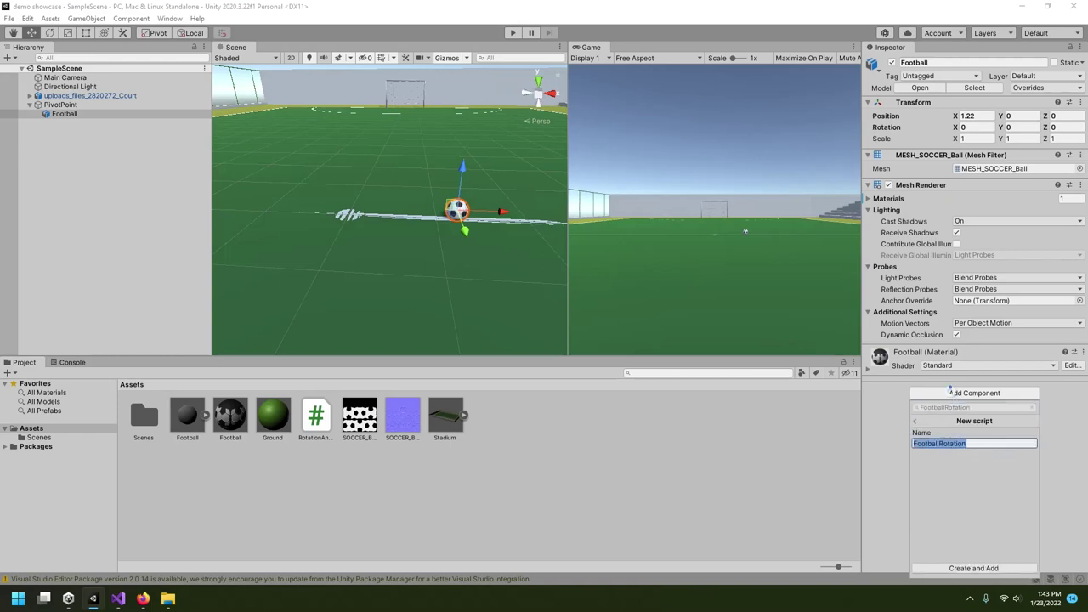
pyautogui.press('Return')
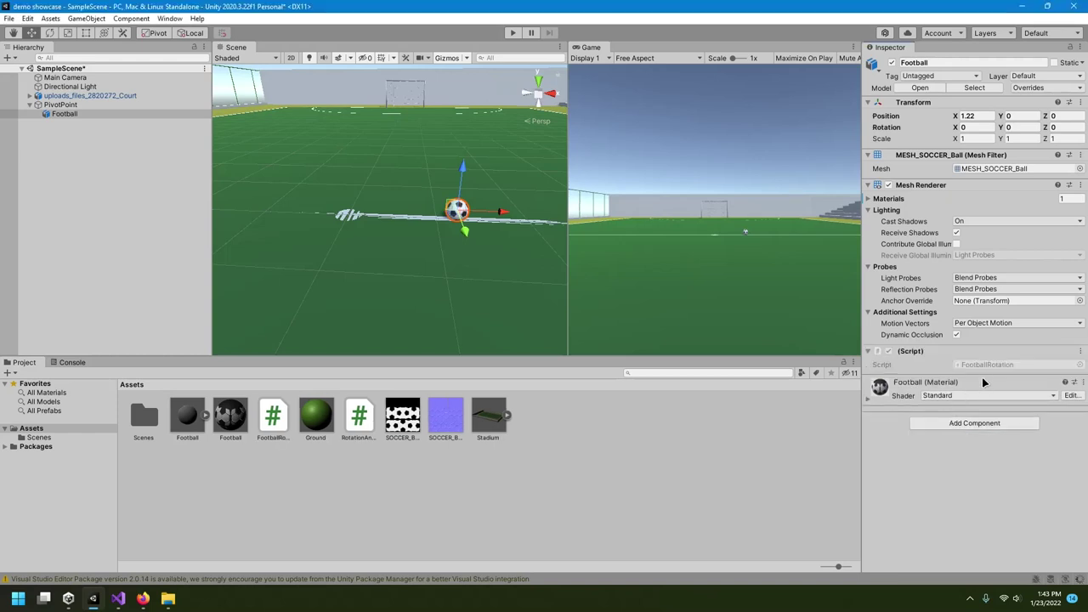
# Step: Open the FootballRotation script in Visual Studio and delete the default comments above Start and Update
pyautogui.click(983, 366)
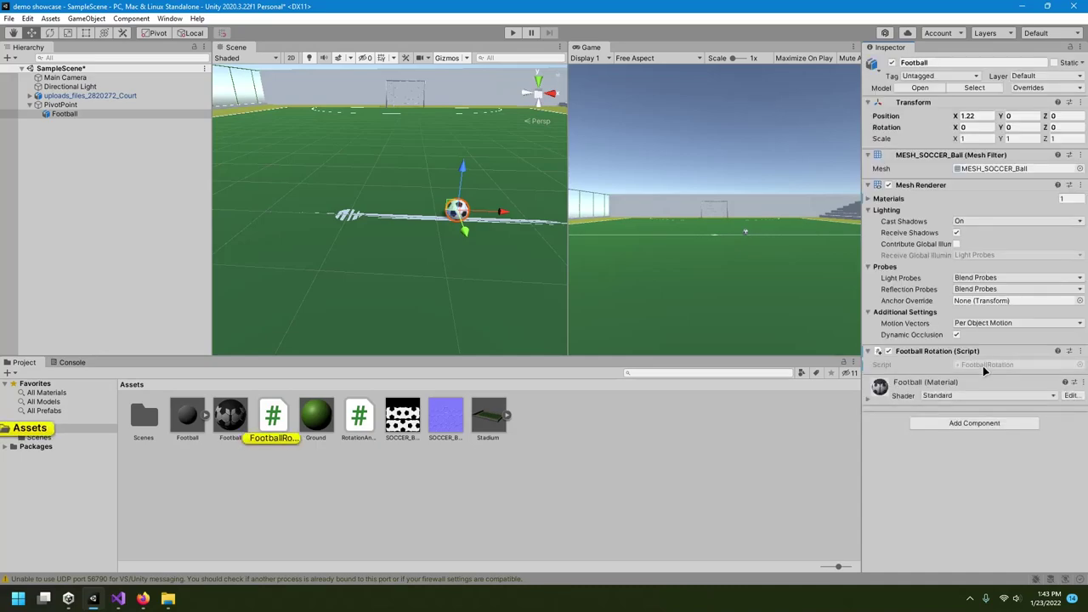
pyautogui.doubleClick(982, 366)
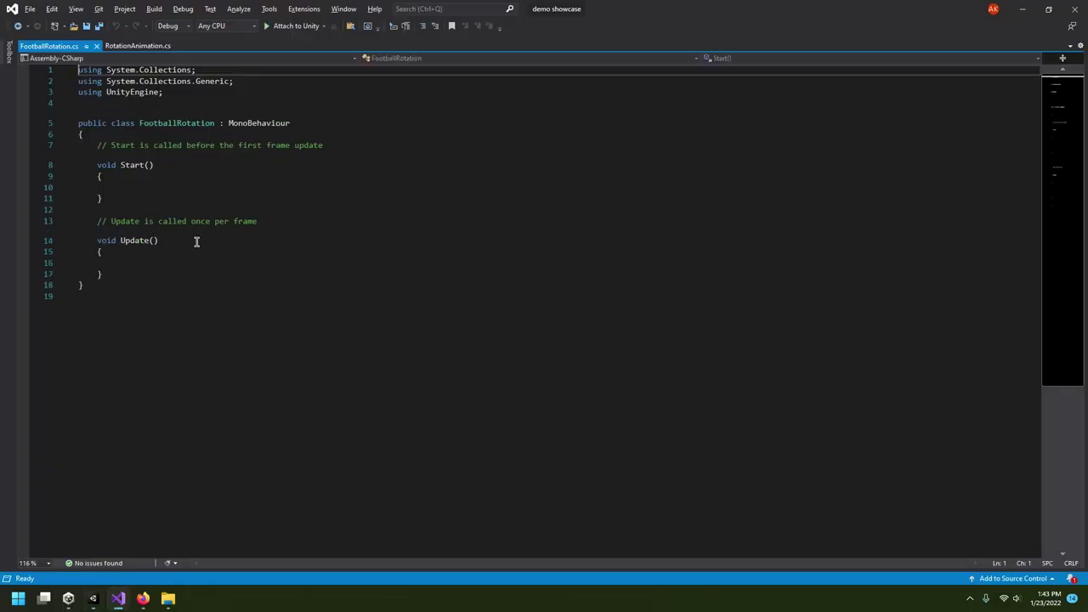
pyautogui.moveTo(271, 220); pyautogui.dragTo(272, 206)
pyautogui.press('BackSpace')
pyautogui.moveTo(331, 141); pyautogui.dragTo(317, 141)
pyautogui.press('BackSpace')
# Step: Copy the speed variable and the Start and Update methods from RotationAnimation into the FootballRotation class, and save
pyautogui.click(138, 46)
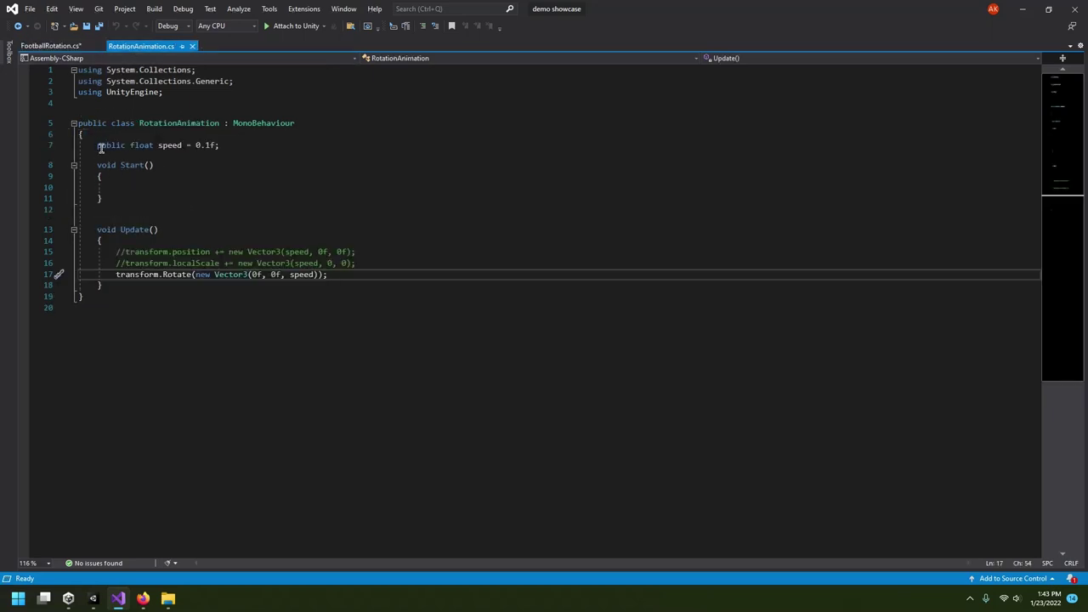
pyautogui.moveTo(96, 144); pyautogui.dragTo(328, 274)
pyautogui.hotkey('ctrl', 'c')
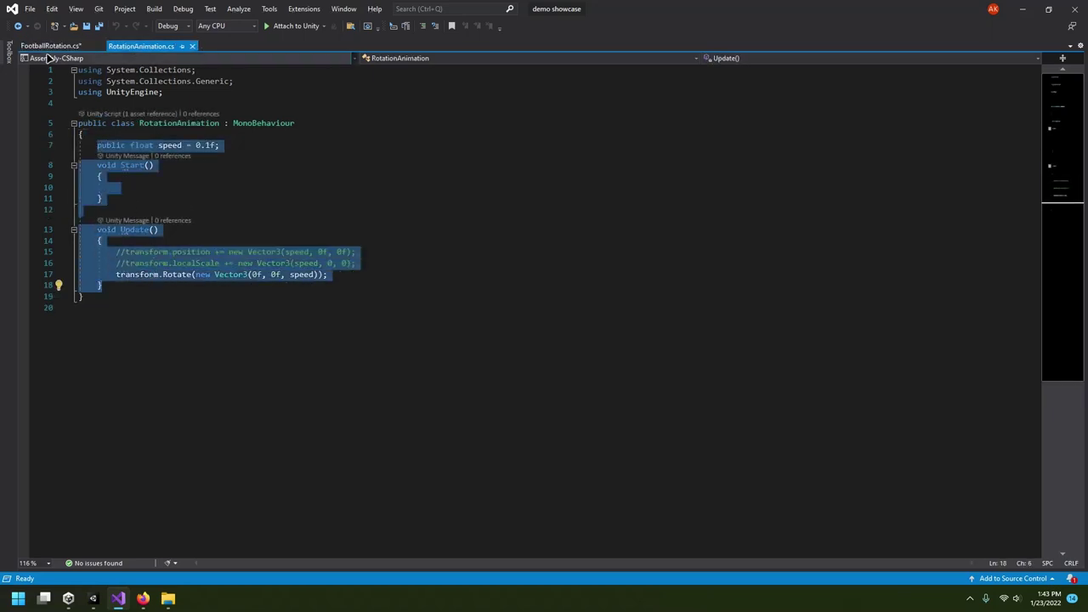
pyautogui.click(51, 46)
pyautogui.moveTo(95, 136); pyautogui.dragTo(121, 252)
pyautogui.hotkey('ctrl', 'v')
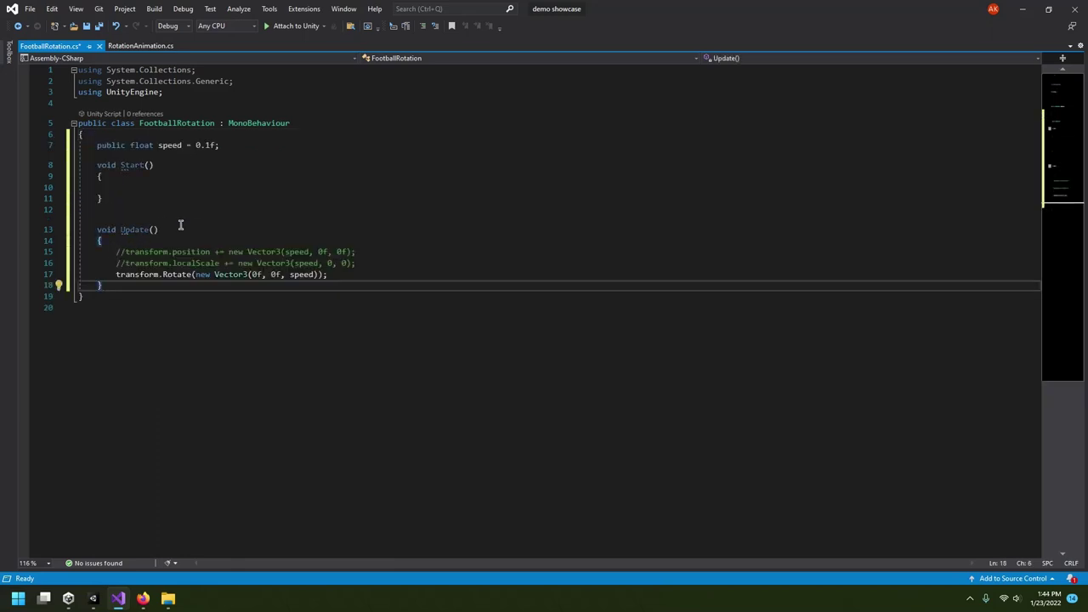
pyautogui.hotkey('ctrl', 's')
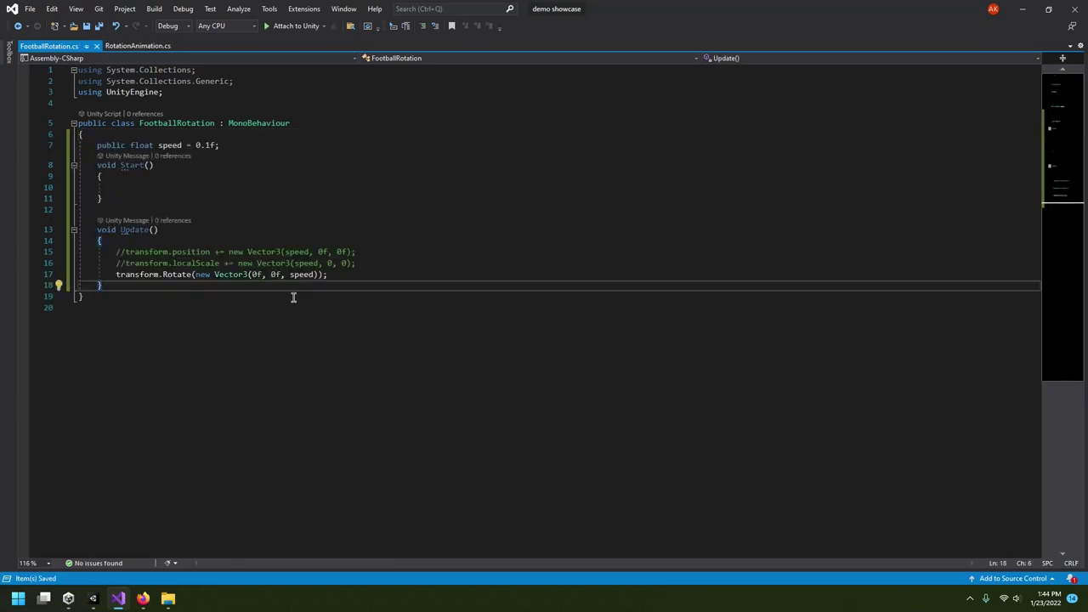
# Step: Switch to Unity, try rotating Football about its X axis, and set its X rotation back to 0
pyautogui.hotkey('alt', 'Tab')
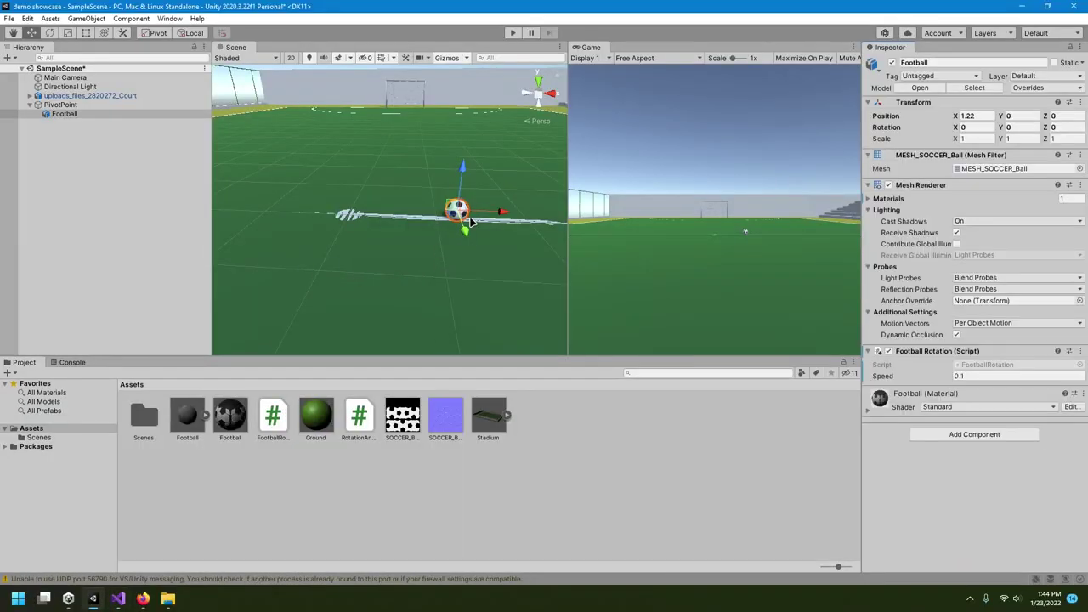
pyautogui.keyDown('alt'); pyautogui.moveTo(374, 255); pyautogui.dragTo(399, 289); pyautogui.keyUp('alt')
pyautogui.press('e')
pyautogui.moveTo(459, 264); pyautogui.dragTo(429, 211)
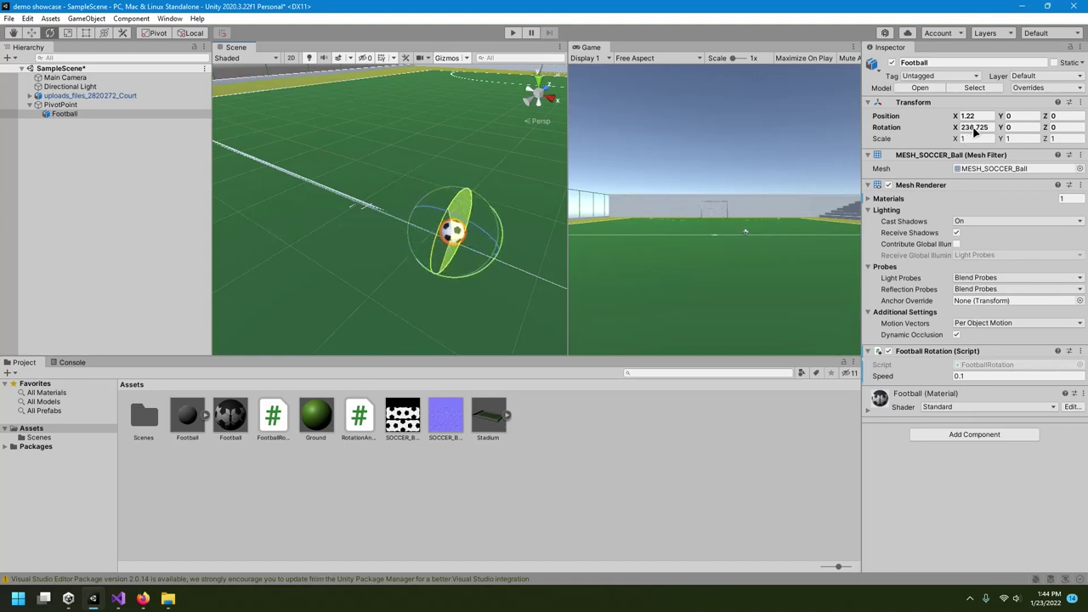
pyautogui.moveTo(979, 129); pyautogui.dragTo(592, 307)
# Step: In the FootballRotation script, change the Rotate vector to (speed, 0f, 0f) and save the script
pyautogui.hotkey('alt', 'Tab')
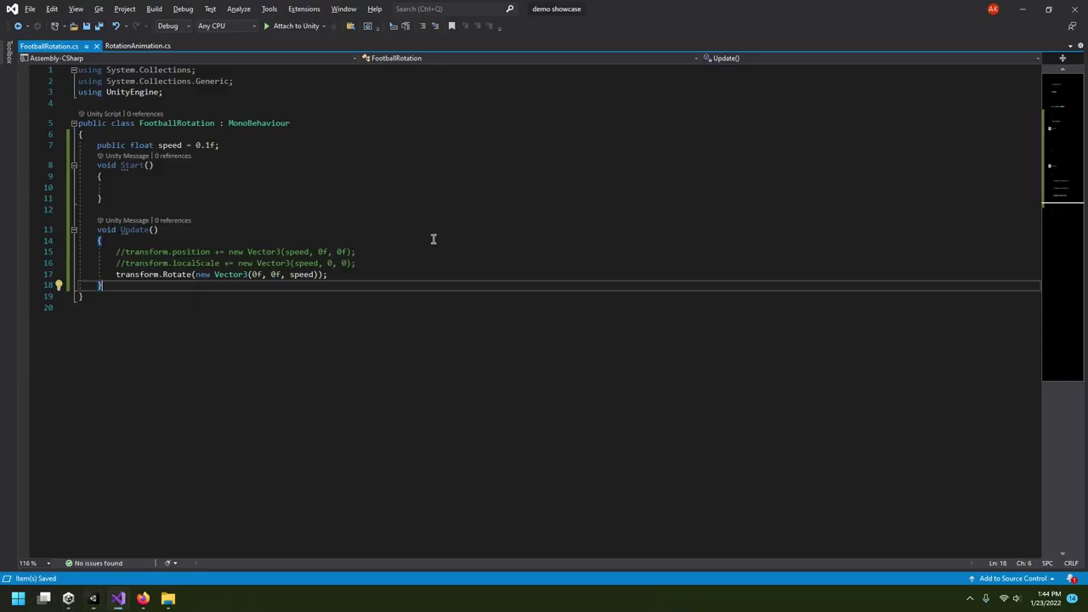
pyautogui.doubleClick(301, 274)
pyautogui.hotkey('ctrl', 'c')
pyautogui.doubleClick(255, 275)
pyautogui.hotkey('ctrl', 'v')
pyautogui.doubleClick(315, 274)
pyautogui.write('0f')
pyautogui.hotkey('ctrl', 's')
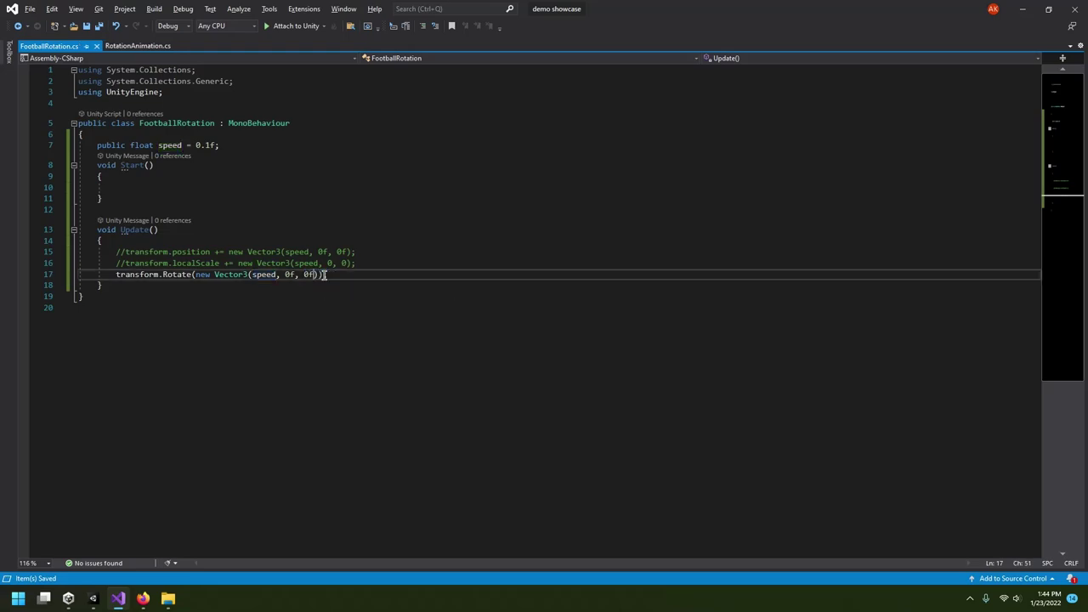
# Step: Run the scene in Unity and set Football Rotation's speed to about -0.53 to examine how the ball spins while orbiting
pyautogui.hotkey('alt', 'Tab')
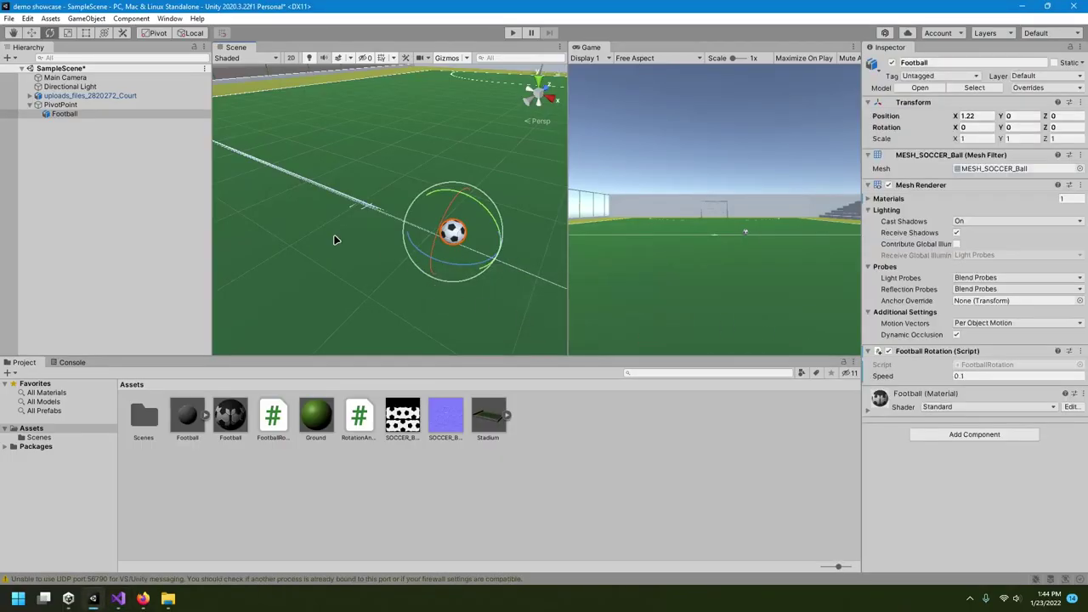
pyautogui.click(514, 33)
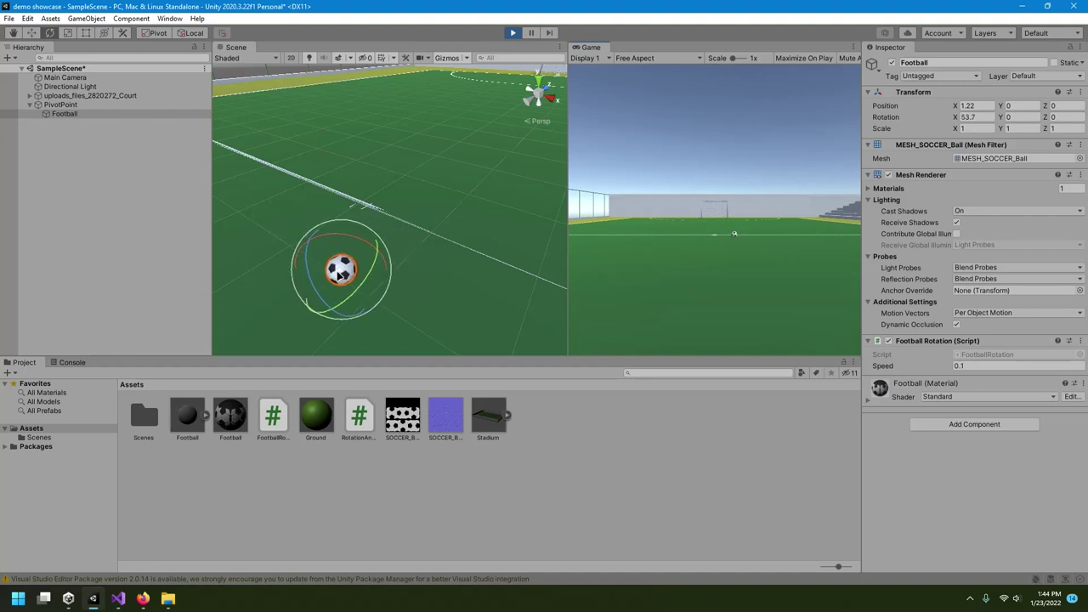
pyautogui.moveTo(932, 368); pyautogui.dragTo(921, 368)
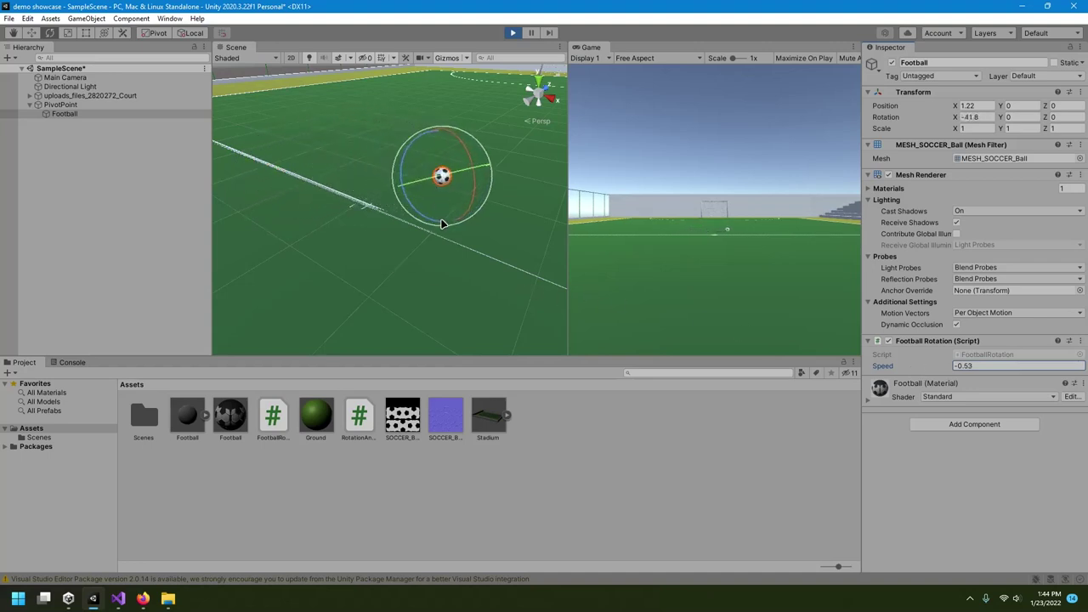
pyautogui.click(97, 267)
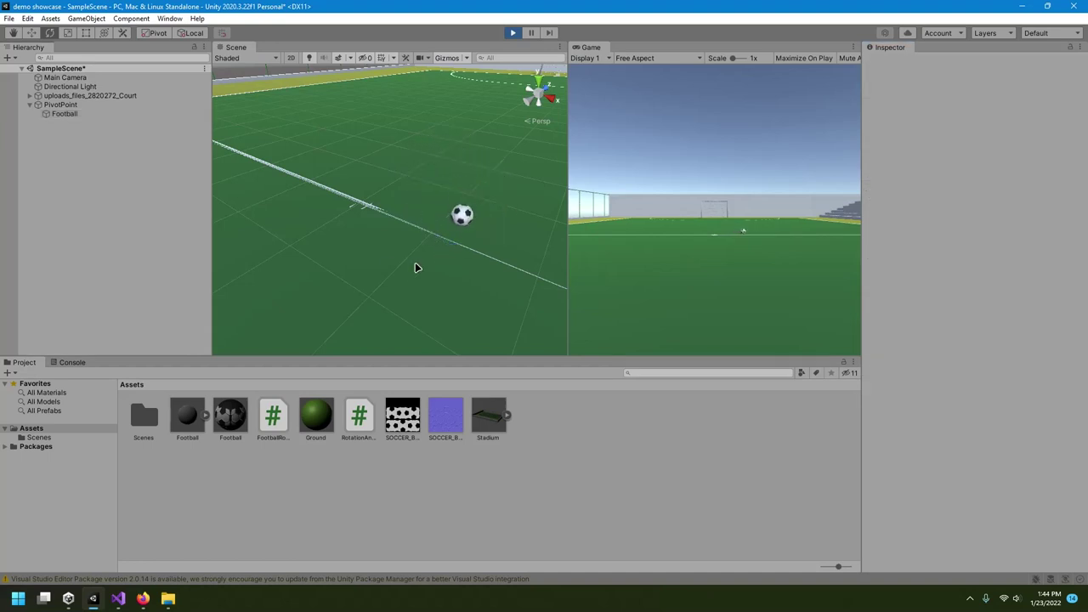
pyautogui.moveTo(359, 257); pyautogui.dragTo(585, 278, button='right')
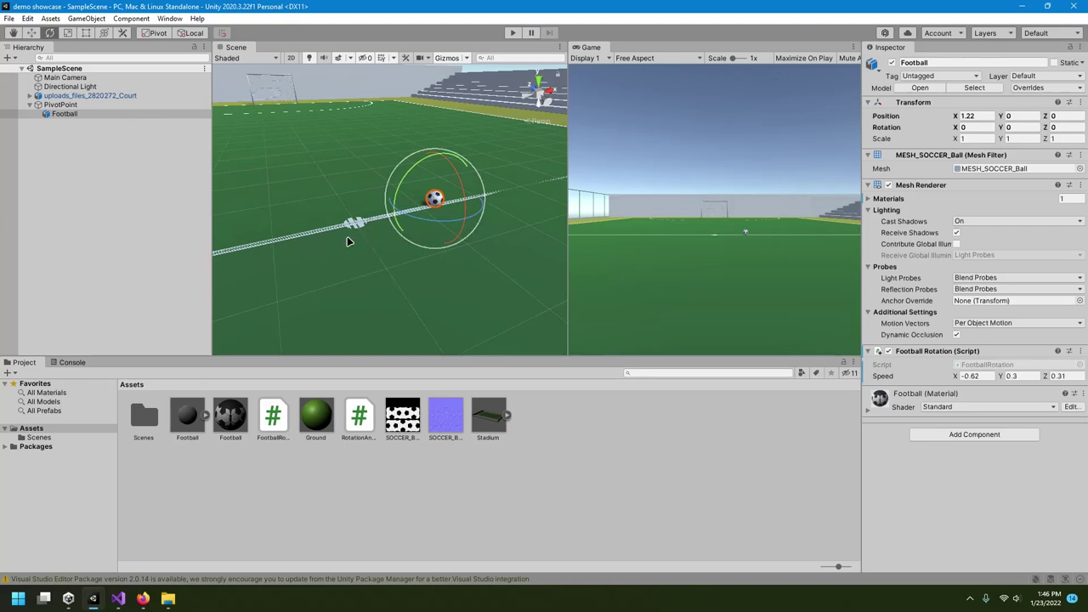
# Step: Select the Main Camera and set its Clear Flags to Solid Color
pyautogui.keyDown('alt'); pyautogui.moveTo(427, 242); pyautogui.dragTo(336, 133); pyautogui.keyUp('alt')
pyautogui.keyDown('alt'); pyautogui.moveTo(398, 248); pyautogui.dragTo(334, 110); pyautogui.keyUp('alt')
pyautogui.keyDown('alt'); pyautogui.moveTo(493, 194); pyautogui.dragTo(425, 246); pyautogui.keyUp('alt')
pyautogui.click(74, 78)
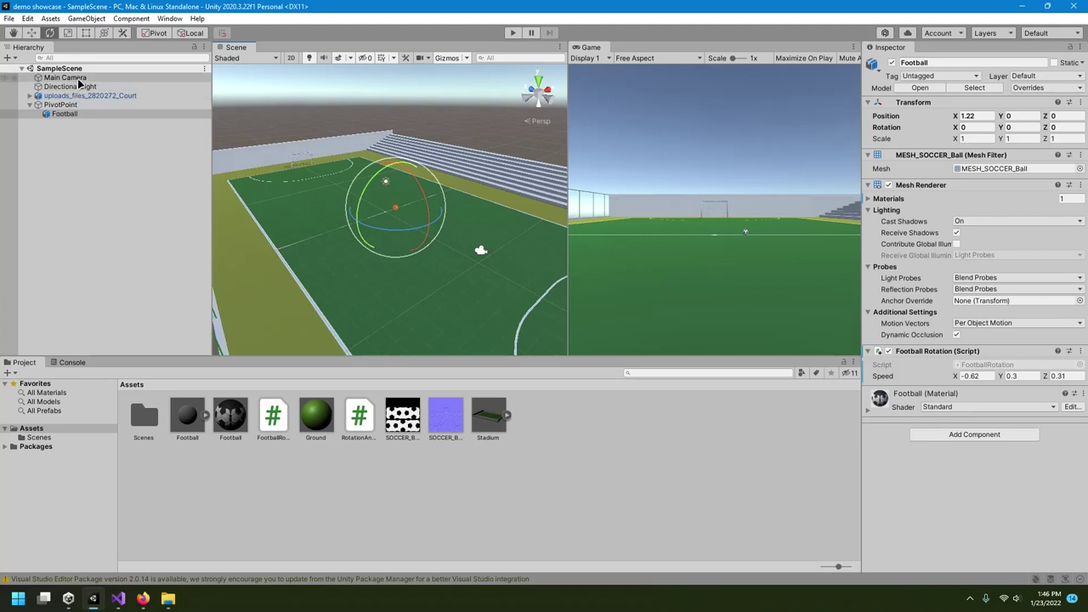
pyautogui.keyDown('alt'); pyautogui.moveTo(504, 225); pyautogui.dragTo(454, 228); pyautogui.keyUp('alt')
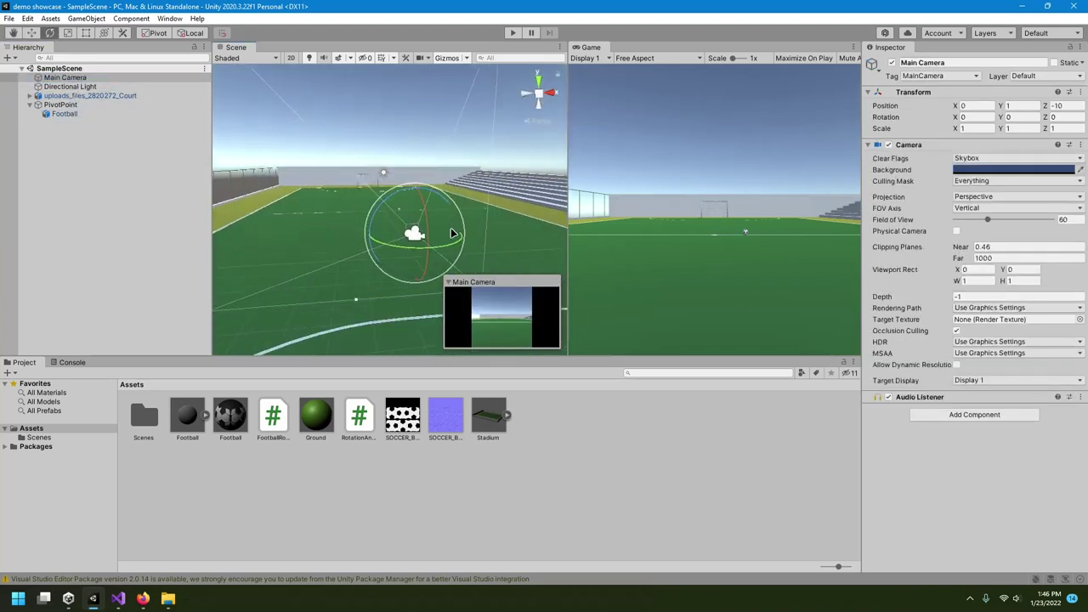
pyautogui.press('f')
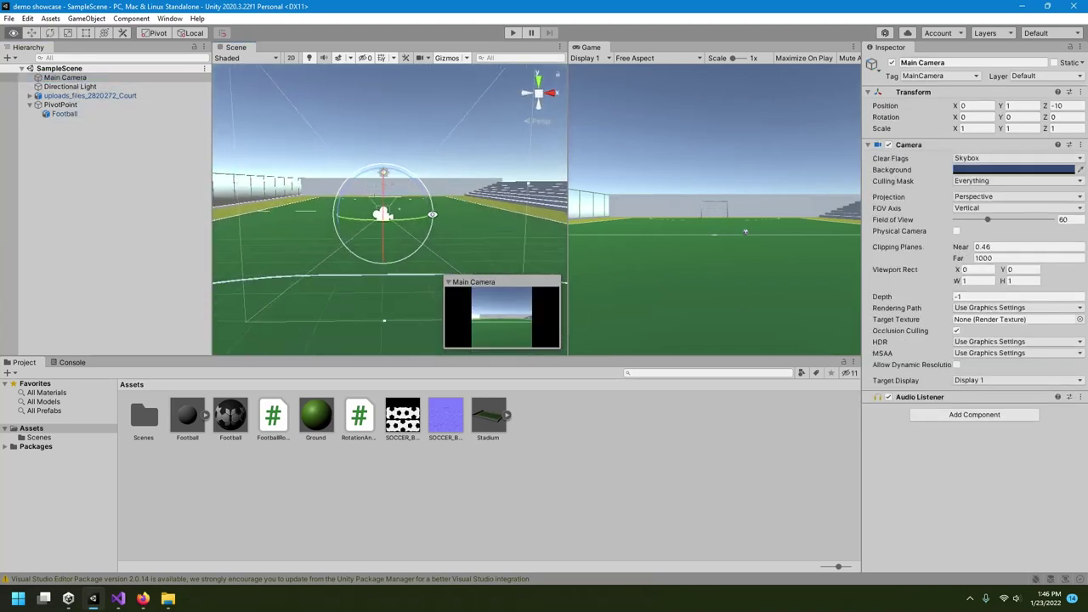
pyautogui.click(965, 160)
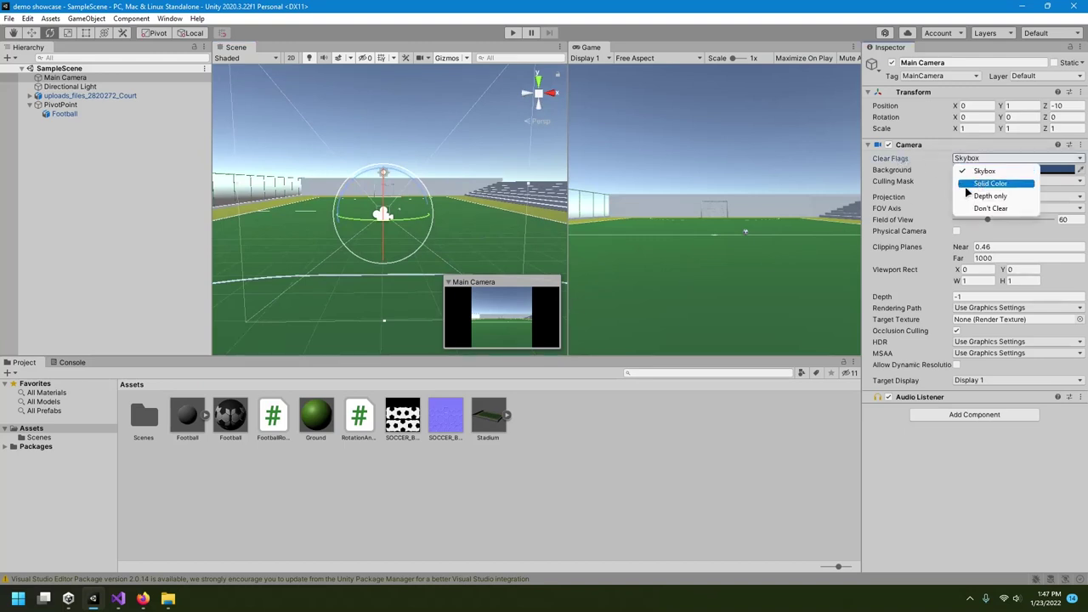
pyautogui.click(986, 184)
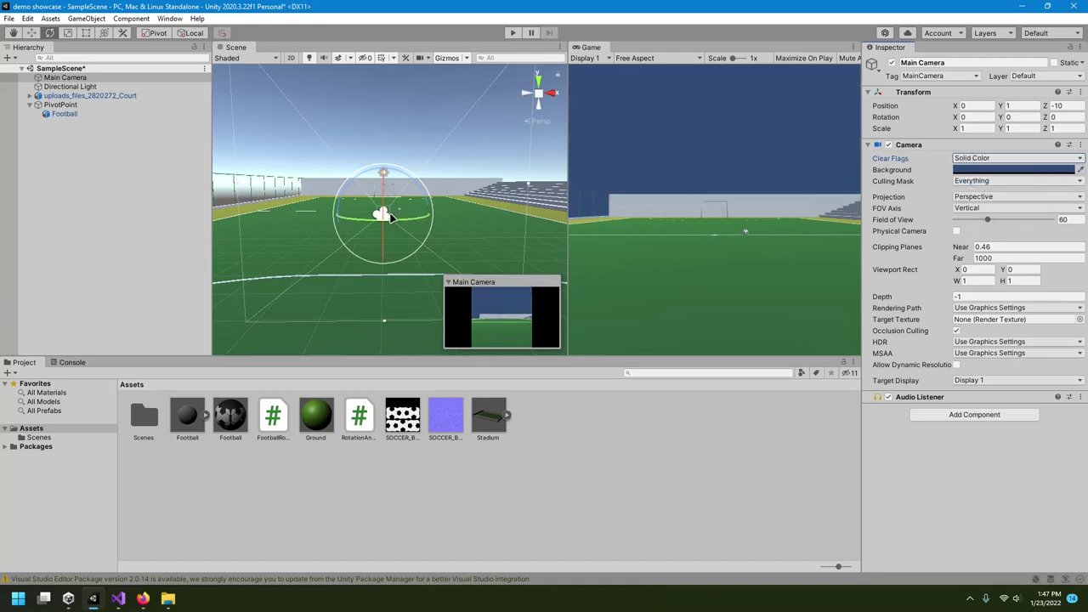
# Step: Move the Main Camera to about (-1.12, 3.06, -6.02) and tilt it down about 20° around X
pyautogui.press('w')
pyautogui.moveTo(382, 180); pyautogui.dragTo(393, 201)
pyautogui.press('e')
pyautogui.press('w')
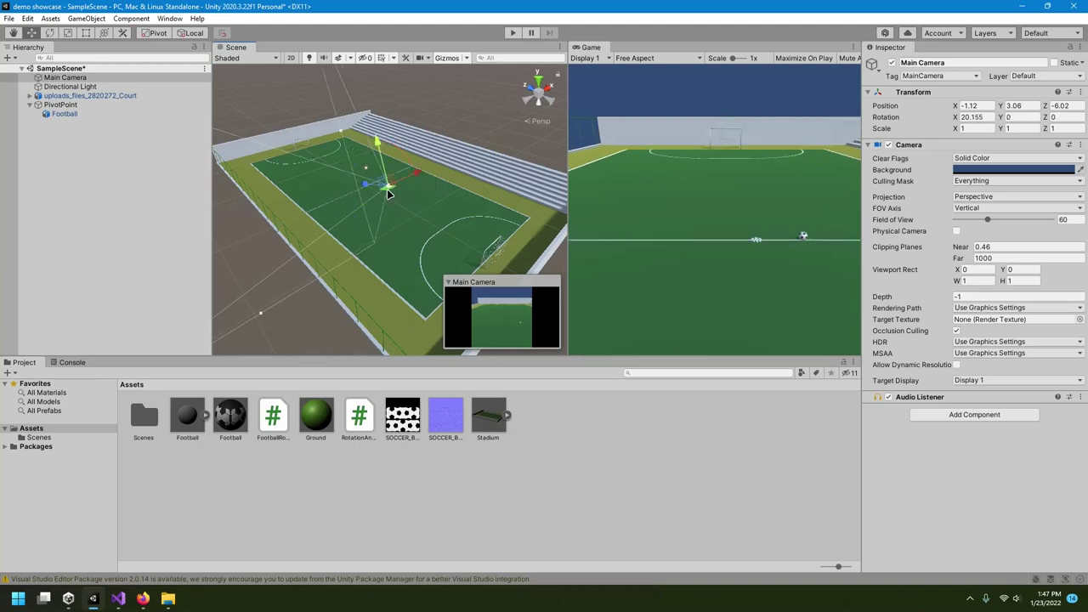
# Step: With global handle orientation, move the Main Camera to about (-3.58, 3.06, -3.85) and rotate it to about (31.3, 38.9, 1.7)
pyautogui.click(189, 32)
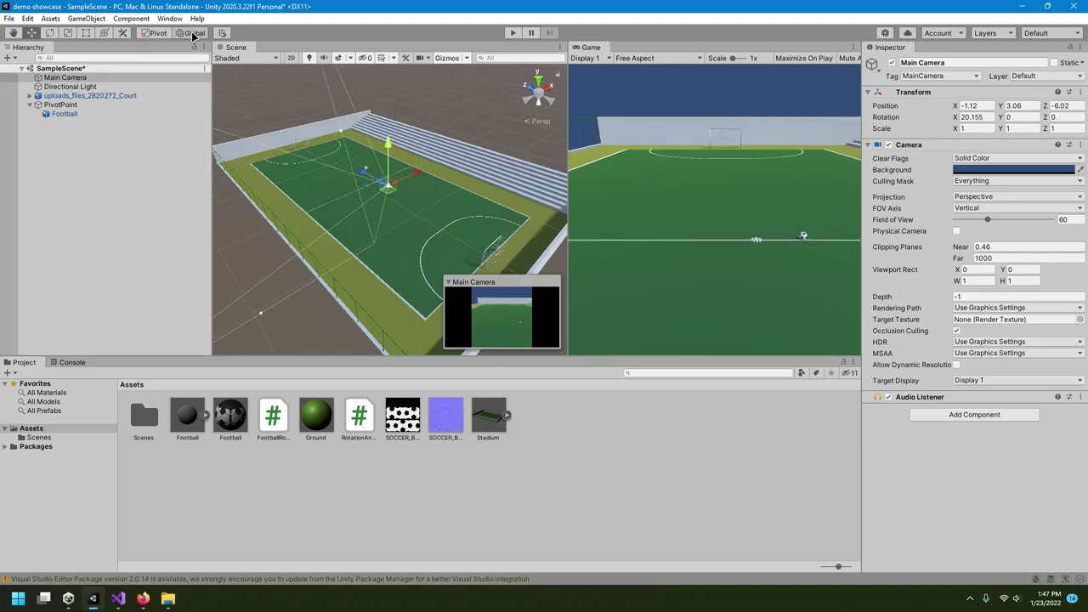
pyautogui.moveTo(377, 203)
pyautogui.mouseDown()
pyautogui.moveTo(364, 204)
pyautogui.moveTo(374, 219)
pyautogui.moveTo(318, 228)
pyautogui.moveTo(358, 193)
pyautogui.moveTo(362, 204)
pyautogui.moveTo(368, 170)
pyautogui.moveTo(334, 165)
pyautogui.moveTo(362, 182)
pyautogui.moveTo(362, 195)
pyautogui.mouseUp()
pyautogui.press('e')
pyautogui.press('w')
pyautogui.press('e')
pyautogui.press('w')
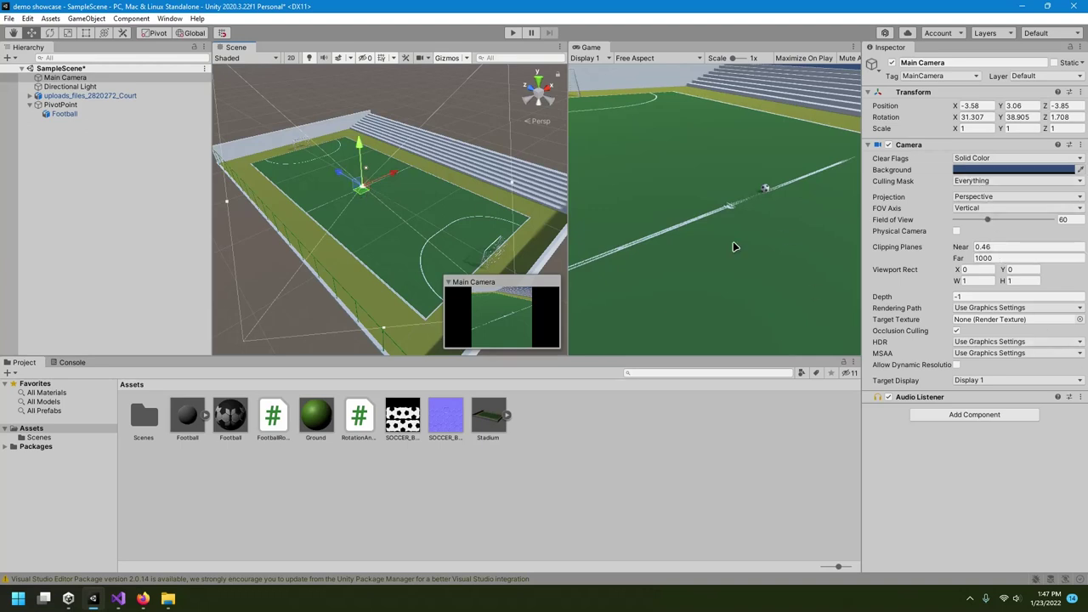
# Step: Set the Main Camera's background color to white (FFFFFF) and adjust its height to about Y 3.28
pyautogui.moveTo(358, 149); pyautogui.dragTo(359, 106)
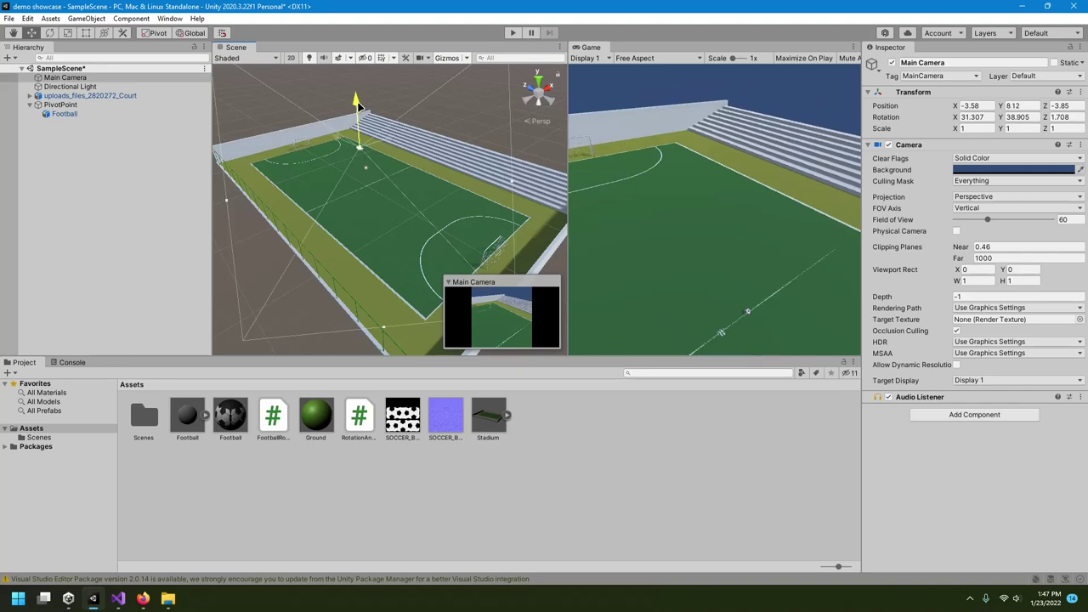
pyautogui.click(996, 170)
pyautogui.moveTo(1019, 263); pyautogui.dragTo(954, 217)
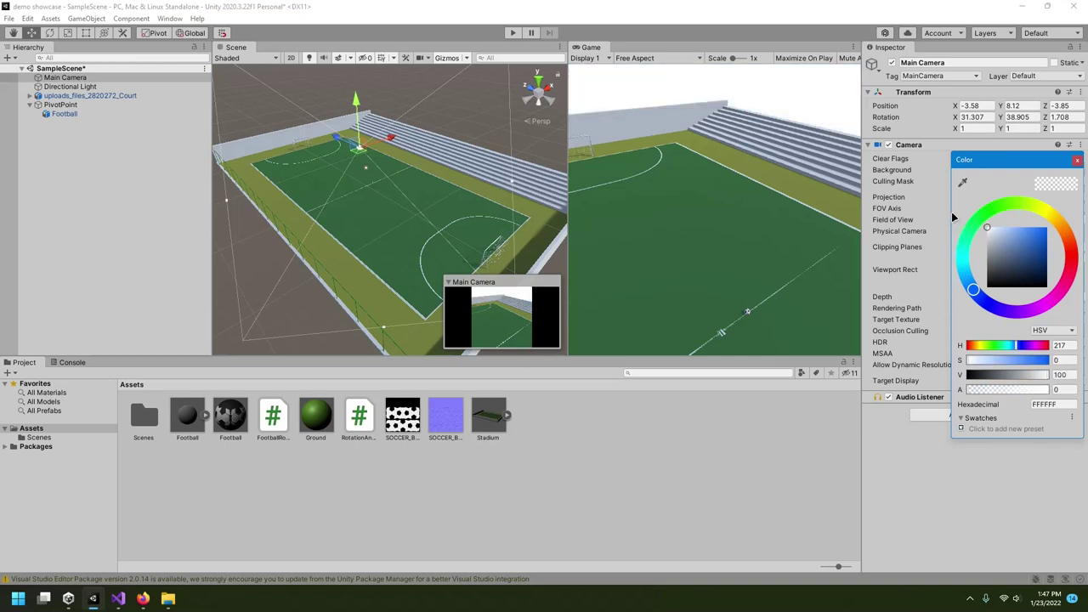
pyautogui.click(1077, 160)
pyautogui.moveTo(359, 99); pyautogui.dragTo(359, 142)
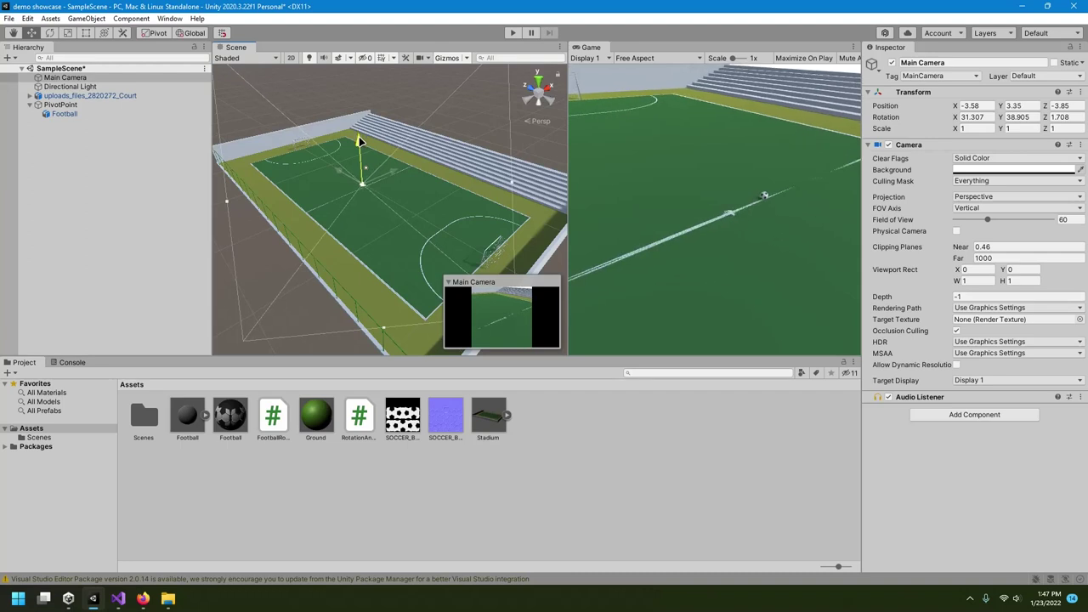
# Step: Try Orthographic projection on the Main Camera while moving it across the pitch, and switch the projection back to Perspective
pyautogui.click(964, 199)
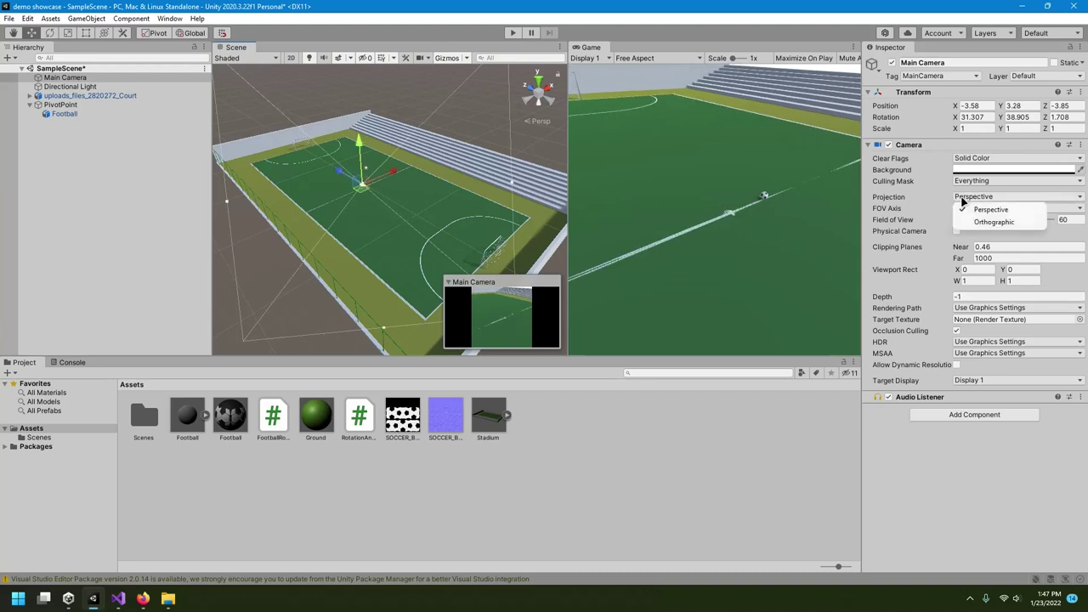
pyautogui.click(979, 222)
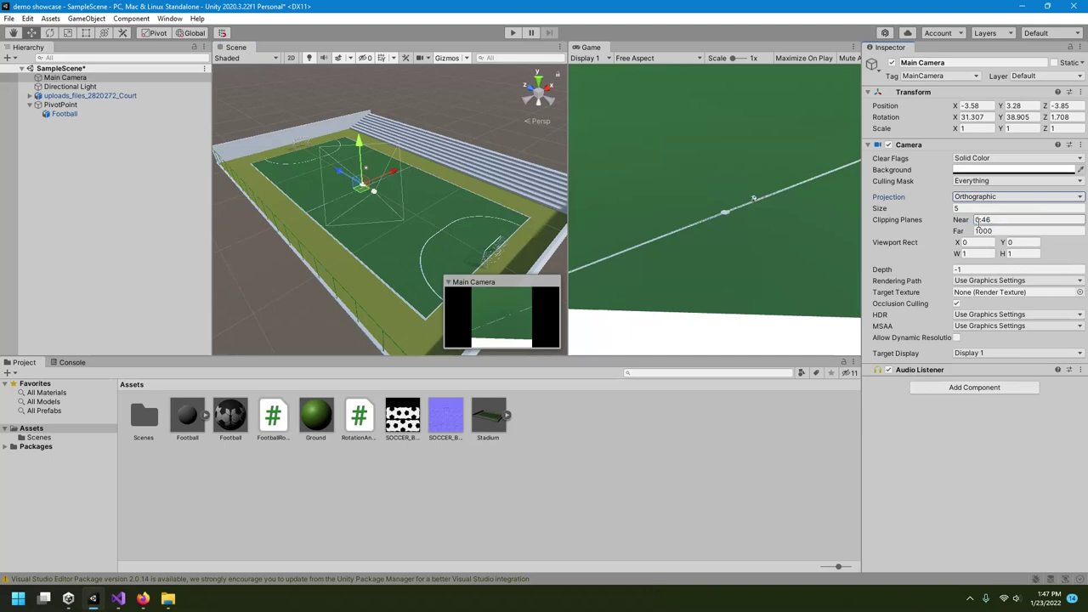
pyautogui.click(980, 198)
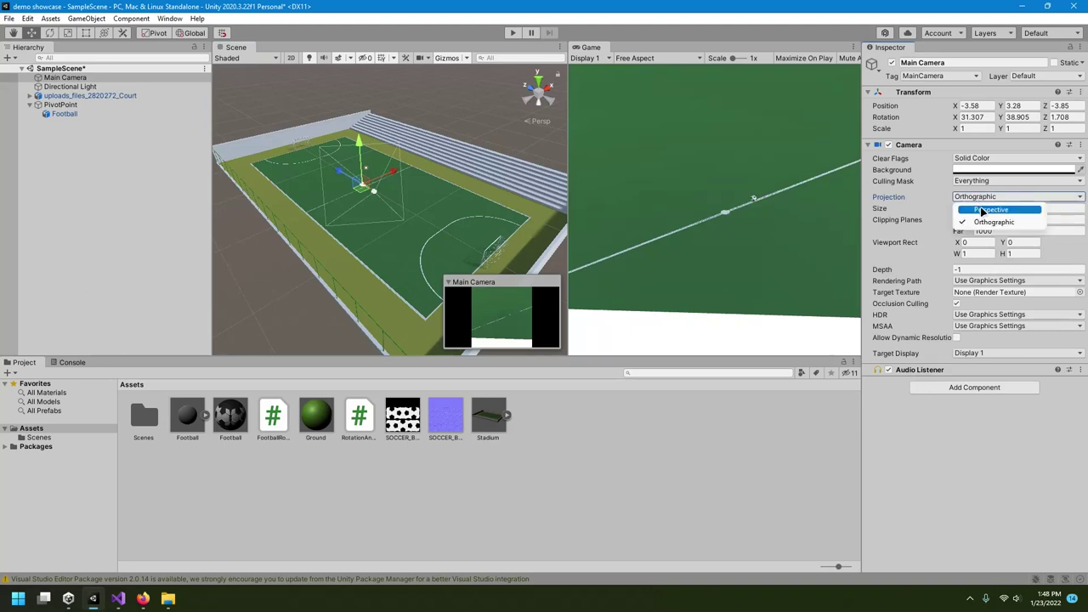
pyautogui.click(904, 207)
pyautogui.moveTo(368, 195); pyautogui.dragTo(361, 127)
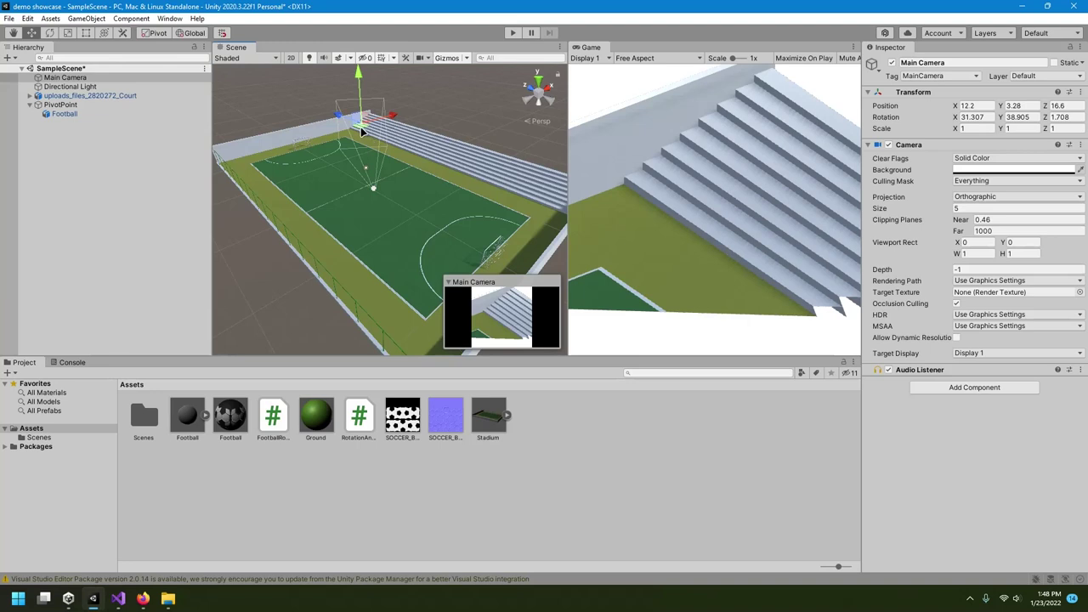
pyautogui.moveTo(360, 127); pyautogui.dragTo(364, 179)
pyautogui.click(967, 196)
pyautogui.click(973, 209)
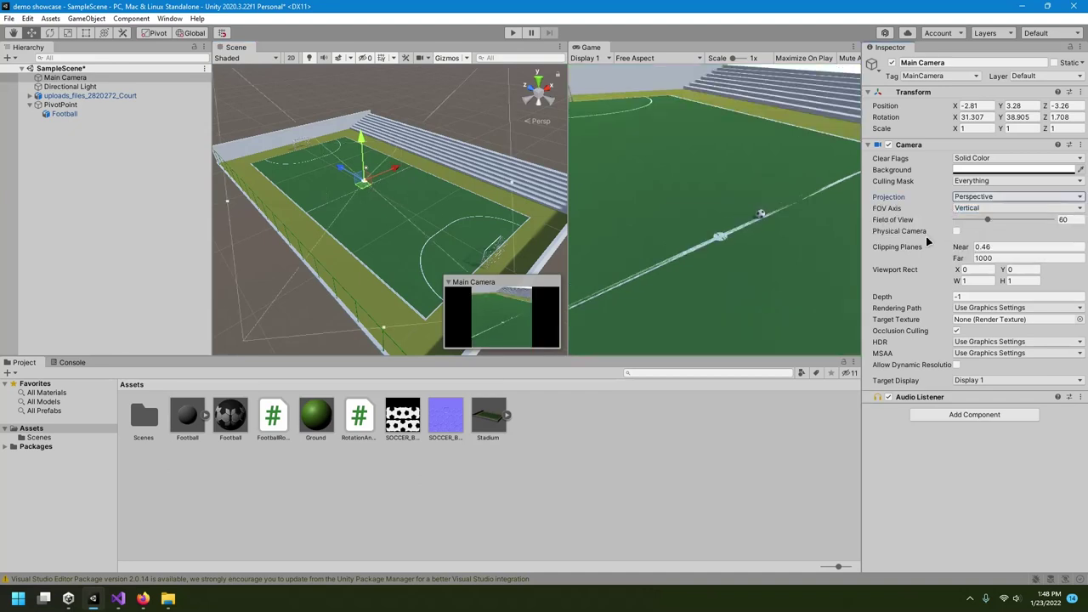
# Step: Move the Main Camera to about (-3.42, 3.28, -3.83) and set its Field of View to 90
pyautogui.moveTo(360, 189); pyautogui.dragTo(361, 184)
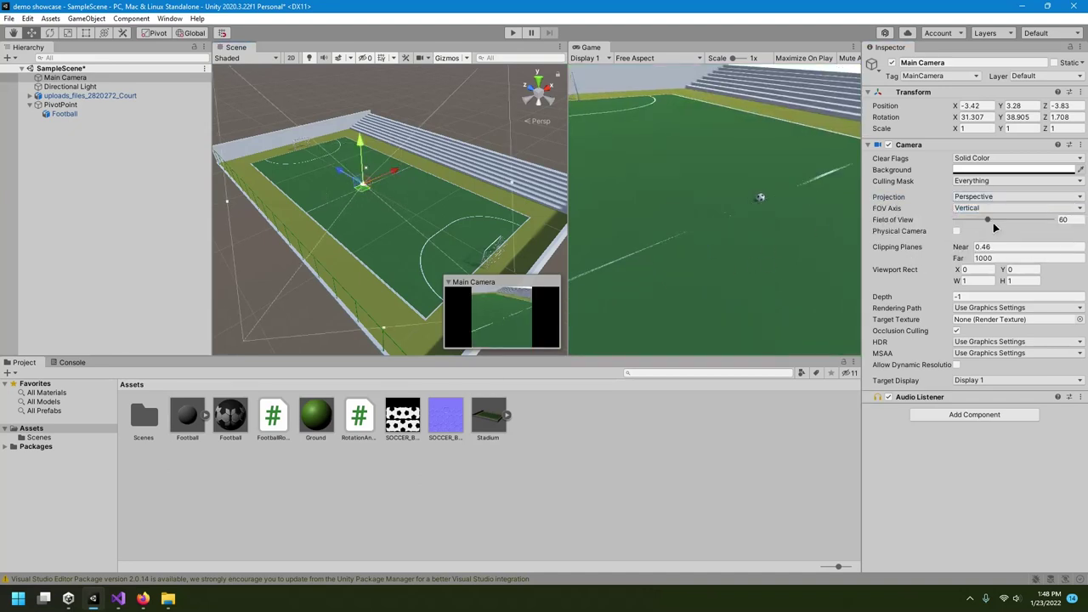
pyautogui.moveTo(988, 220)
pyautogui.mouseDown()
pyautogui.moveTo(970, 219)
pyautogui.moveTo(1020, 220)
pyautogui.moveTo(1002, 230)
pyautogui.mouseUp()
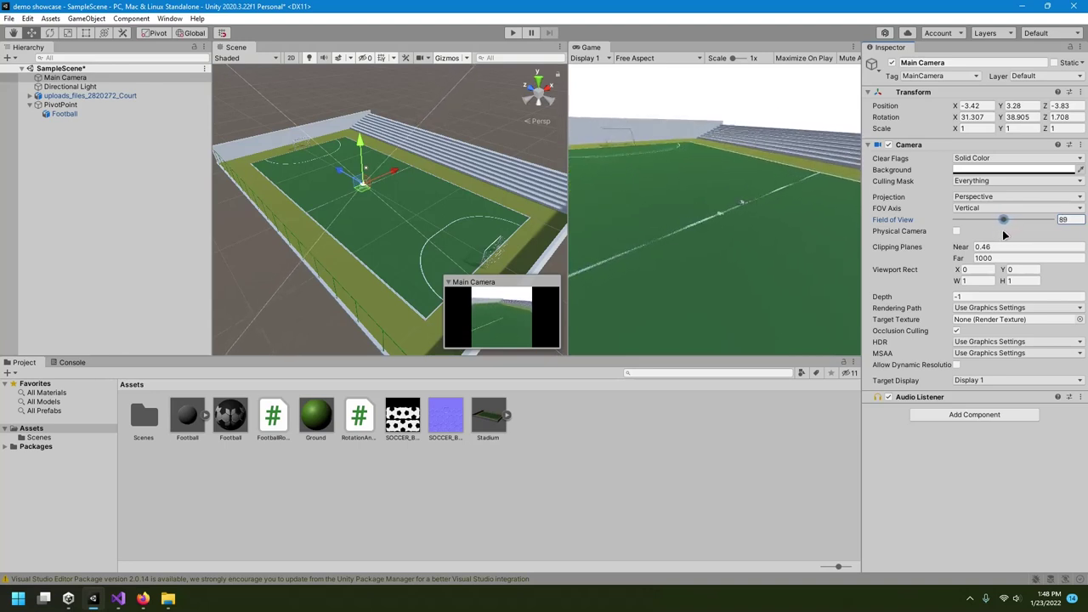
pyautogui.write('90')
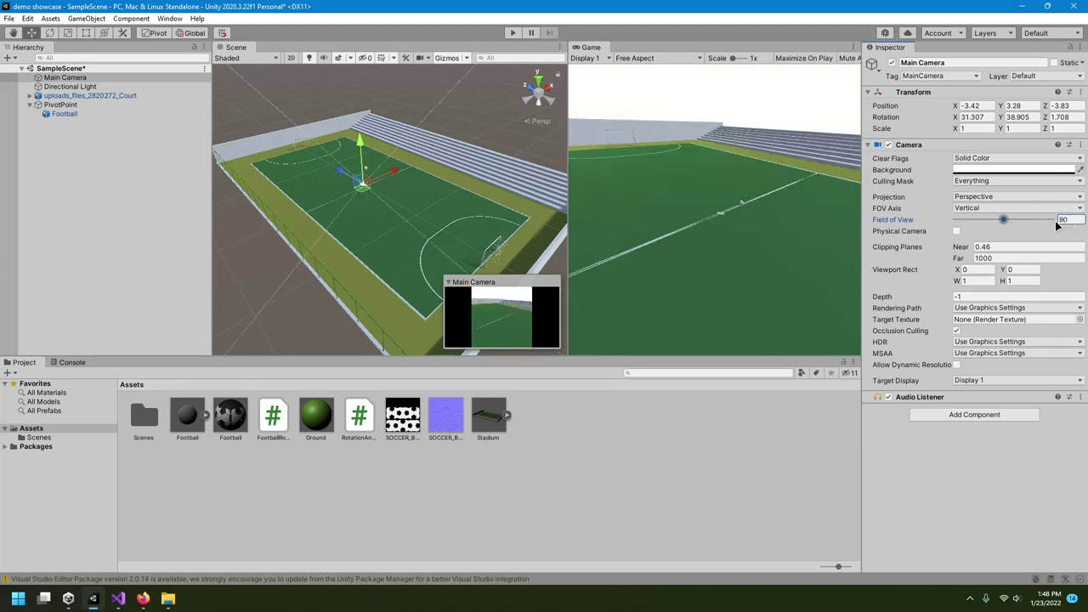
# Step: Switch the handle orientation to Local and move the Main Camera closer to the ball, to about (-1.76, 1.67, -1.77)
pyautogui.moveTo(332, 209); pyautogui.dragTo(152, 186, button='right')
pyautogui.click(191, 32)
pyautogui.moveTo(415, 217); pyautogui.dragTo(385, 221)
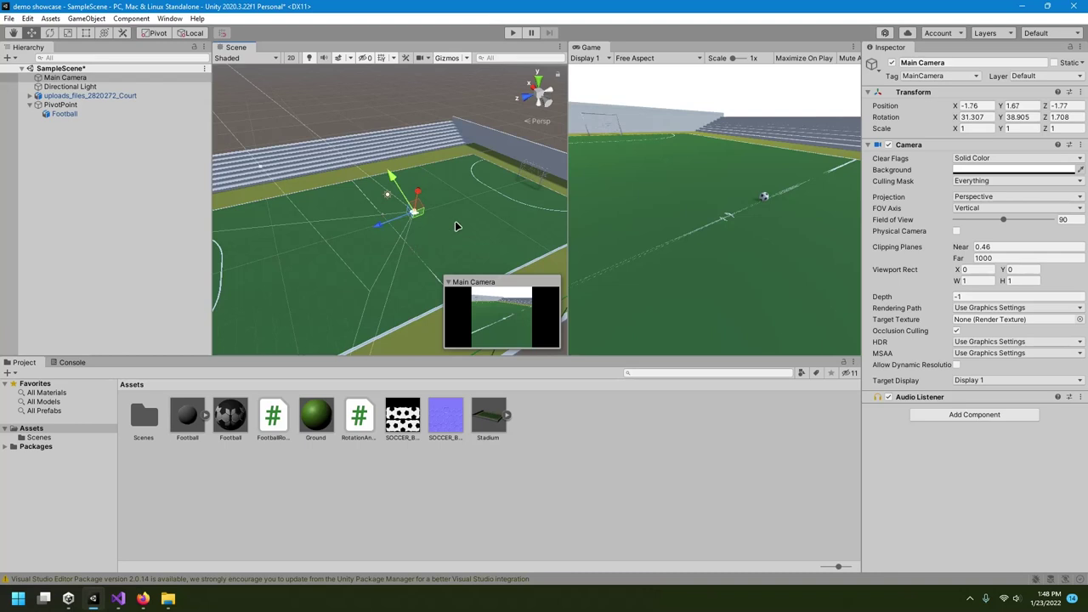
# Step: Set the Main Camera's Clear Flags to Skybox
pyautogui.moveTo(357, 221); pyautogui.dragTo(298, 135, button='right')
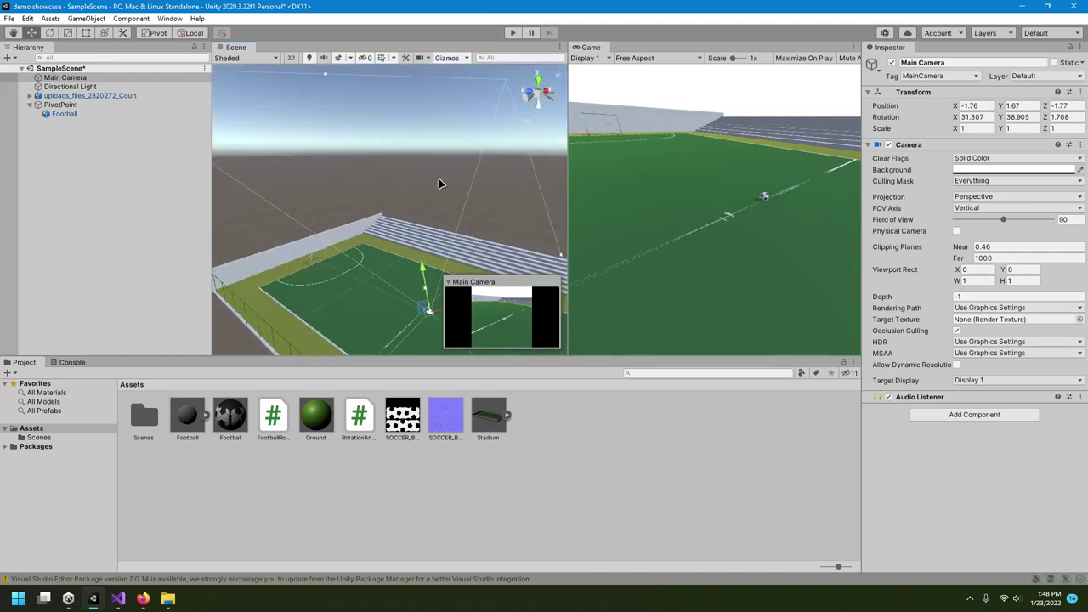
pyautogui.click(81, 78)
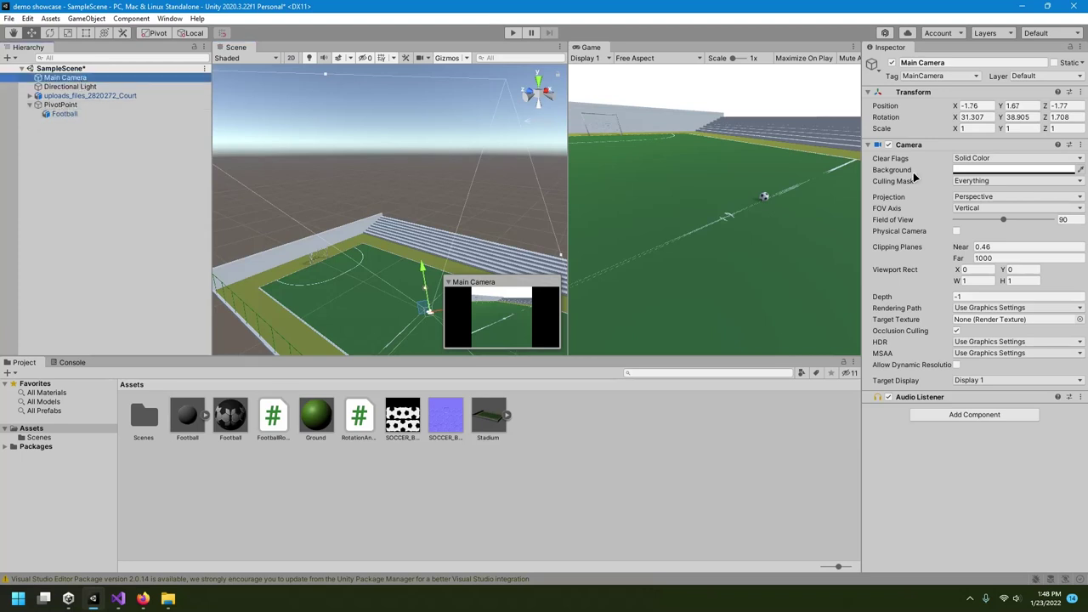
pyautogui.click(967, 157)
pyautogui.click(972, 170)
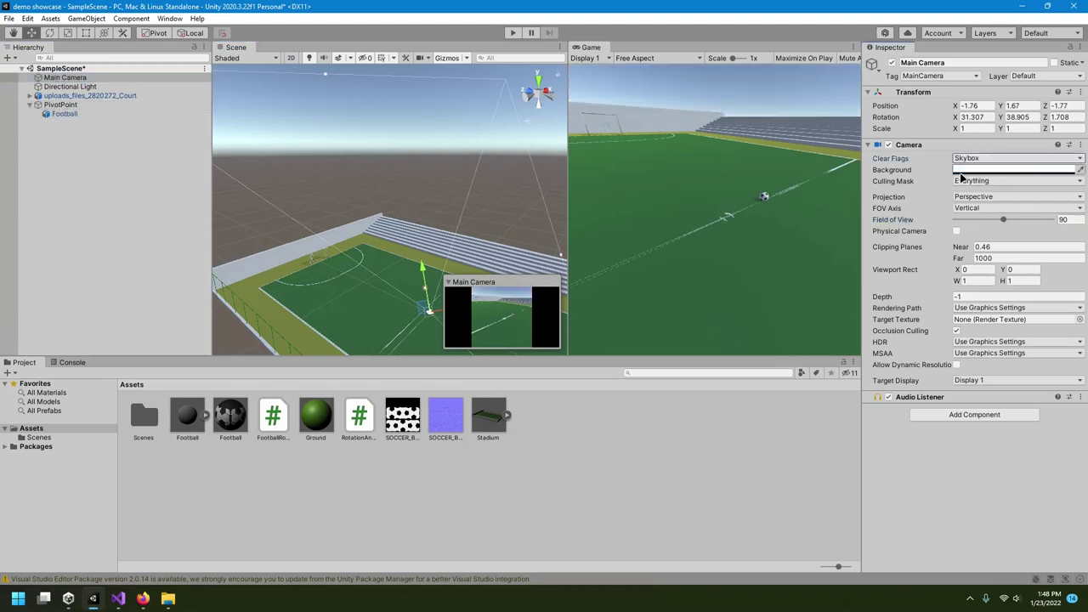
# Step: Switch to Firefox, browse the HDRIs on polyhaven.com, and open the J&E Gray Park HDRI page
pyautogui.click(143, 599)
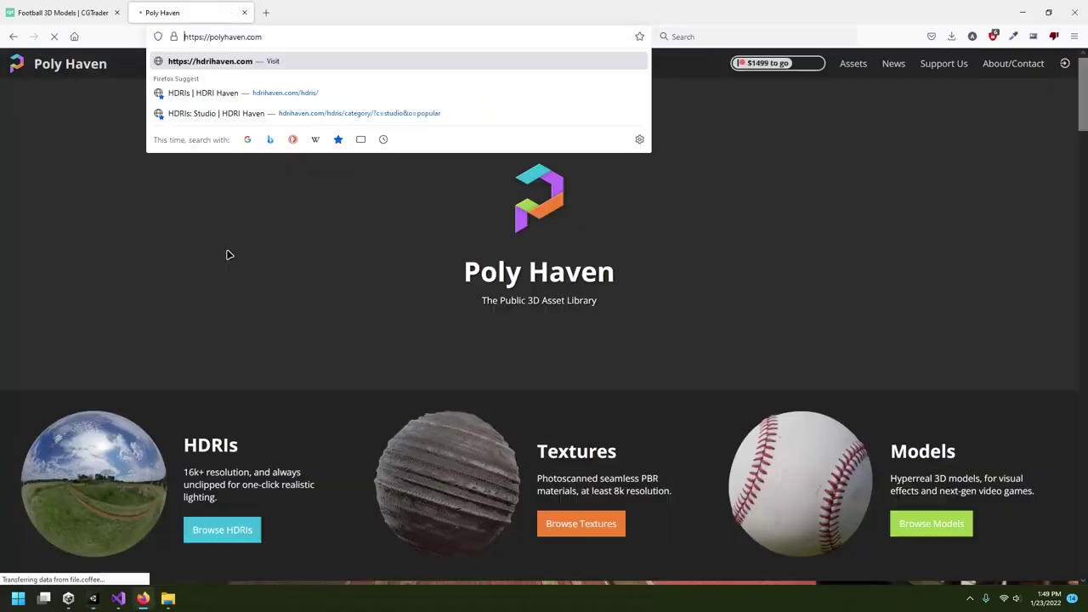
pyautogui.moveTo(263, 37); pyautogui.dragTo(182, 37)
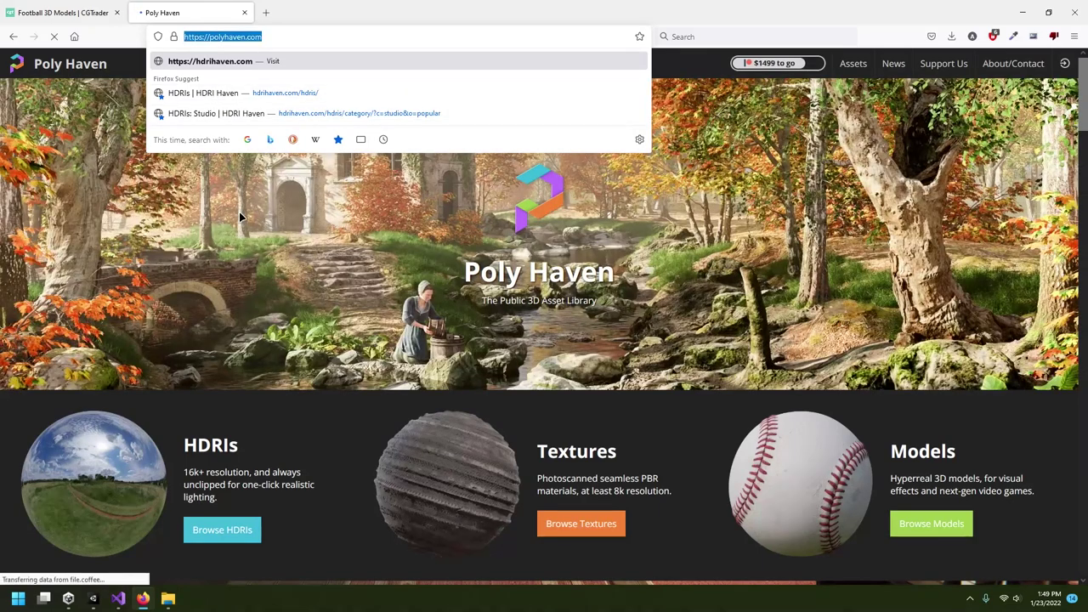
pyautogui.click(261, 275)
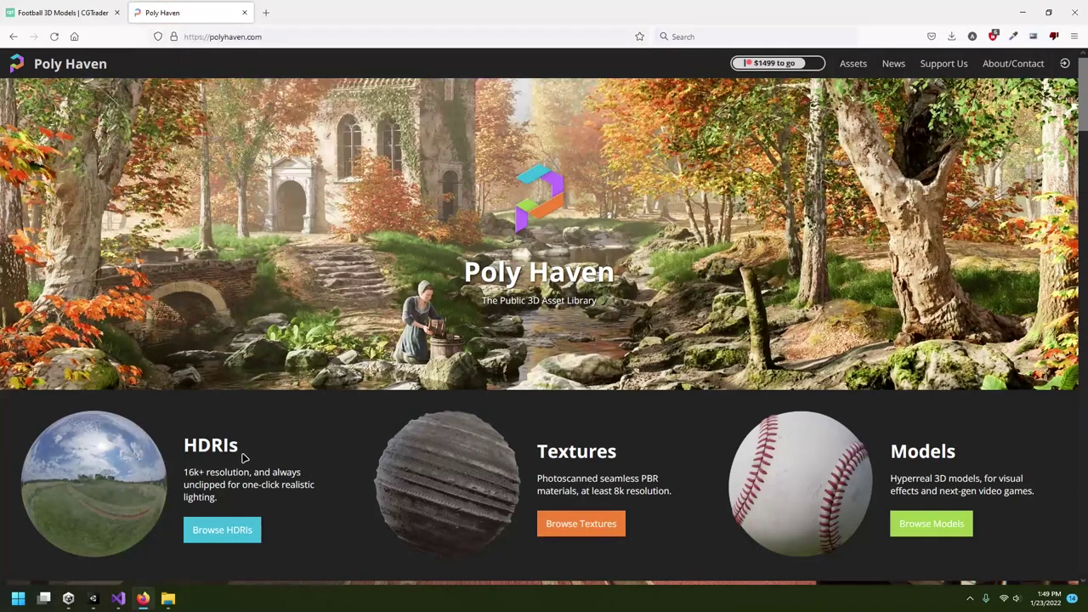
pyautogui.click(221, 529)
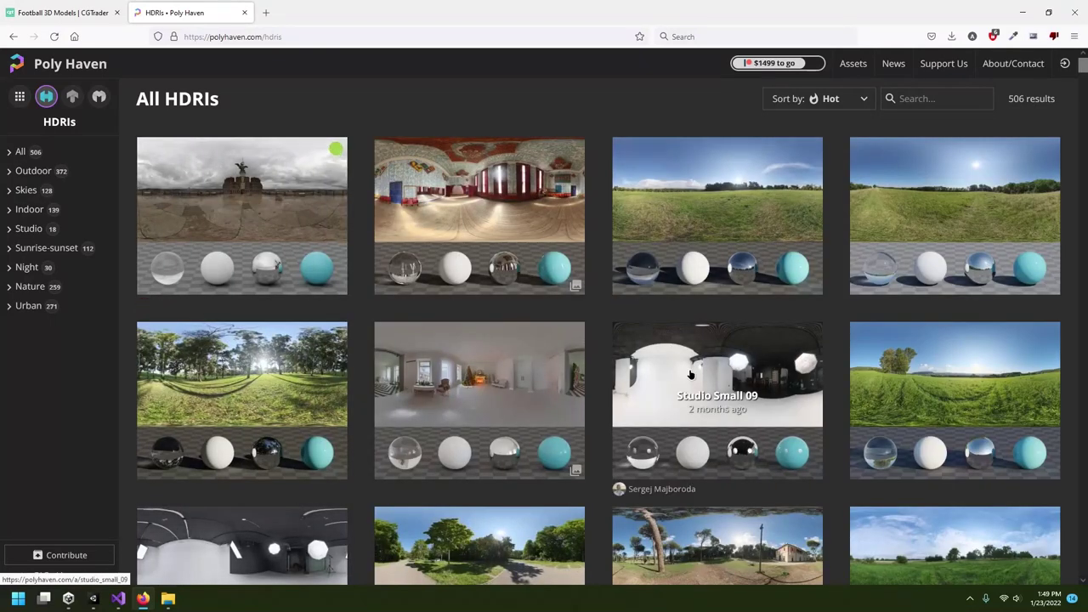
pyautogui.click(737, 191)
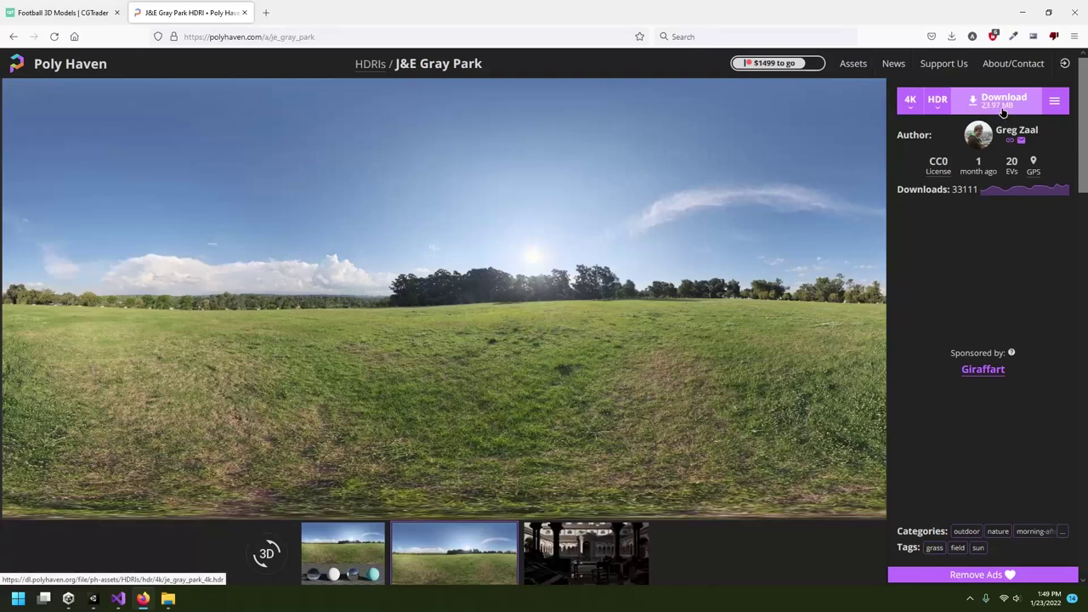
# Step: Download the J&E Gray Park HDRI at 4K in HDR format and save the file
pyautogui.click(911, 106)
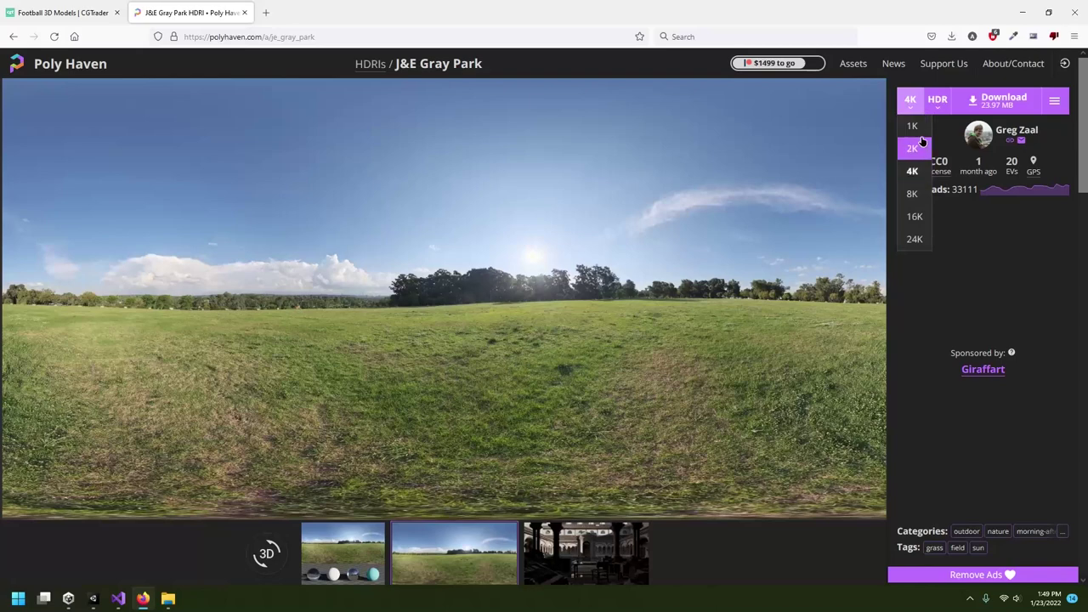
pyautogui.click(1001, 104)
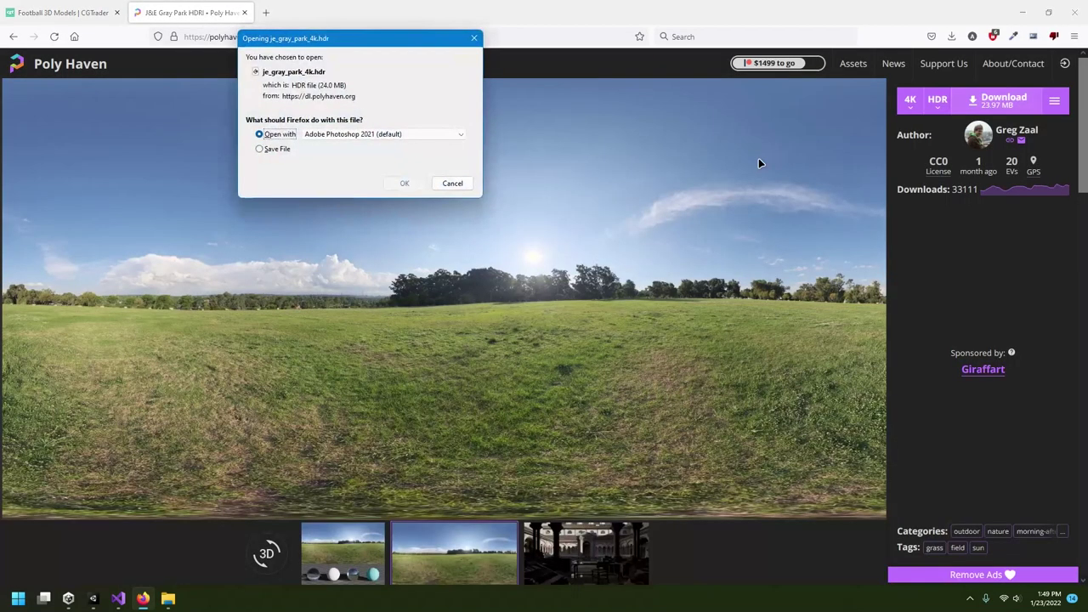
pyautogui.click(260, 149)
pyautogui.click(401, 183)
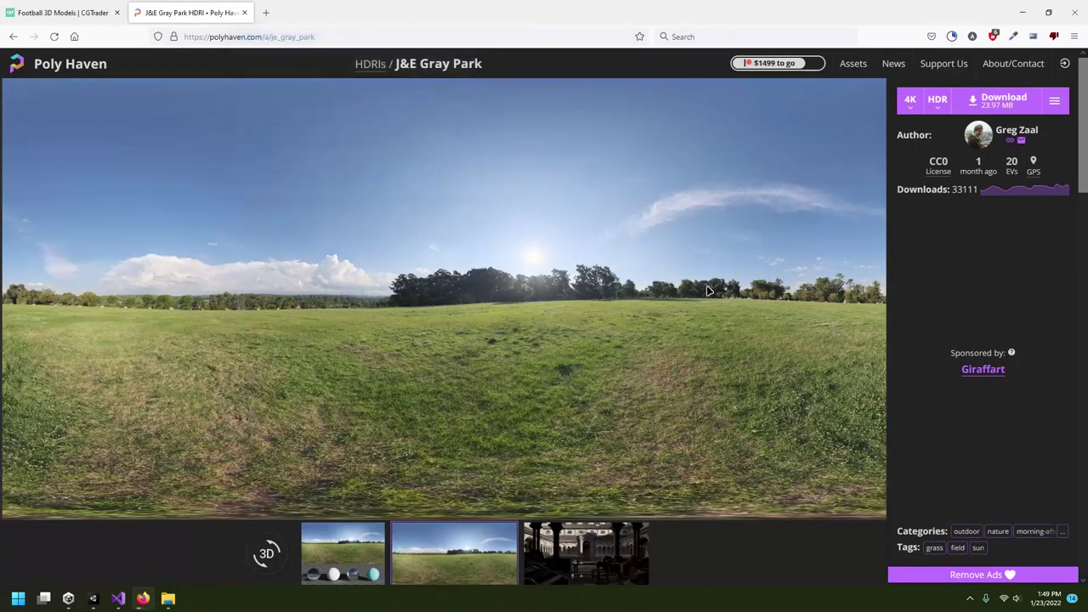
# Step: Import je_gray_park_4k.hdr from the Downloads folder into Unity's Assets folder and select the imported texture
pyautogui.click(952, 36)
pyautogui.click(944, 75)
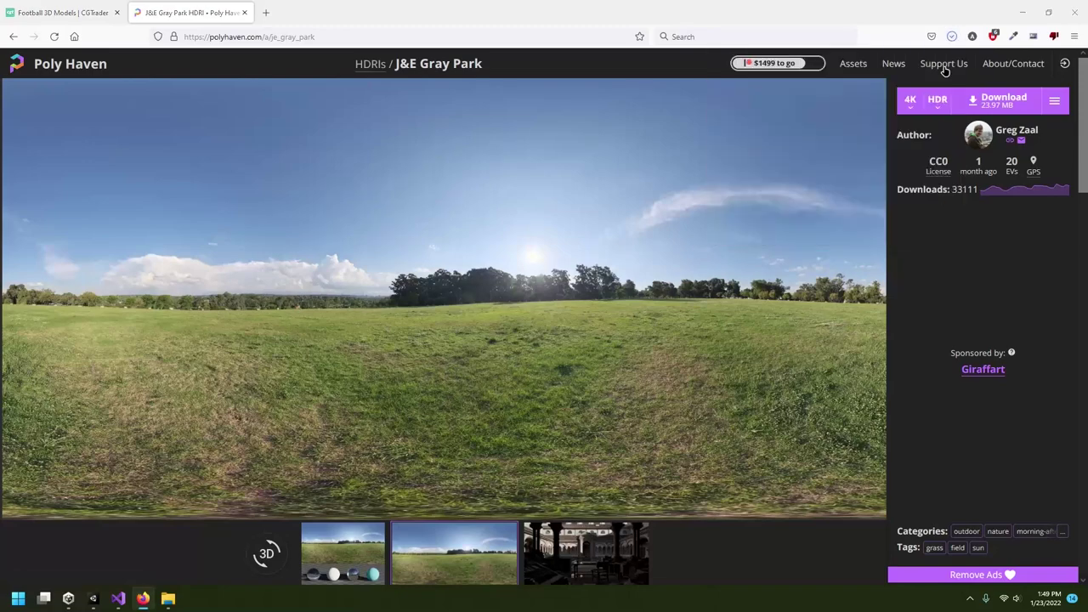
pyautogui.click(92, 600)
pyautogui.hotkey('alt', 'Tab')
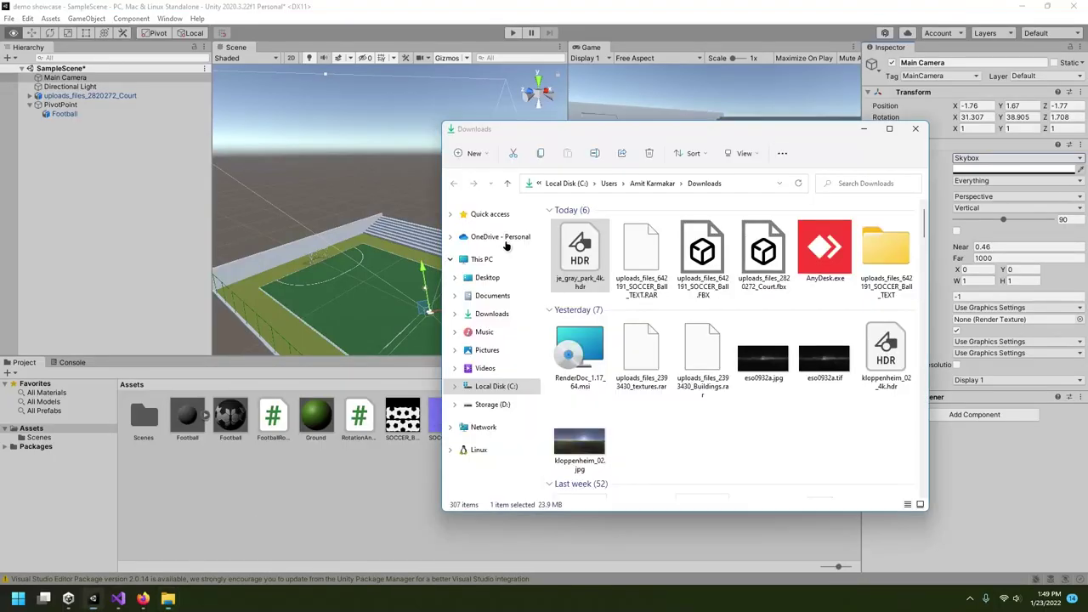
pyautogui.moveTo(595, 256); pyautogui.dragTo(342, 533)
pyautogui.click(348, 464)
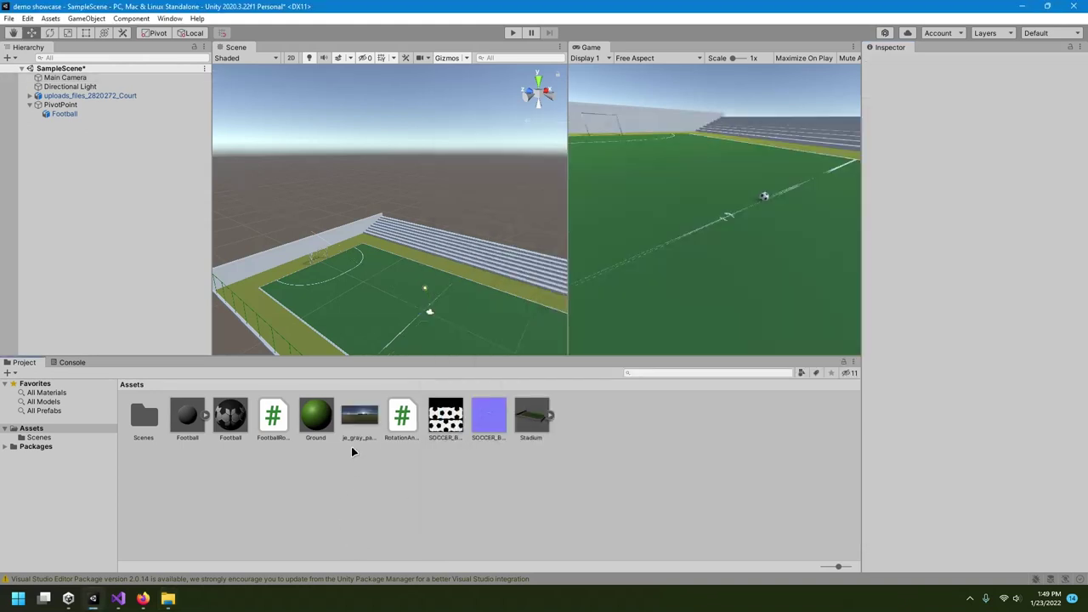
pyautogui.click(367, 418)
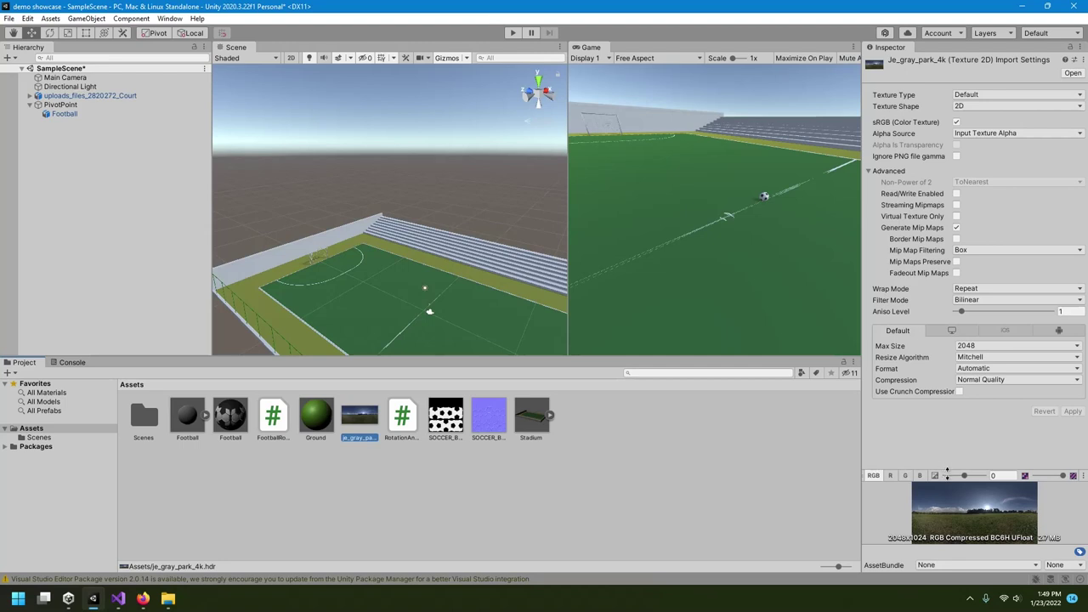
# Step: Set the Texture Shape of the je_gray_park_4k texture to Cube and apply the import settings
pyautogui.moveTo(964, 475); pyautogui.dragTo(959, 475)
pyautogui.click(1000, 476)
pyautogui.write('0')
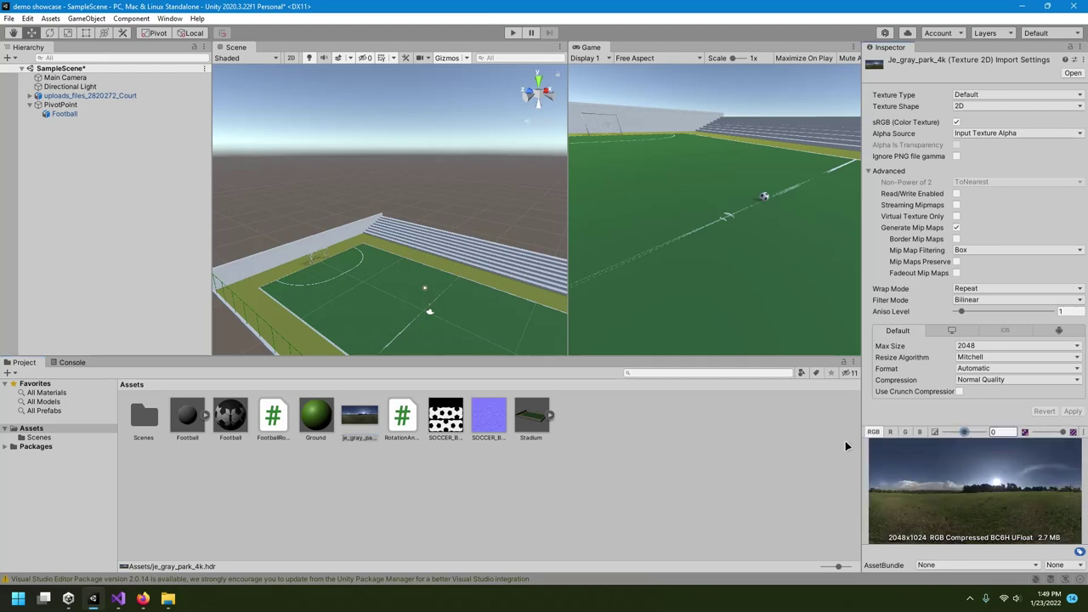
pyautogui.click(367, 424)
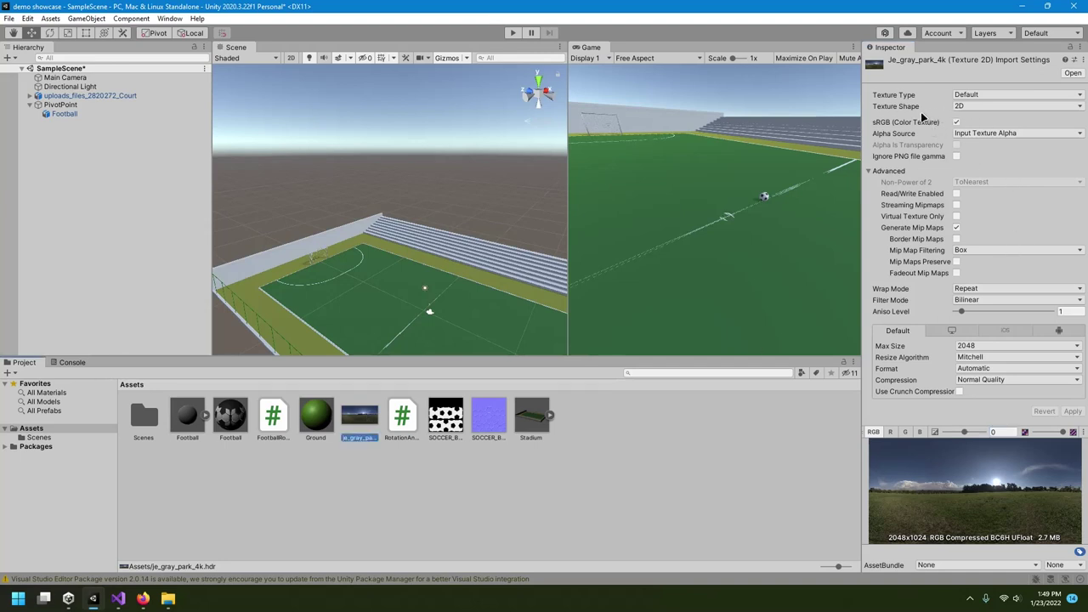
pyautogui.click(969, 107)
pyautogui.click(986, 127)
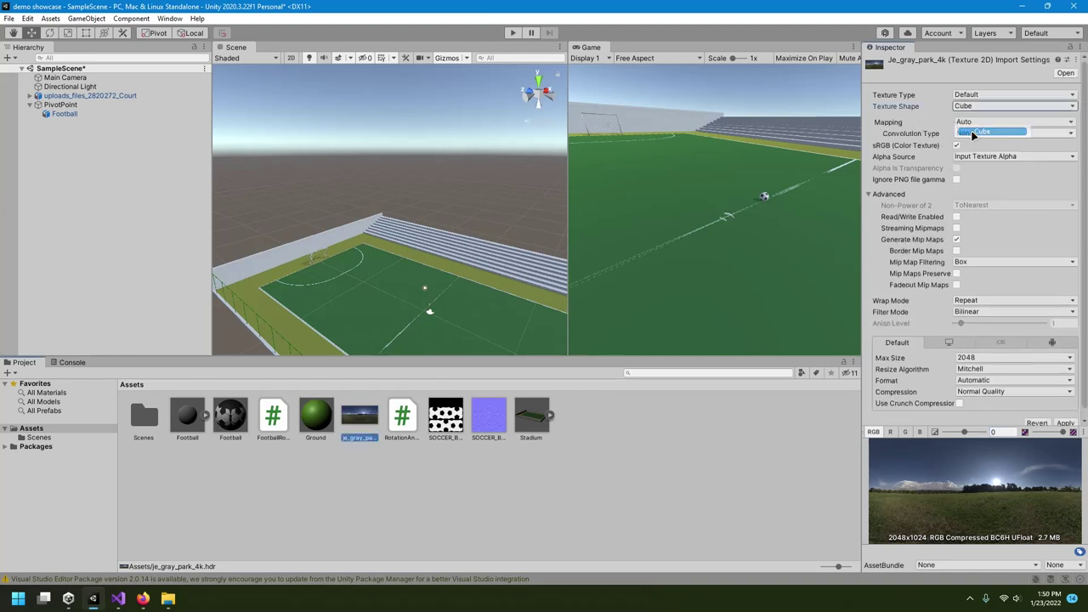
pyautogui.scroll(-1, 1054, 366)
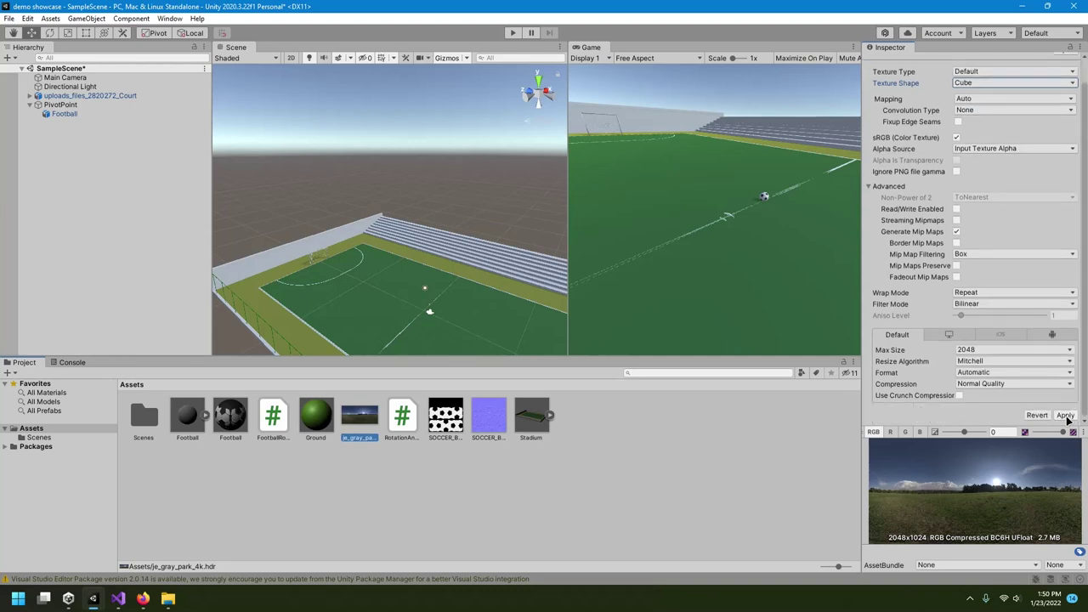
pyautogui.click(1066, 415)
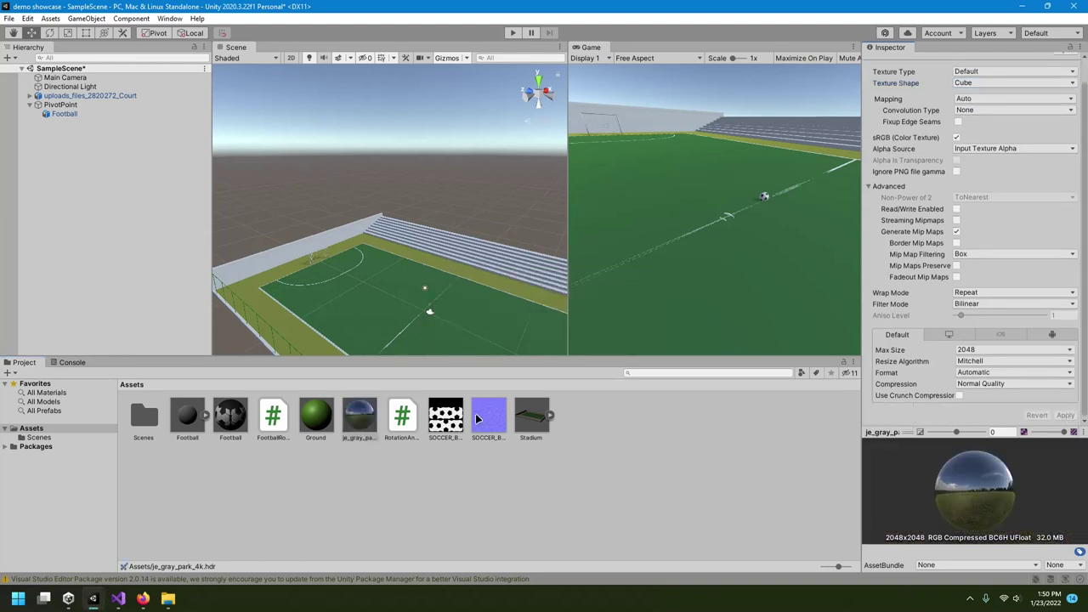
pyautogui.click(358, 424)
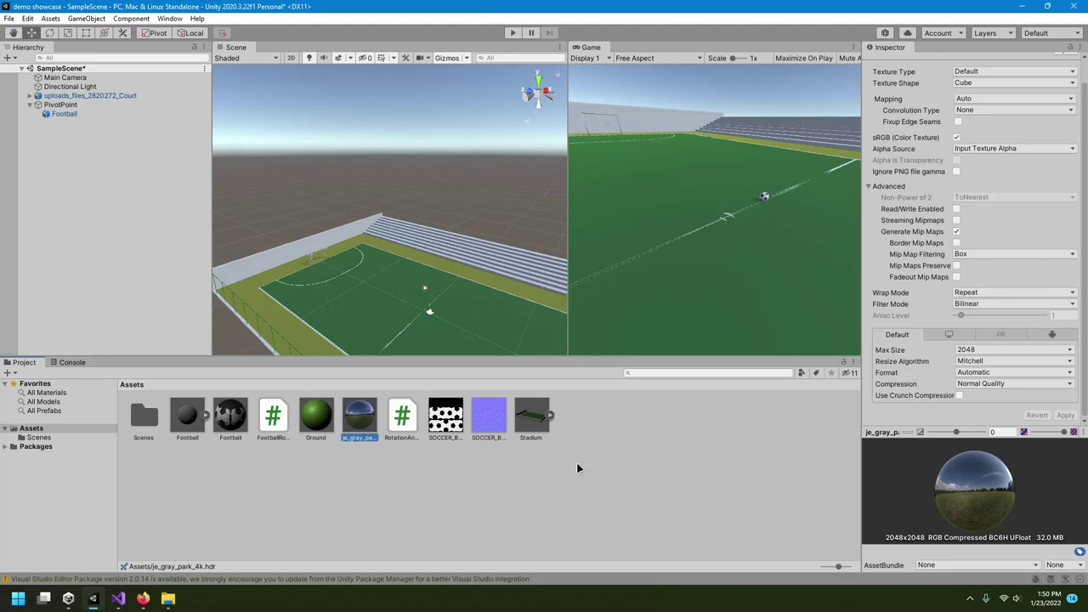
pyautogui.moveTo(980, 494); pyautogui.dragTo(458, 482)
pyautogui.click(363, 419)
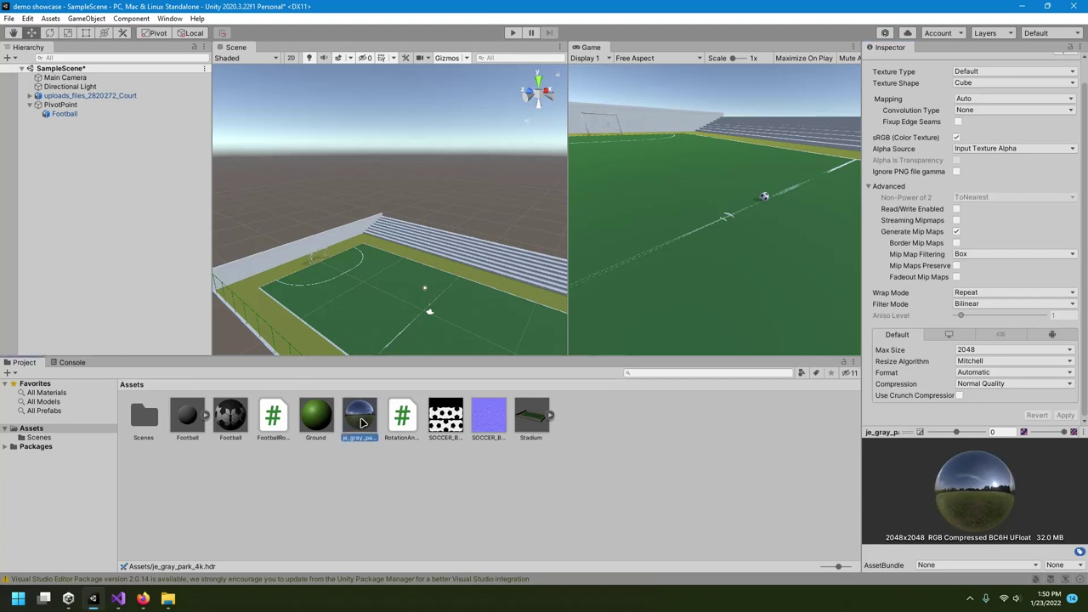
# Step: Create a new material named skybox in the Assets folder
pyautogui.moveTo(391, 340); pyautogui.dragTo(386, 298, button='right')
pyautogui.rightClick(390, 490)
pyautogui.moveTo(457, 183)
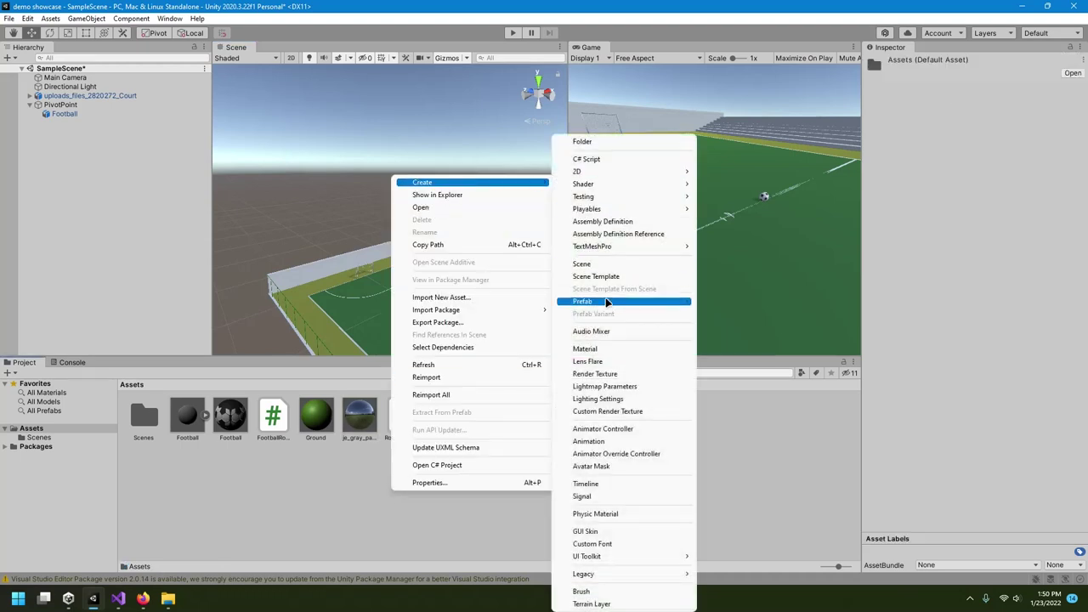
pyautogui.click(605, 349)
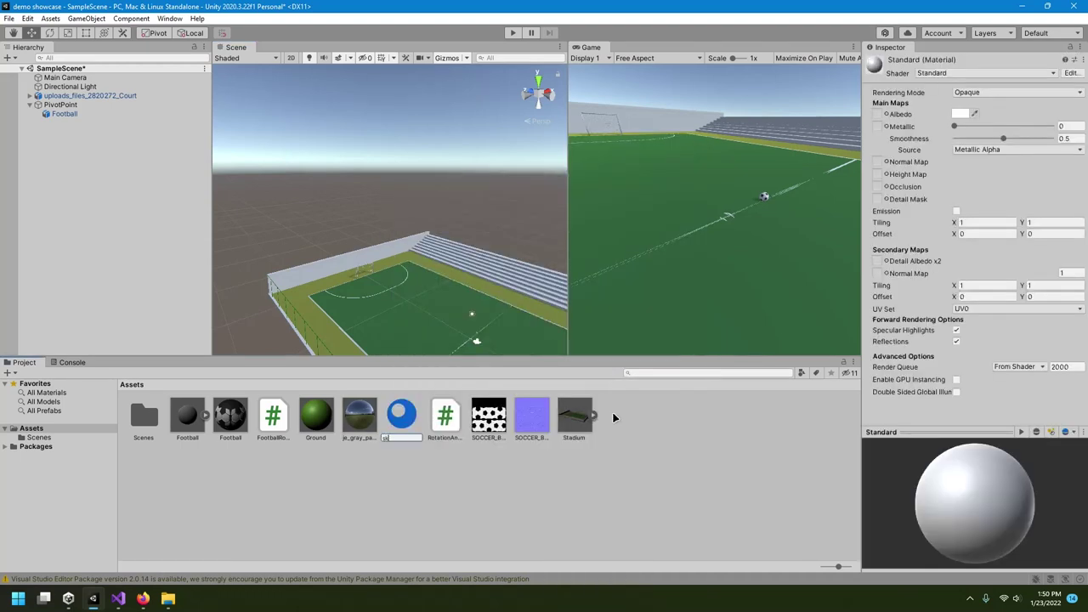
pyautogui.write('skybox')
pyautogui.press('Return')
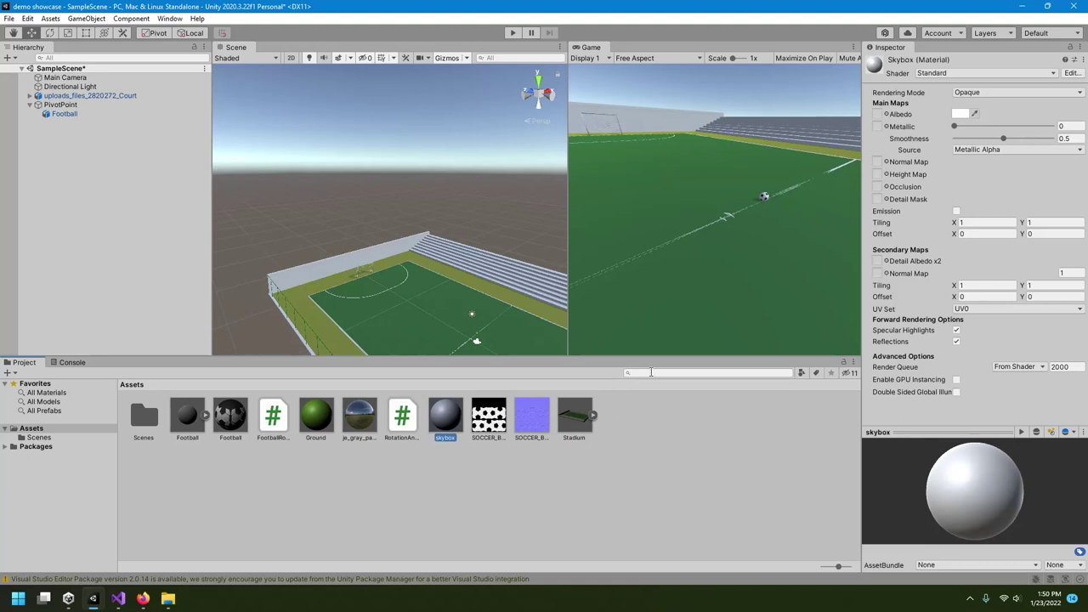
# Step: Set the skybox material's shader to Skybox/Cubemap with je_gray_park_4k as its cubemap, and apply the material to the scene's sky
pyautogui.click(948, 74)
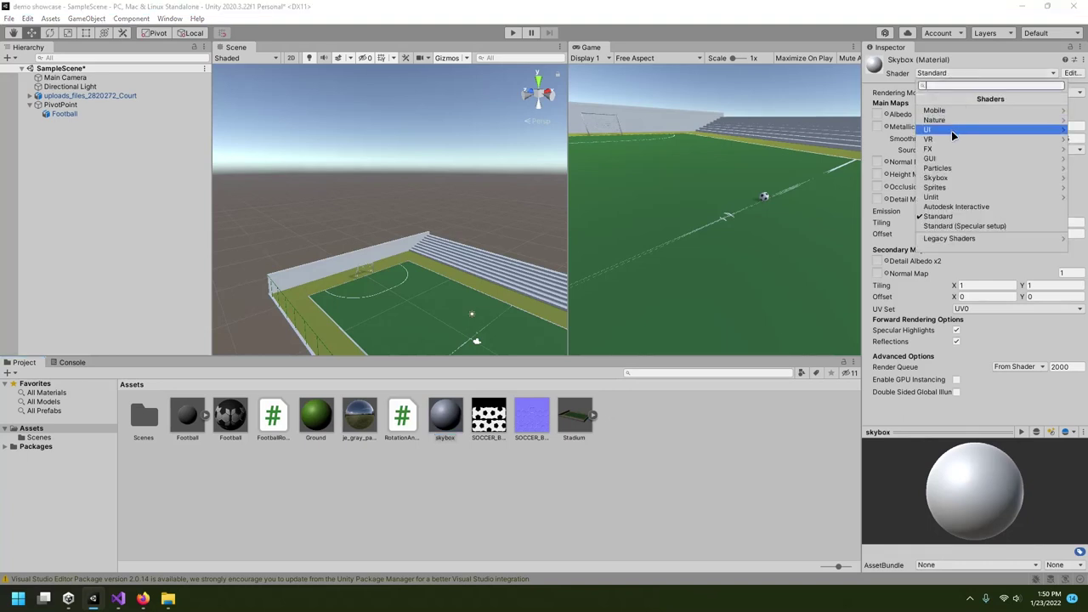
pyautogui.click(940, 177)
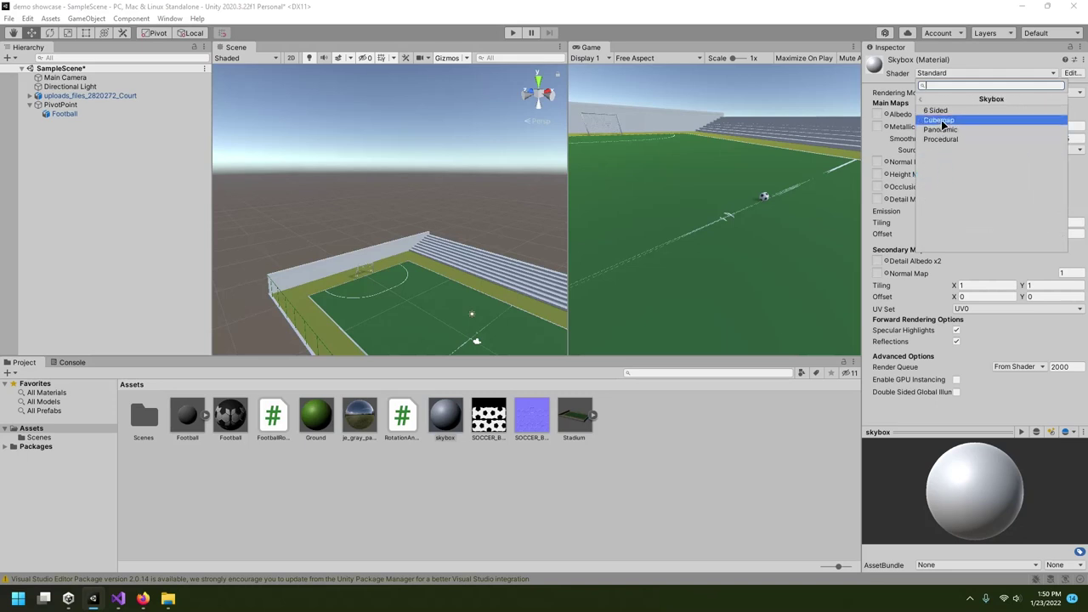
pyautogui.click(941, 119)
pyautogui.moveTo(379, 427); pyautogui.dragTo(1062, 141)
pyautogui.moveTo(1002, 445); pyautogui.dragTo(272, 228)
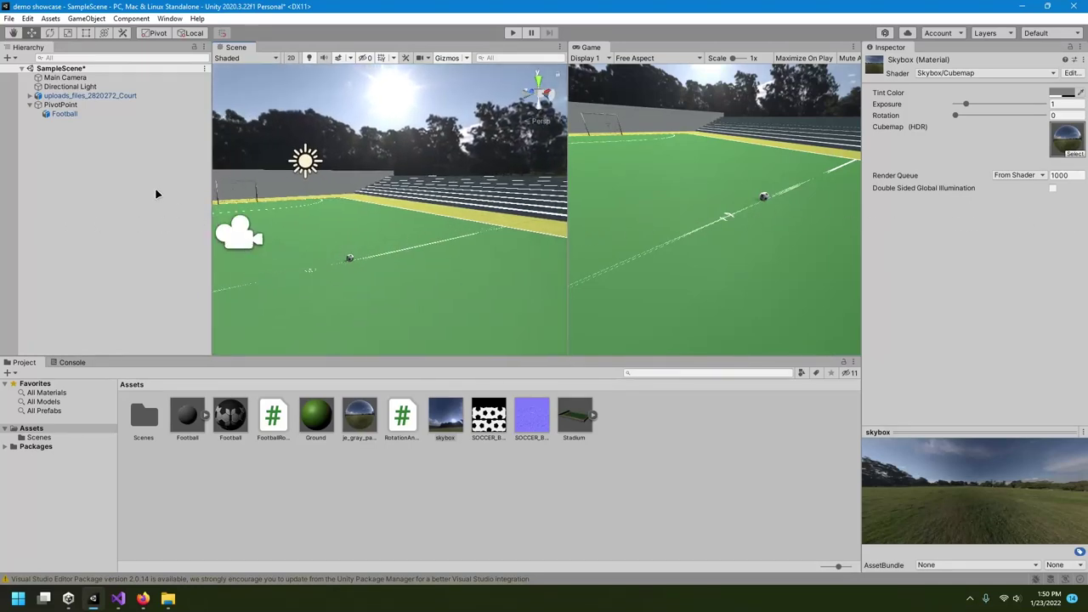
# Step: Delete the Directional Light from the scene and start Play mode to preview the result
pyautogui.click(89, 90)
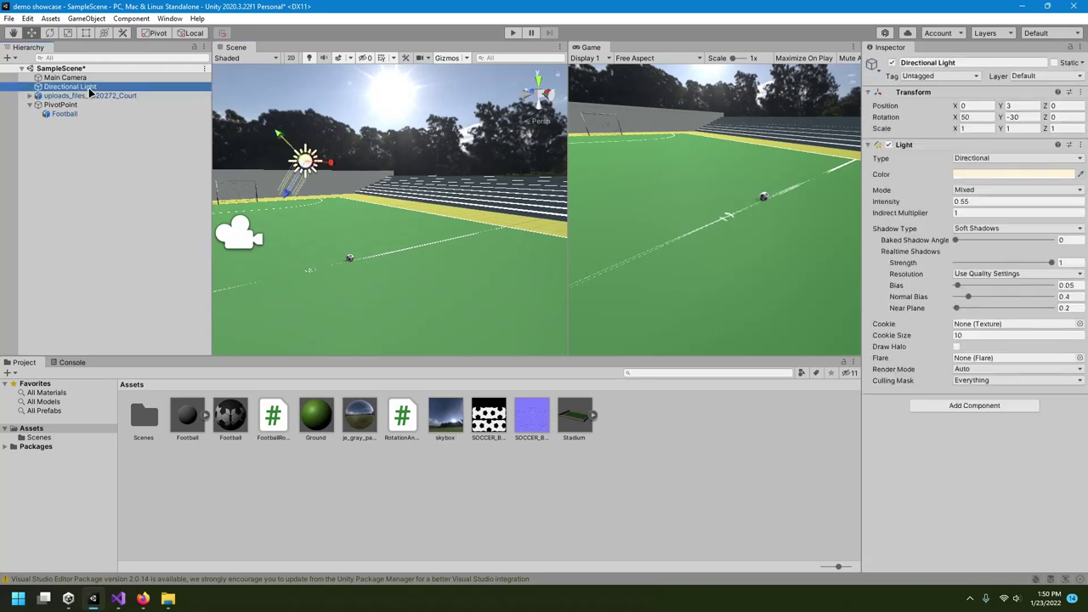
pyautogui.press('Delete')
pyautogui.keyDown('alt'); pyautogui.moveTo(406, 182); pyautogui.dragTo(444, 128); pyautogui.keyUp('alt')
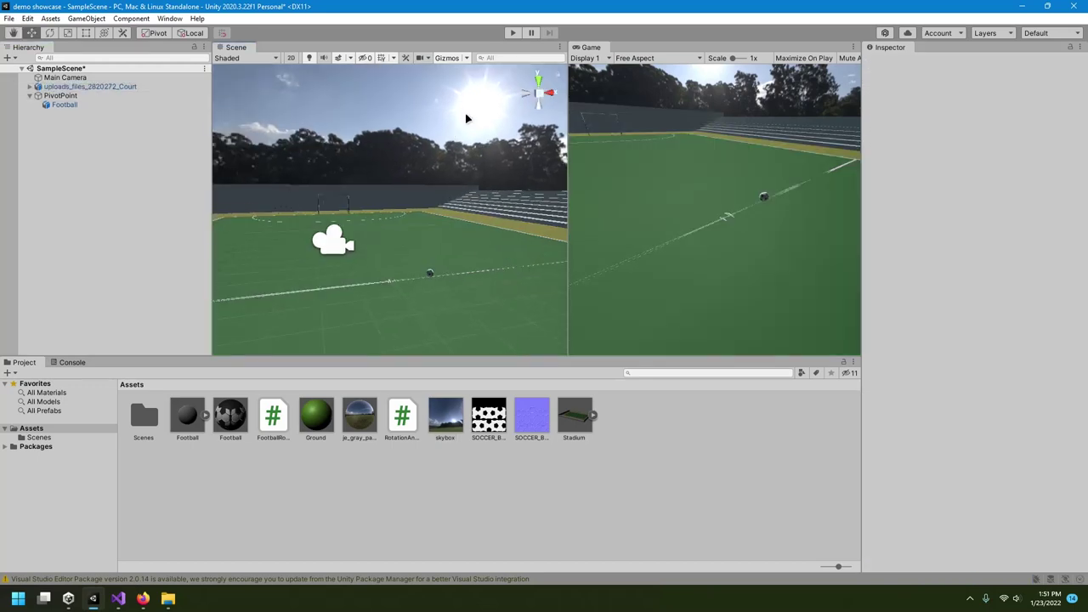
pyautogui.keyDown('alt'); pyautogui.moveTo(449, 199); pyautogui.dragTo(471, 255); pyautogui.keyUp('alt')
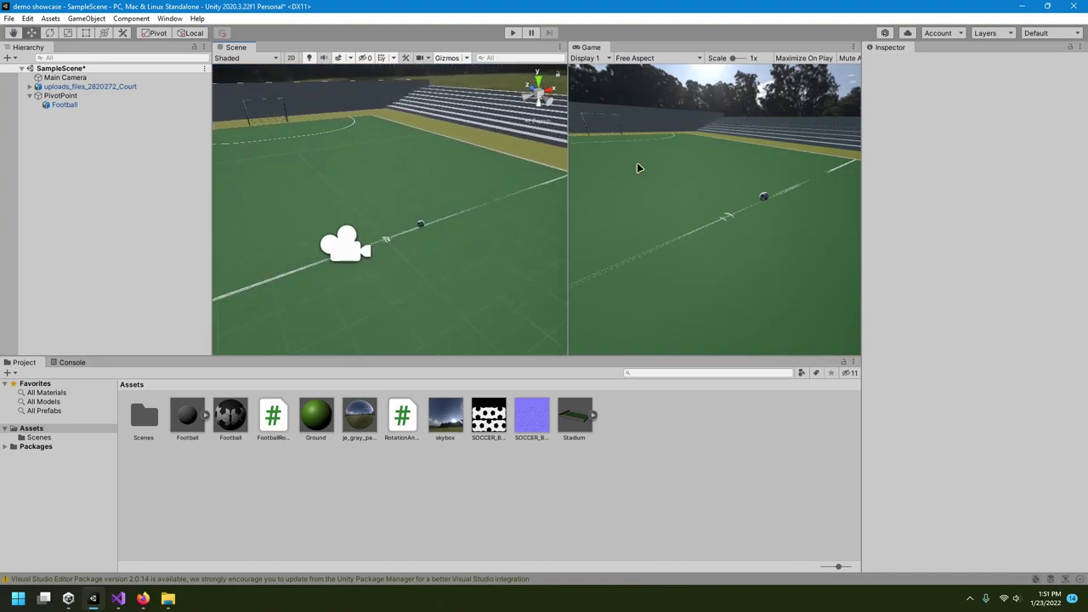
pyautogui.click(514, 34)
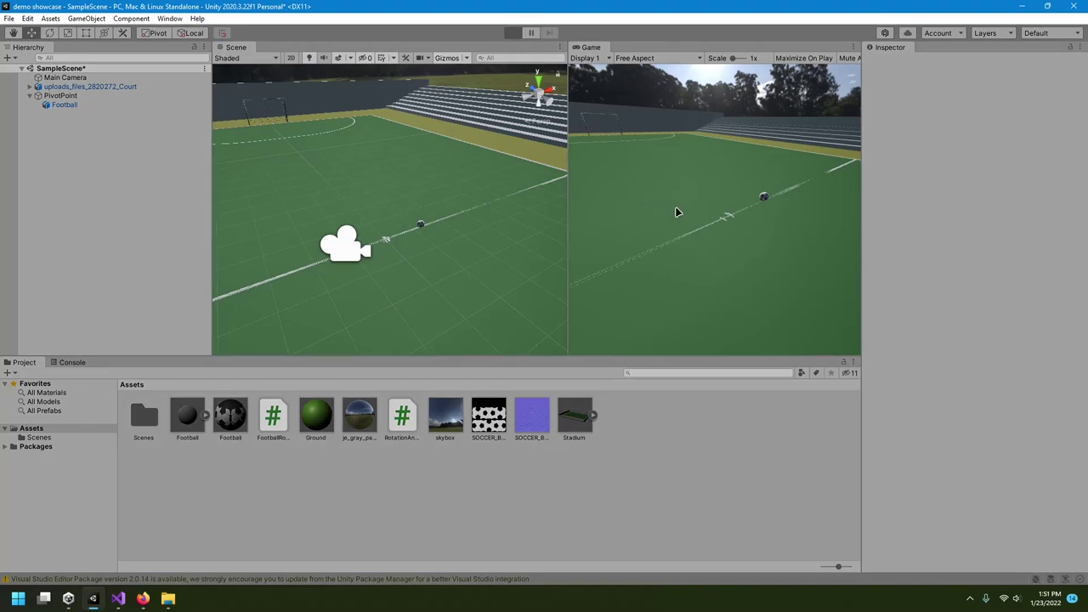